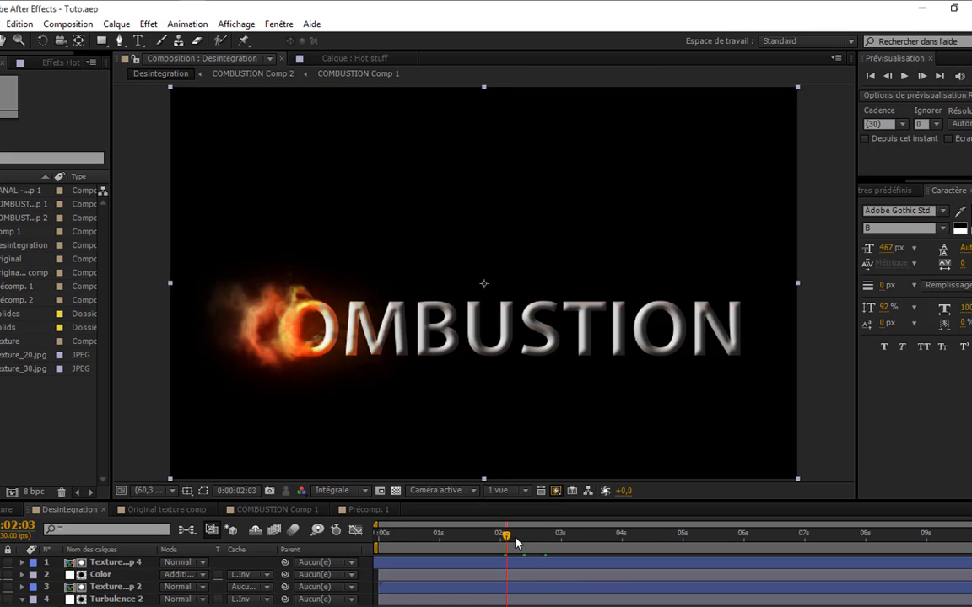
- Create a new 1440 × 900 px composition at 30 frames per second, 10 seconds long, with a black background
mouse_move(505, 534)
mouse_down()
mouse_move(547, 545)
mouse_move(514, 540)
mouse_up()
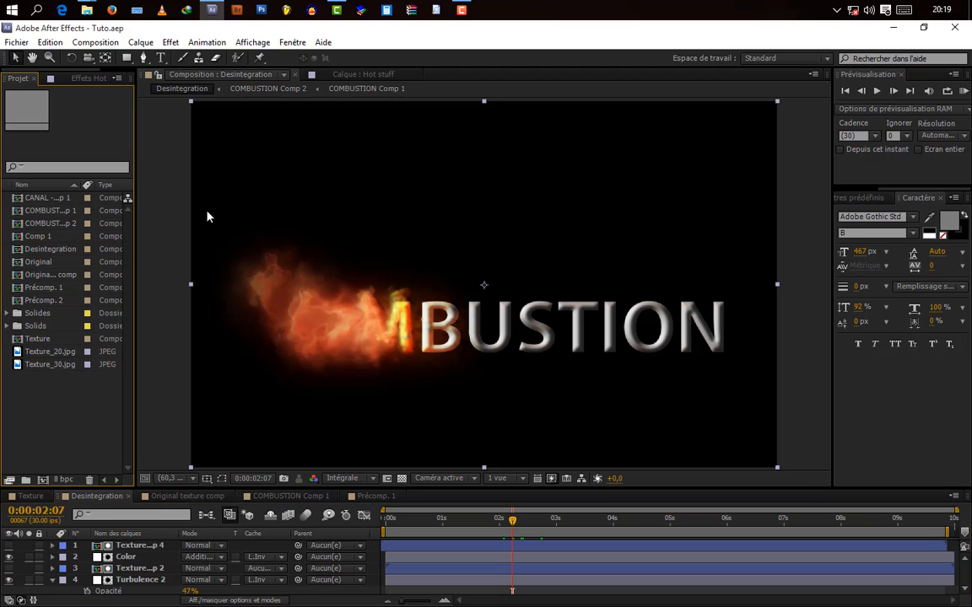
click(95, 42)
click(119, 57)
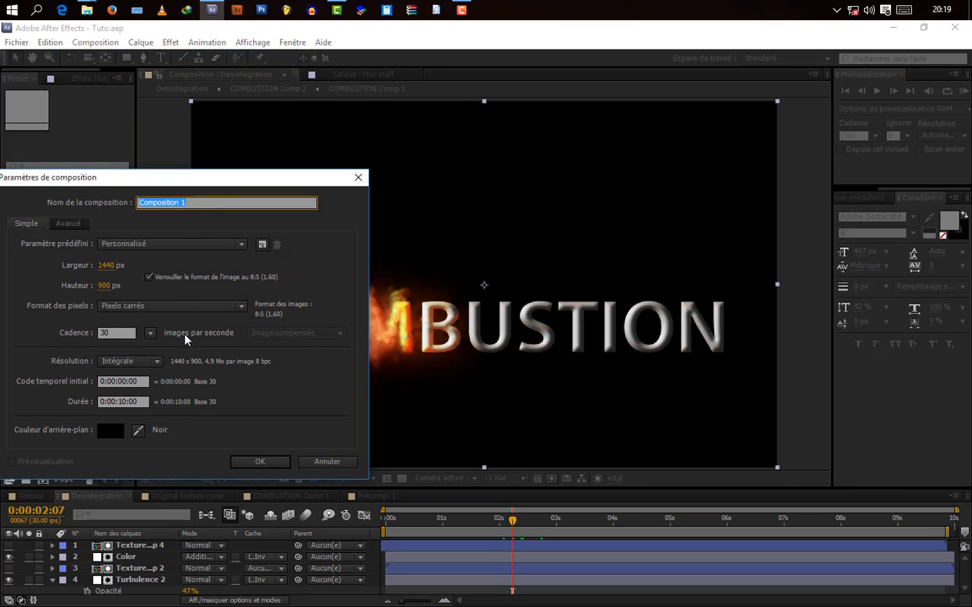
click(259, 460)
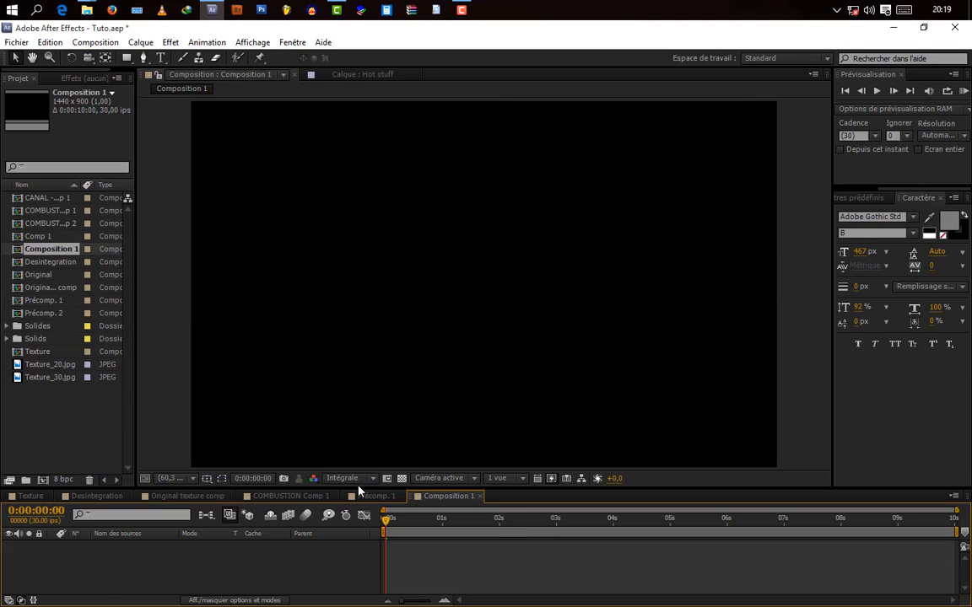
- Add the Texture_20.jpg and Texture_30.jpg images together as layers in the new composition
drag(359, 491, 363, 463)
drag(135, 372, 175, 377)
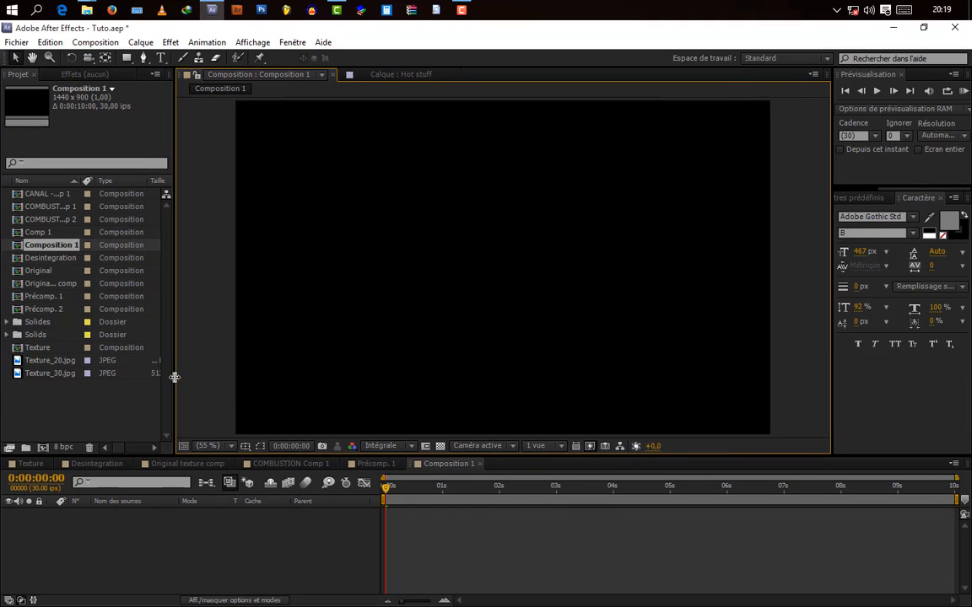
click(64, 365)
ctrl+click(49, 372)
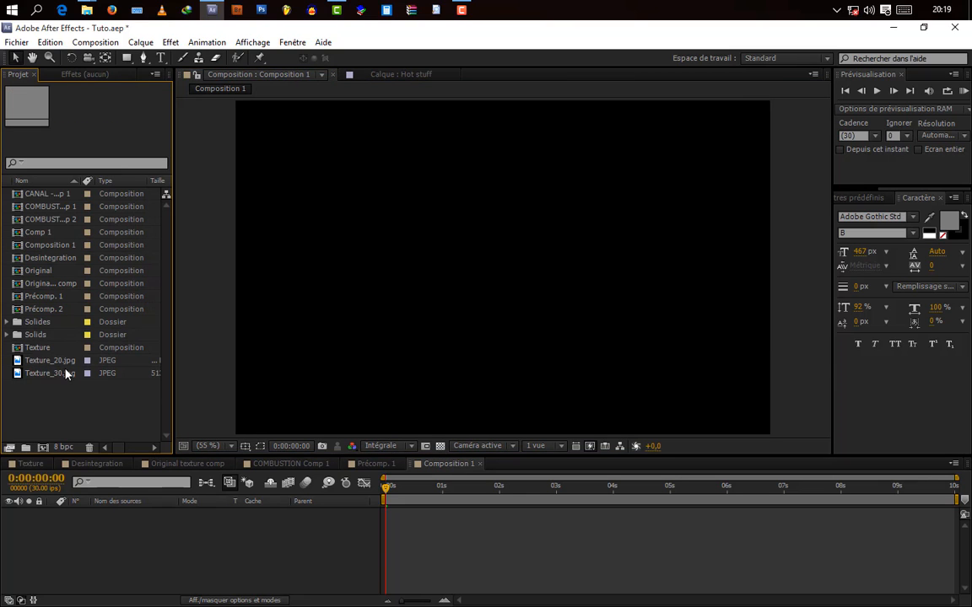
drag(49, 373, 139, 527)
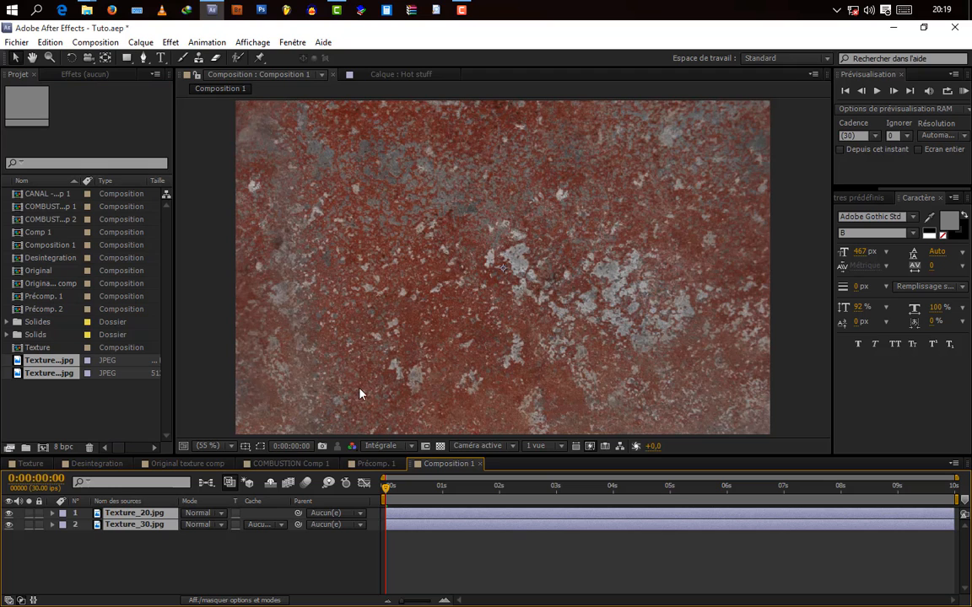
click(251, 568)
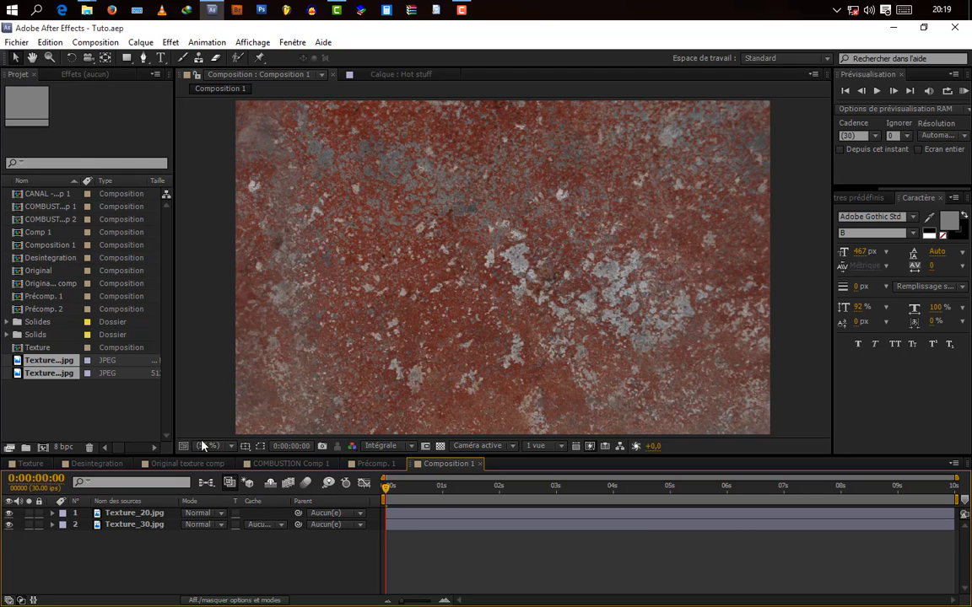
- Create a white 1440 × 900 px solid layer above the two texture layers
right_click(159, 559)
mouse_move(223, 426)
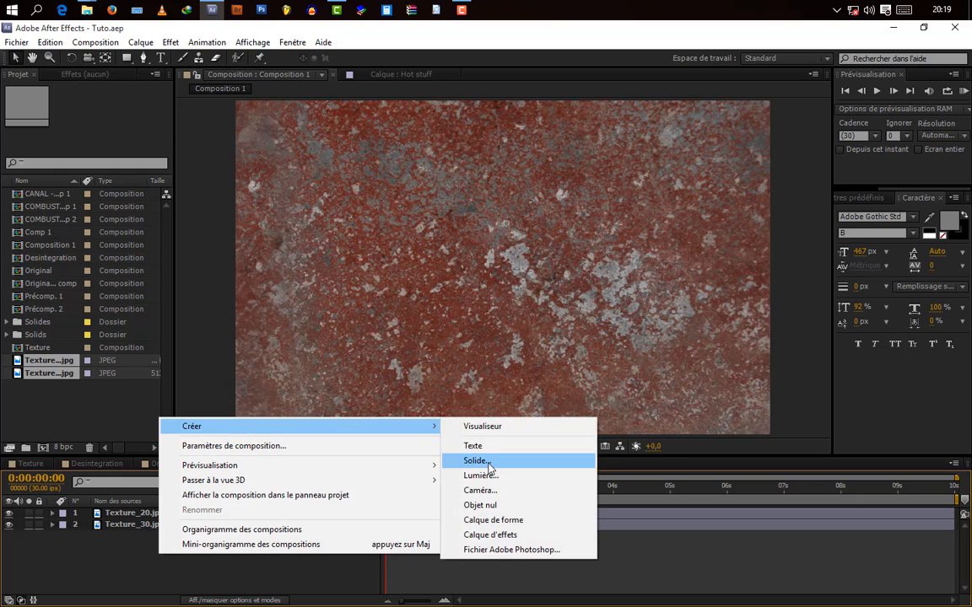
click(483, 462)
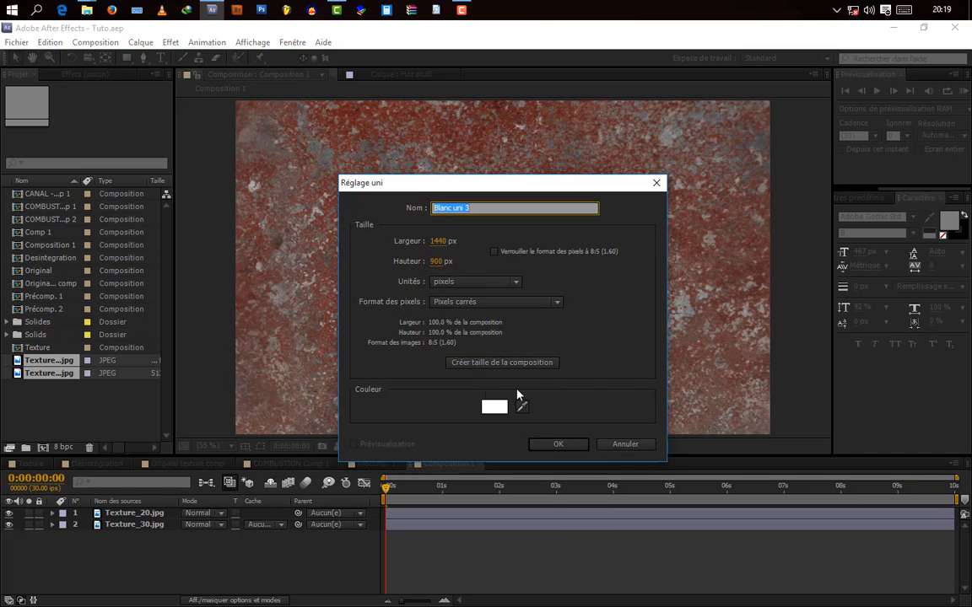
click(559, 445)
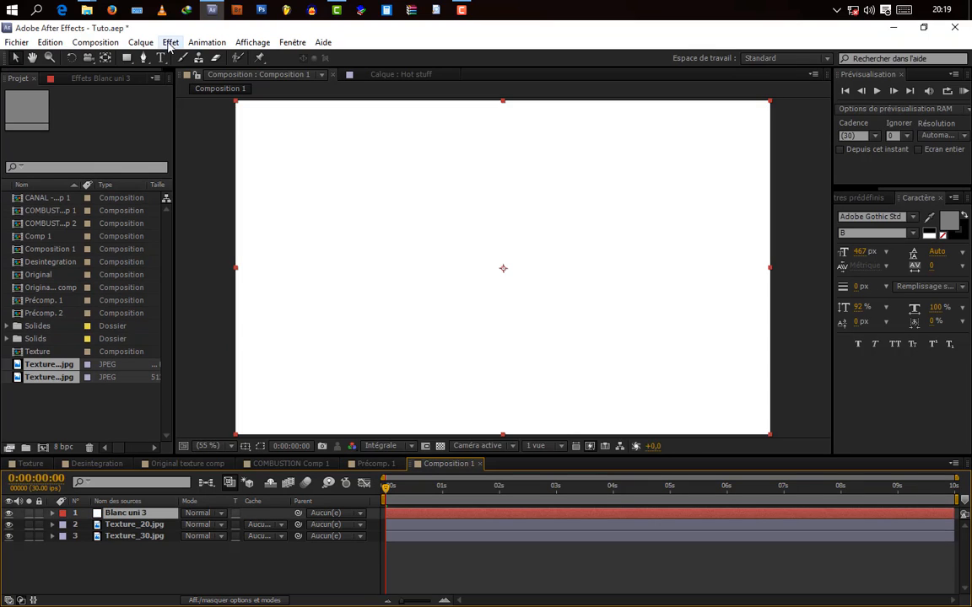
- Apply the Volet linéaire transition effect to the white solid
click(170, 44)
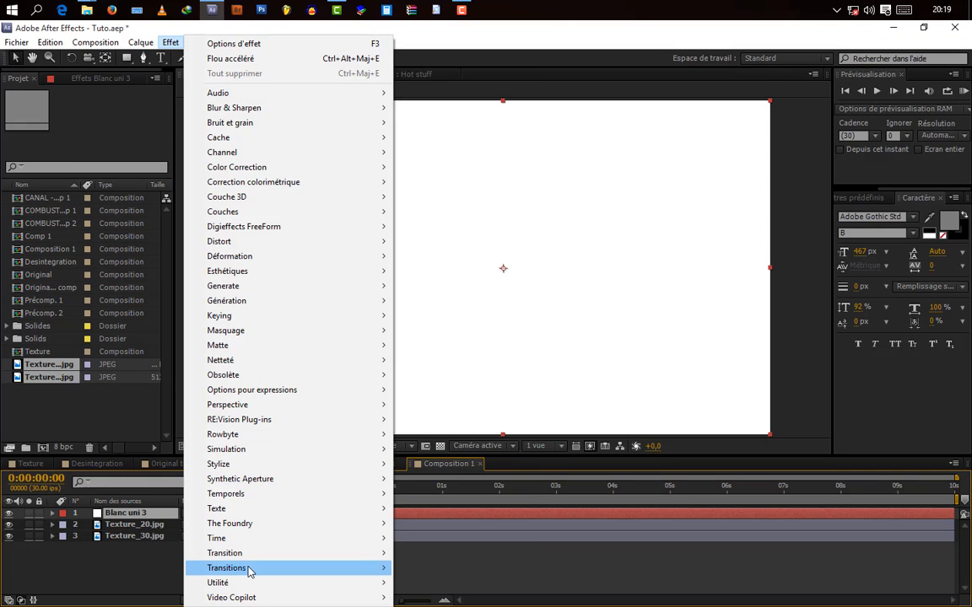
mouse_move(249, 571)
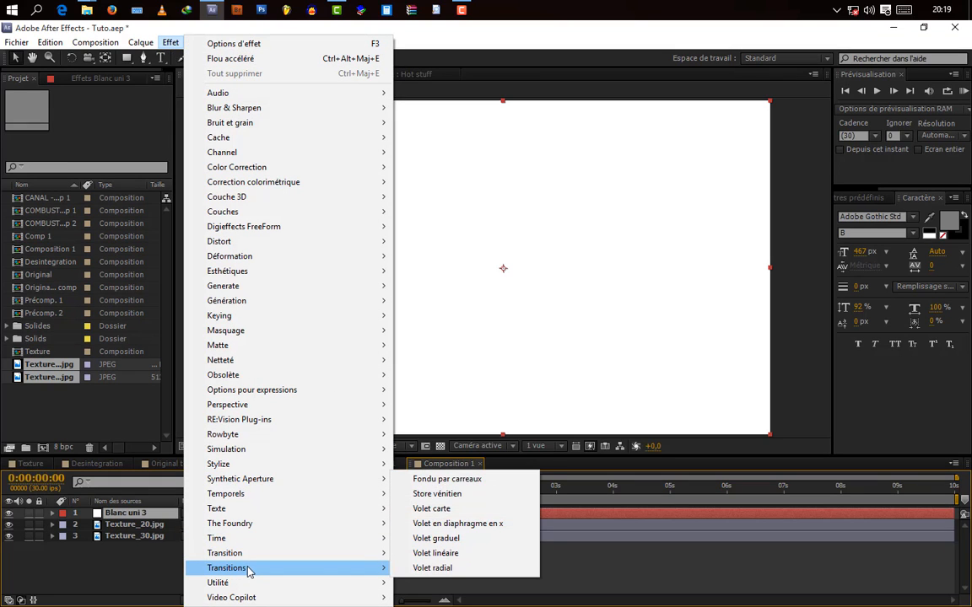
click(436, 553)
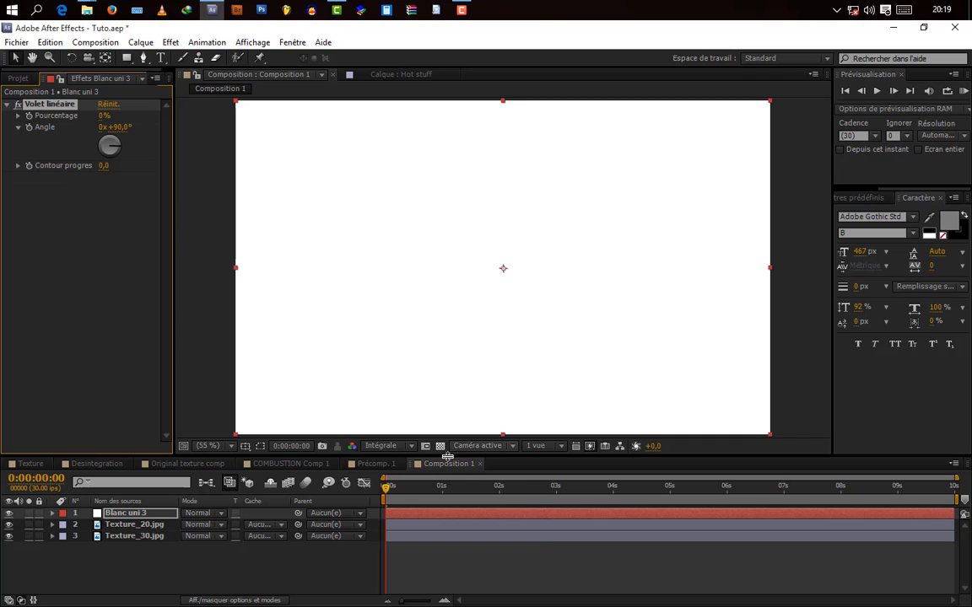
- Animate the linear wipe's Pourcentage with keyframes from 0% at 1 second to 100% at 3 seconds, and reveal them on the layer
drag(386, 489, 443, 503)
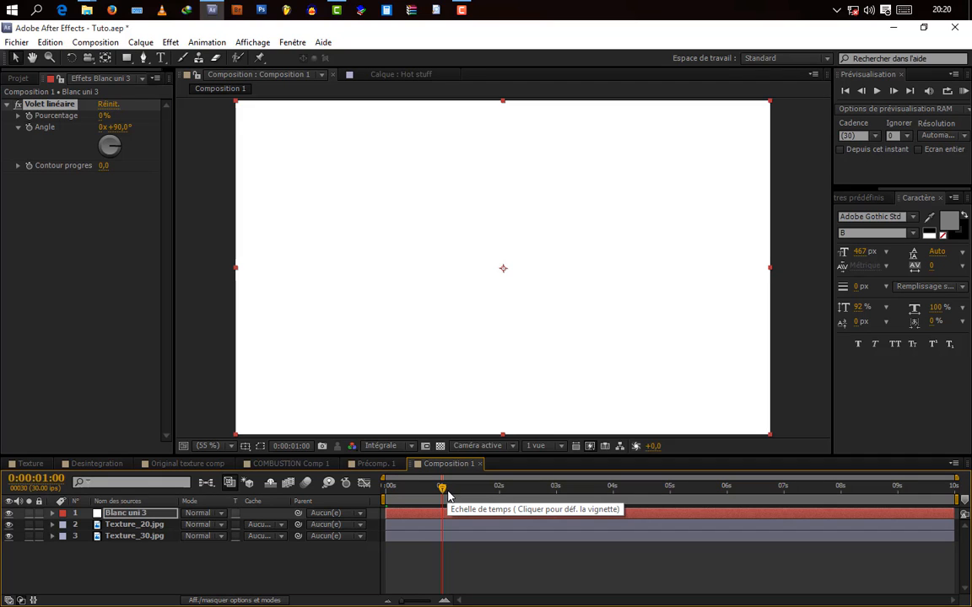
click(28, 115)
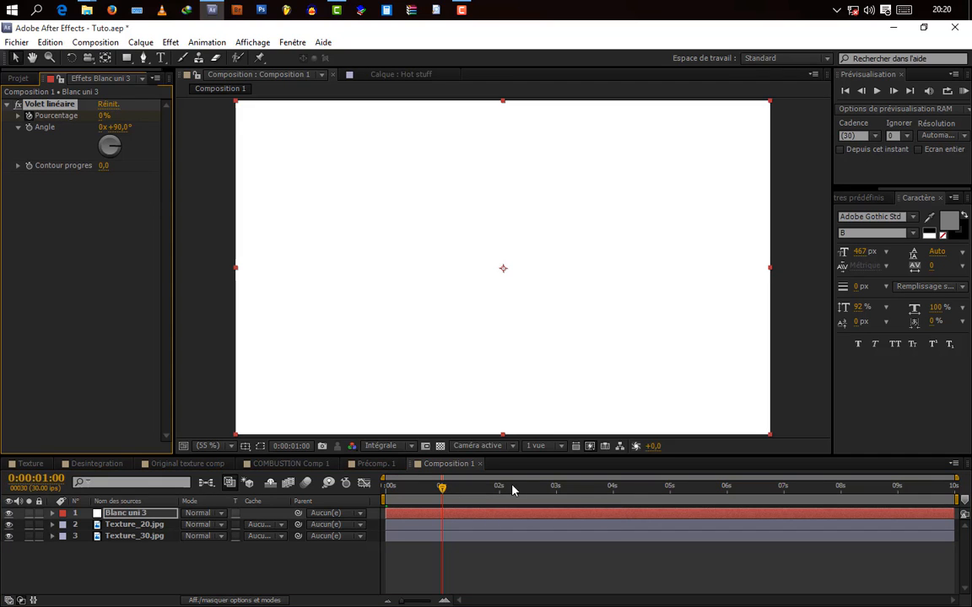
drag(442, 490, 556, 508)
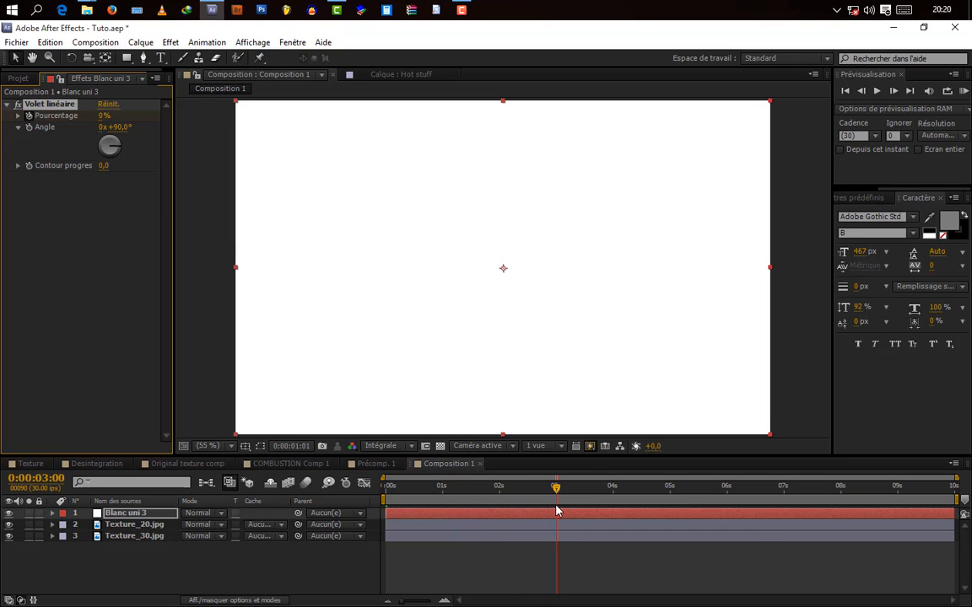
click(103, 117)
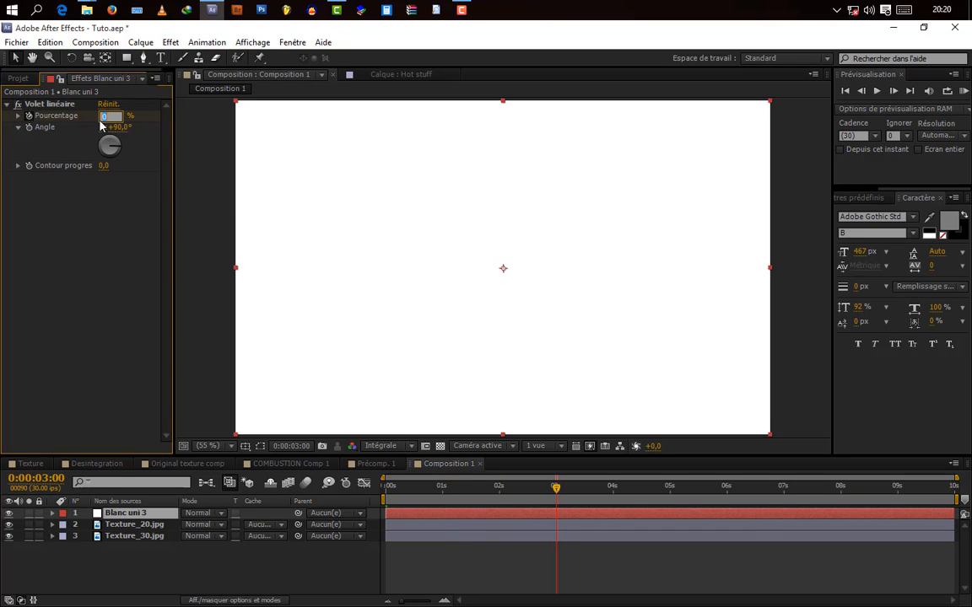
key(Return)
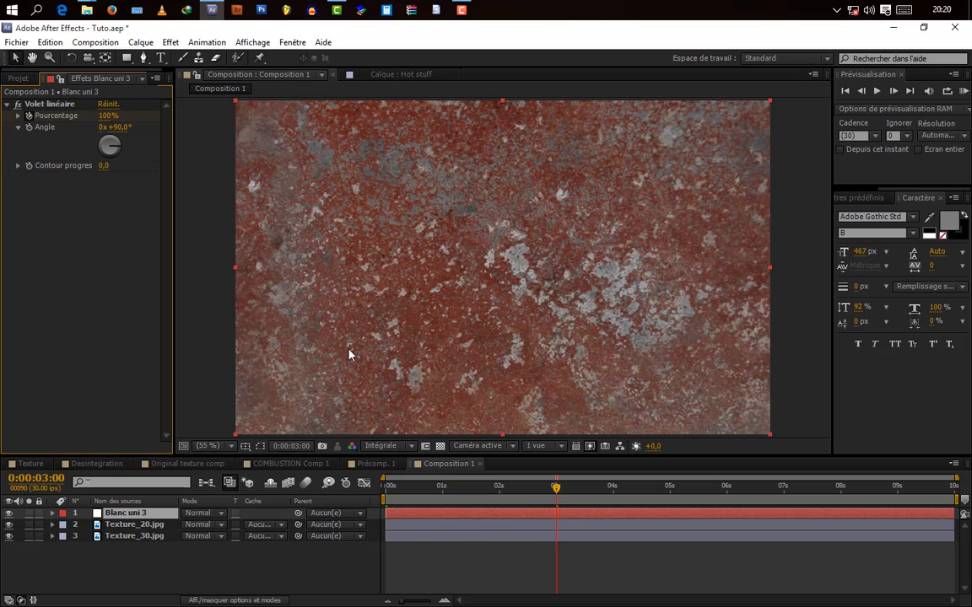
double_click(42, 116)
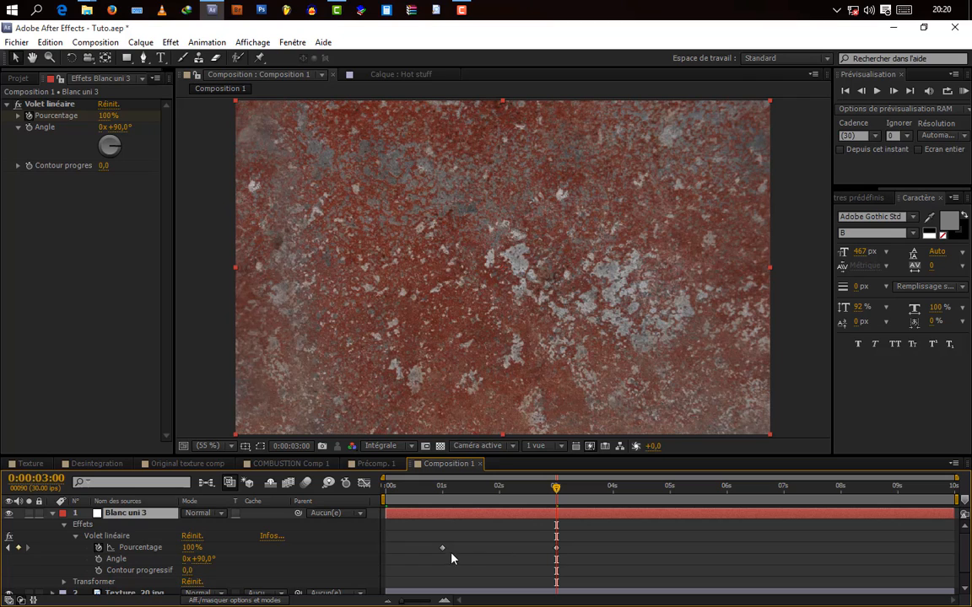
- Set the linear wipe's Contour progressif to 600 and preview the softened edge partway through the animation
click(103, 167)
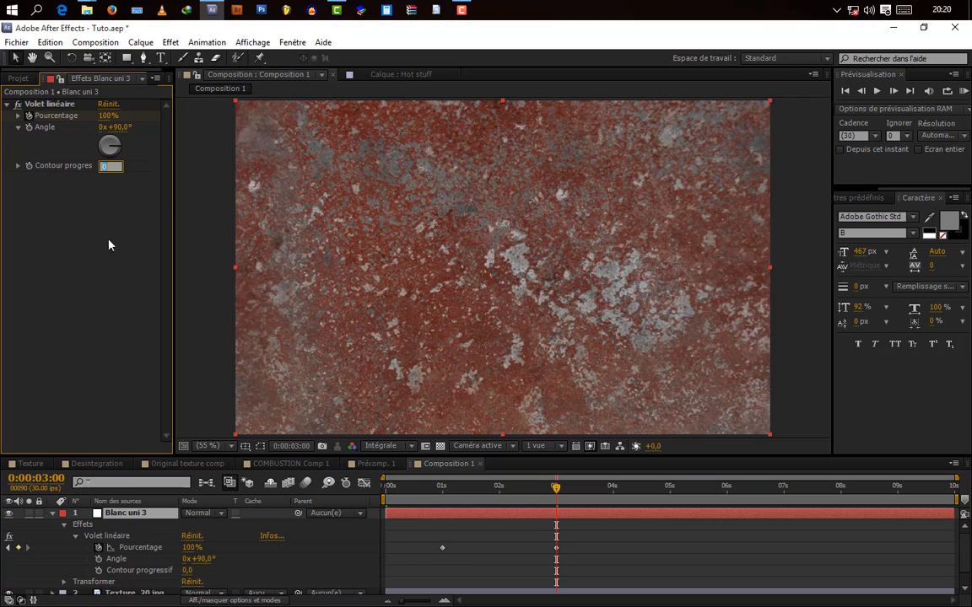
text(600)
key(Return)
drag(555, 488, 487, 487)
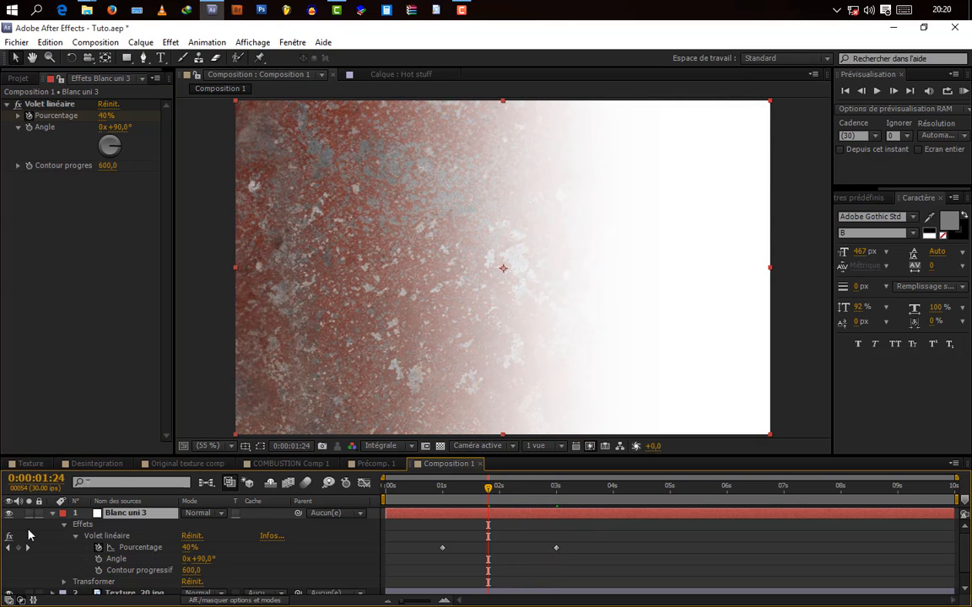
click(52, 513)
click(128, 582)
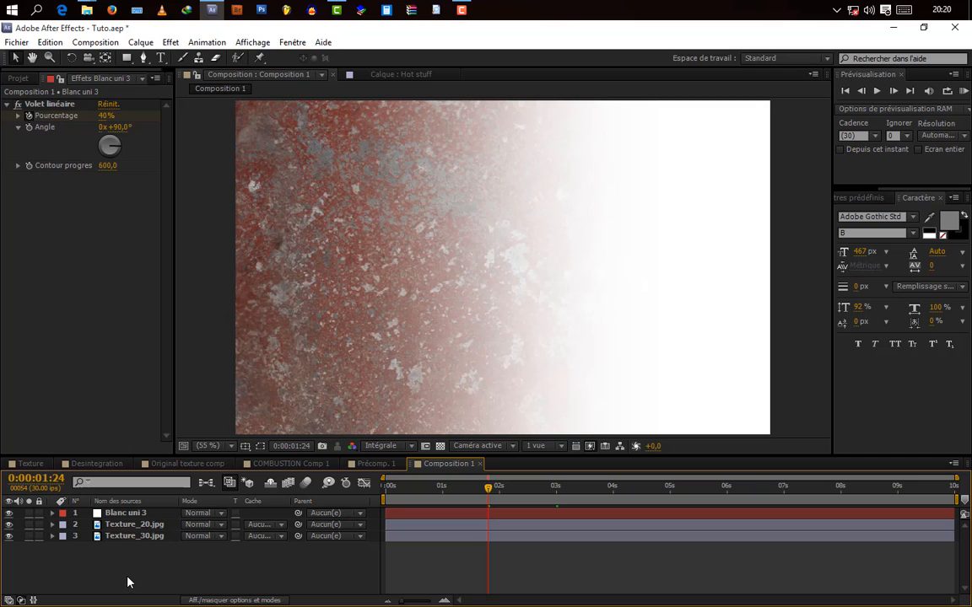
- Apply the Colorama colour-correction effect to the white solid
click(135, 514)
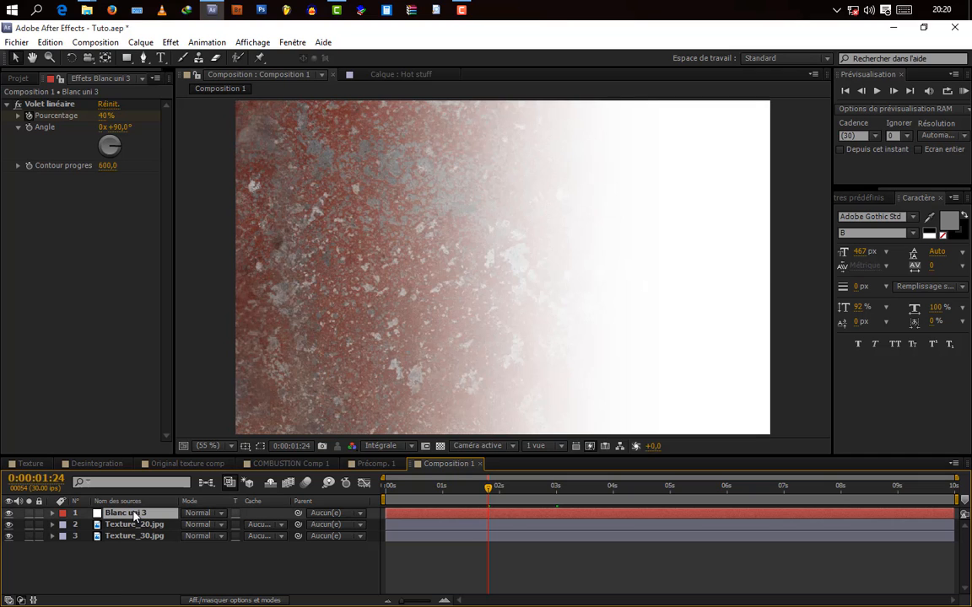
click(170, 42)
mouse_move(261, 184)
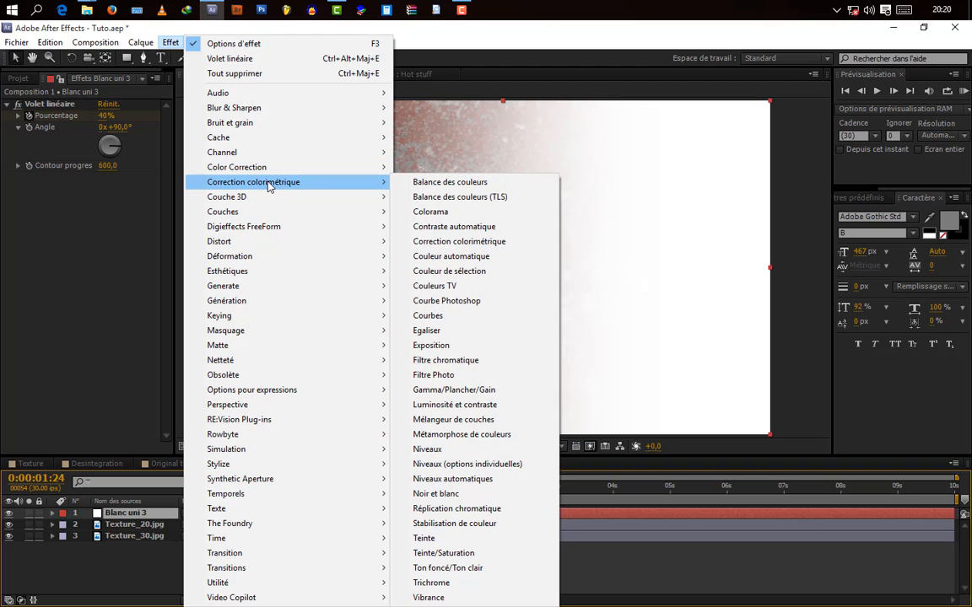
click(430, 216)
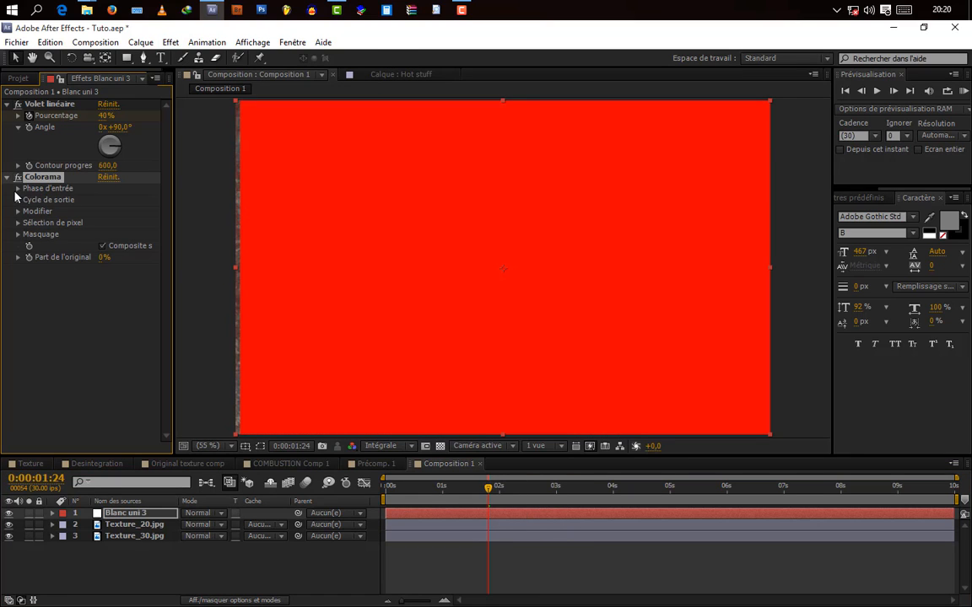
- Set Colorama's input phase (Phase à partir de) to Alpha
click(17, 189)
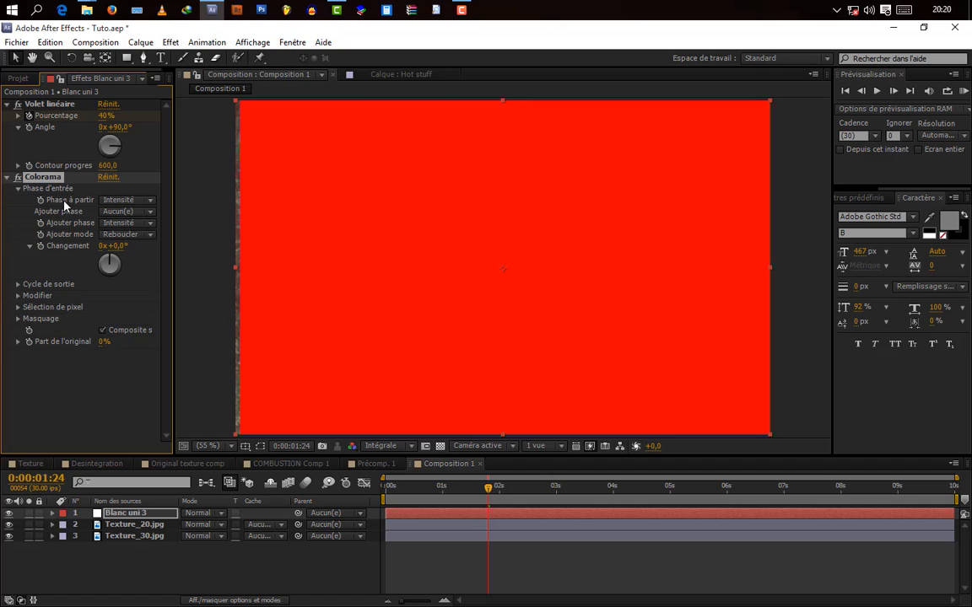
click(124, 206)
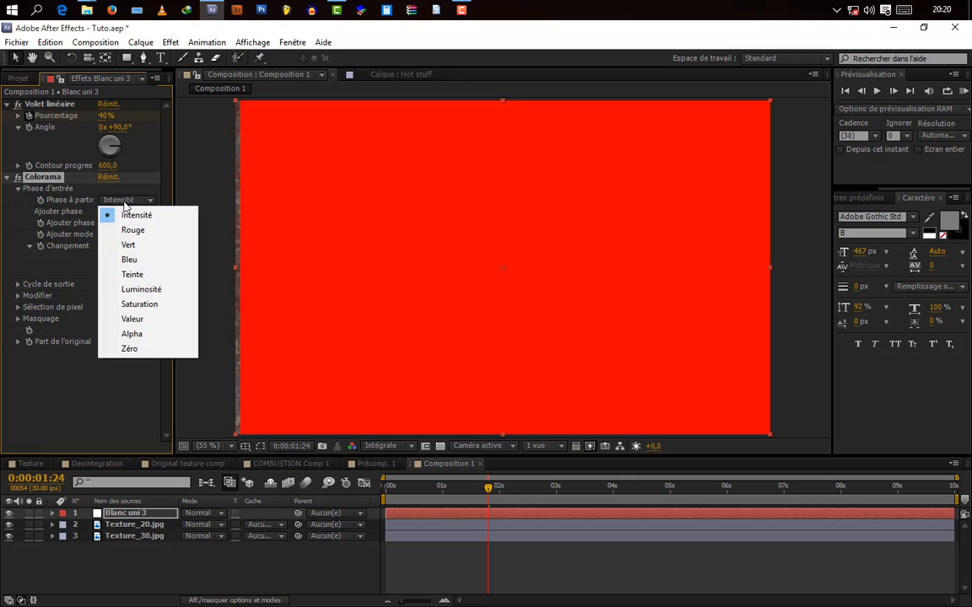
click(134, 333)
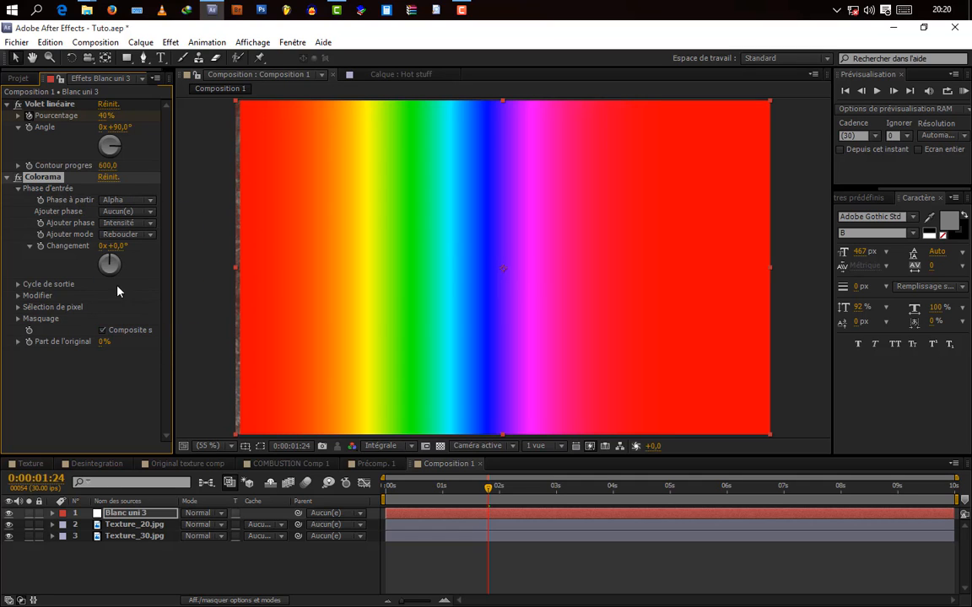
- Set Colorama's output cycle palette to Dégradé gris and check the gradient around 2 seconds into the animation
click(18, 285)
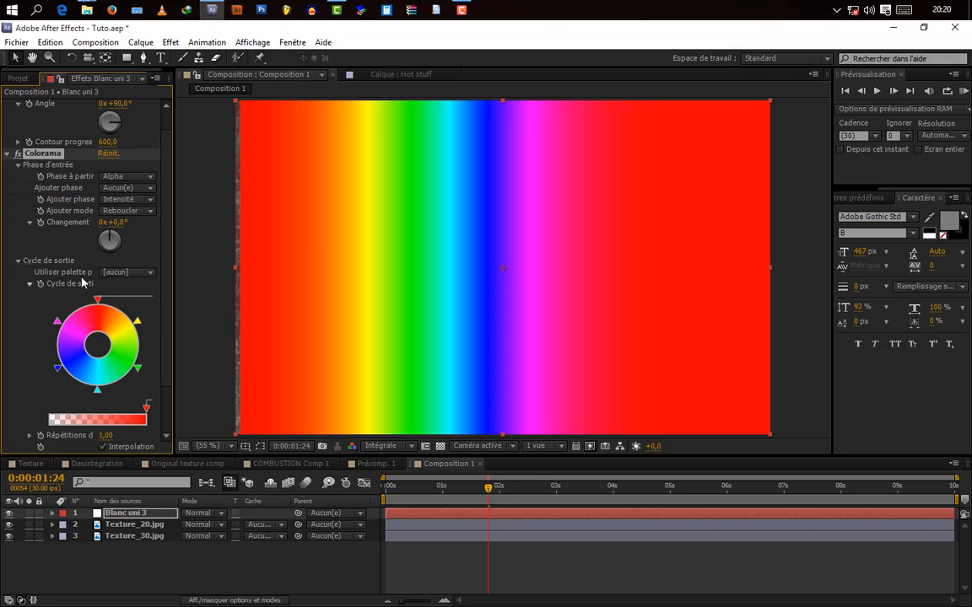
click(117, 273)
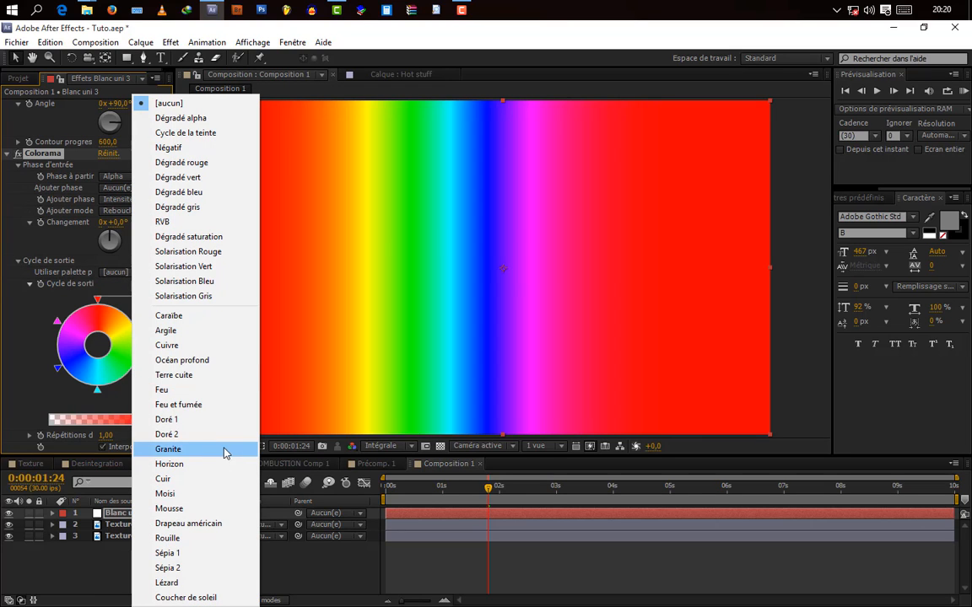
click(181, 210)
scroll(153, 337, down, 2)
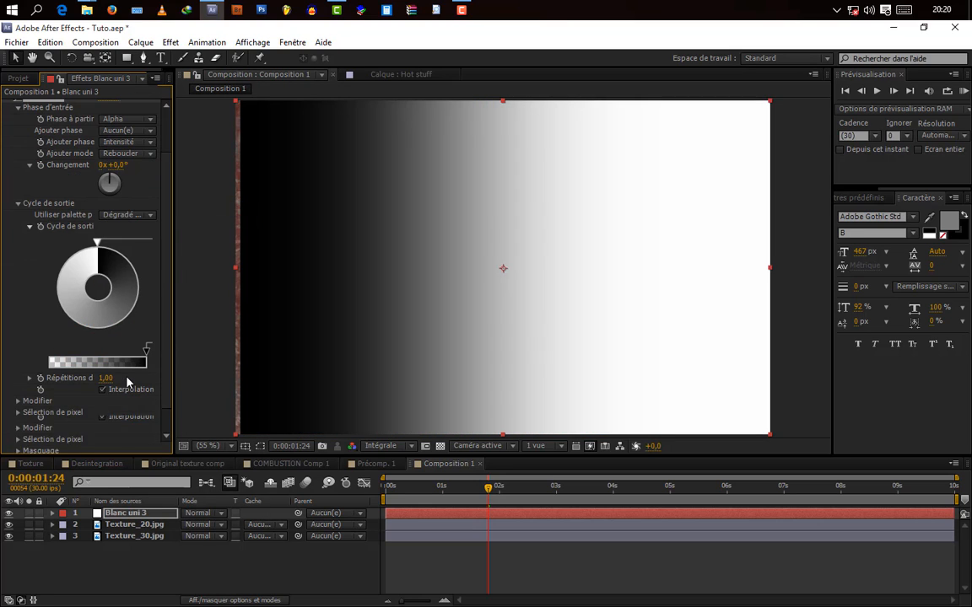
drag(486, 489, 509, 487)
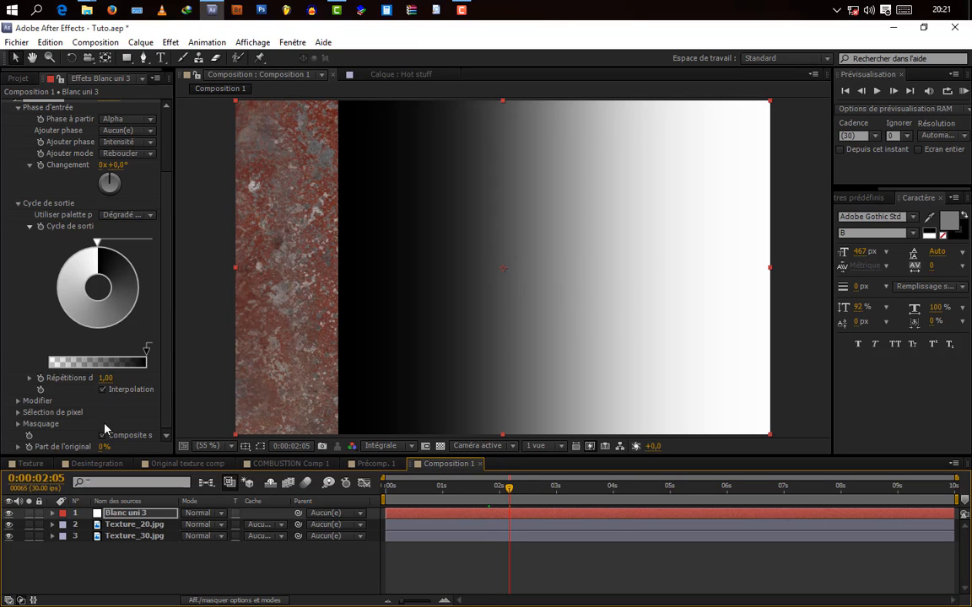
- Enable Changer les pixels vides in Colorama's Modifier settings so the empty pixels of the solid are filled too
click(19, 401)
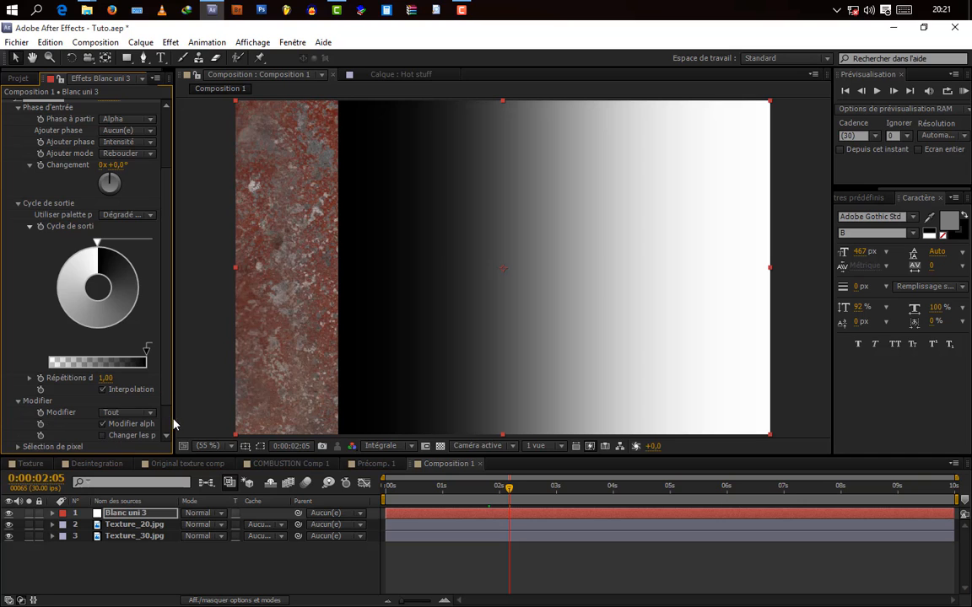
drag(173, 423, 245, 423)
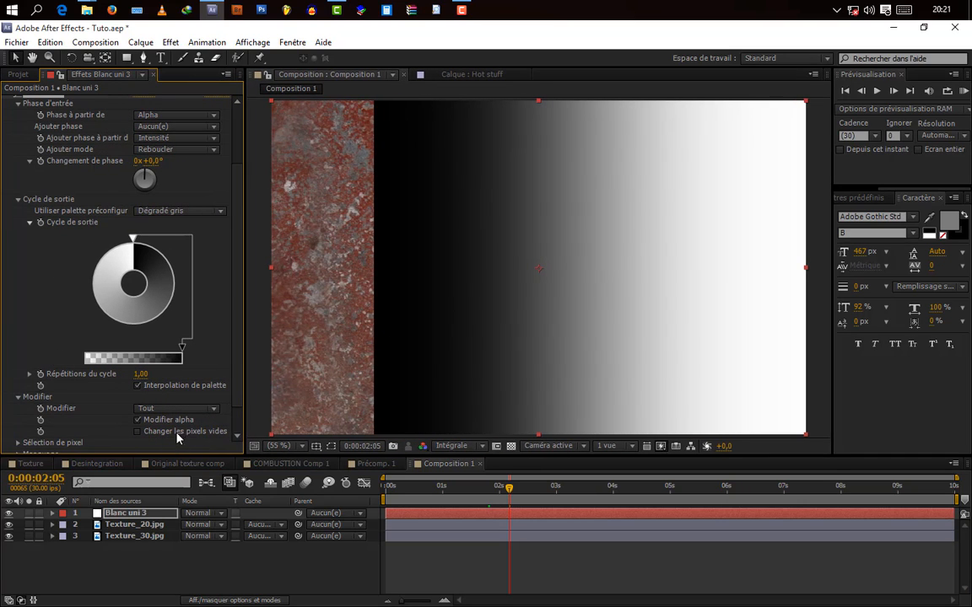
click(138, 431)
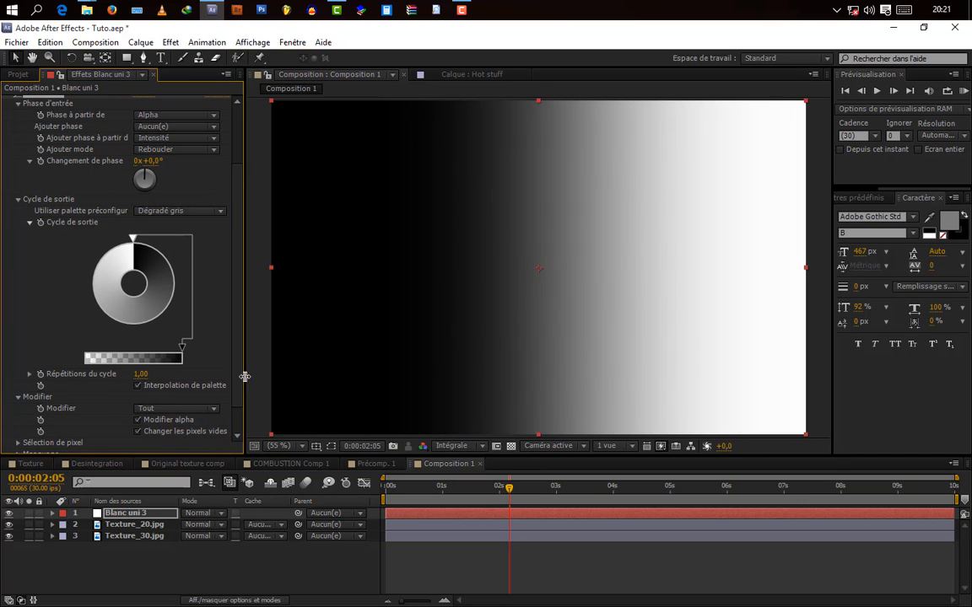
- Narrow the effect settings area to widen the composition view and scrub the grey gradient wipe around 2 seconds
drag(244, 376, 161, 376)
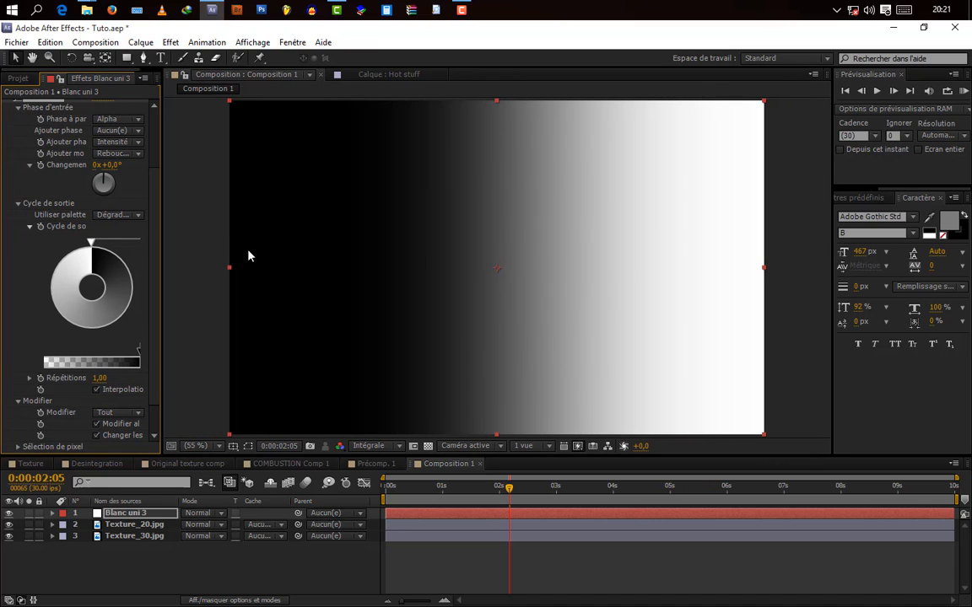
click(523, 488)
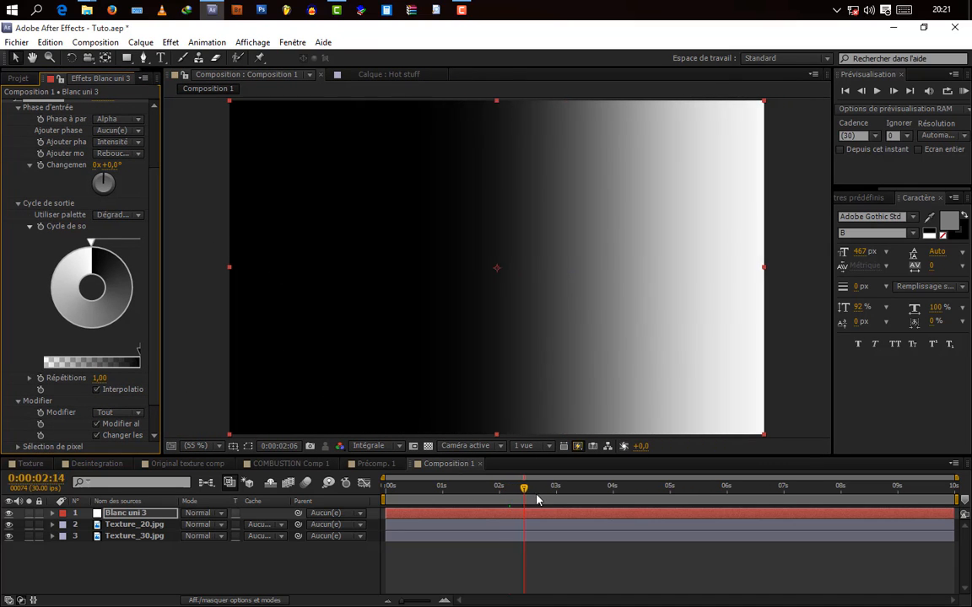
drag(521, 499, 510, 501)
click(168, 580)
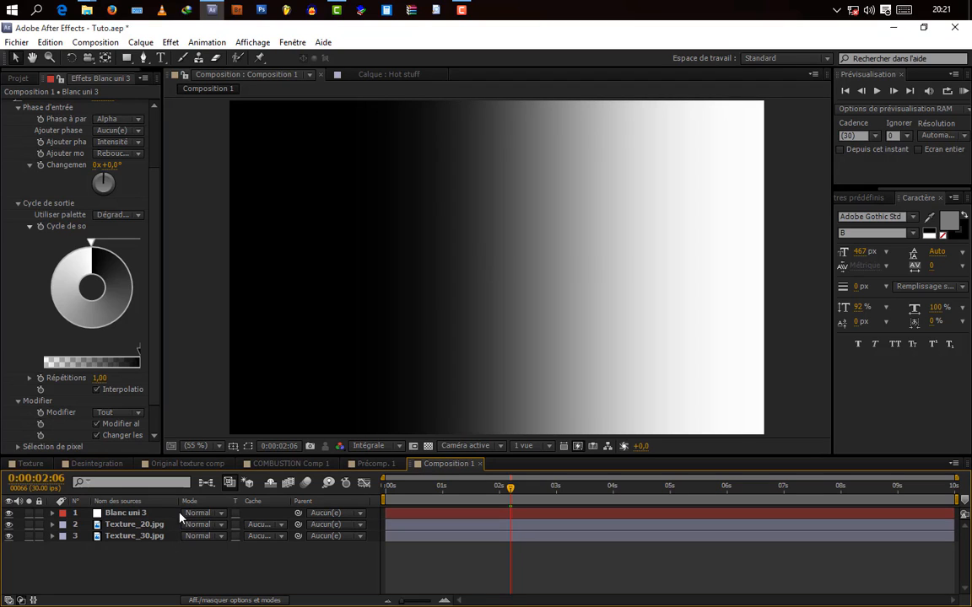
- Set the white solid's blending mode to Lumière vive and preview the textured wipe between 1 and 2 seconds
click(126, 514)
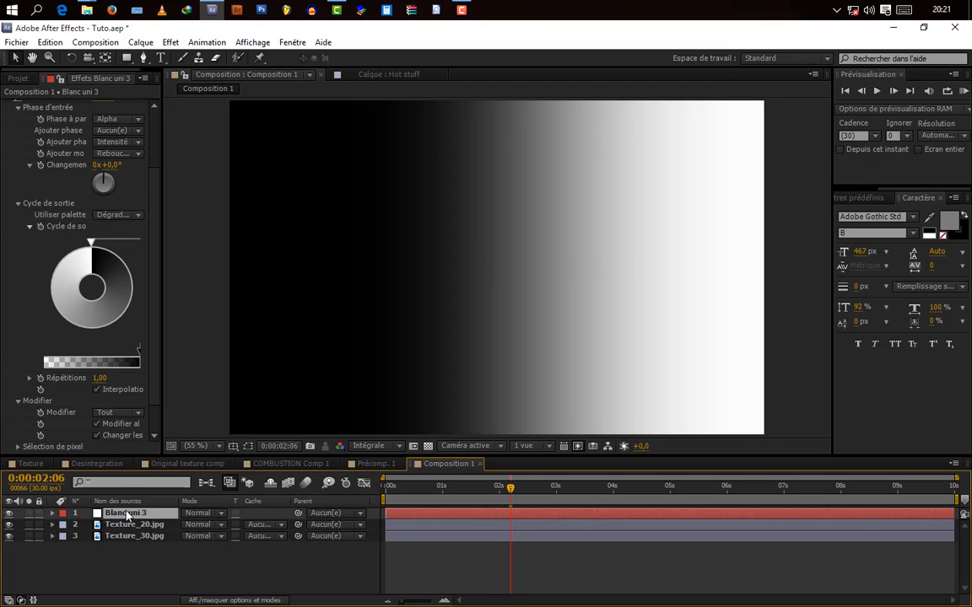
click(204, 513)
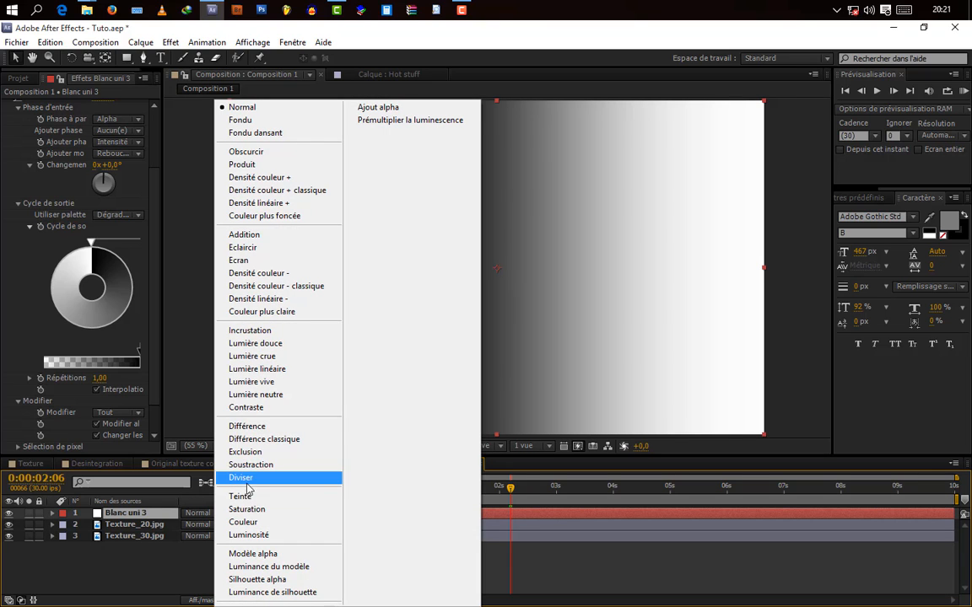
click(250, 387)
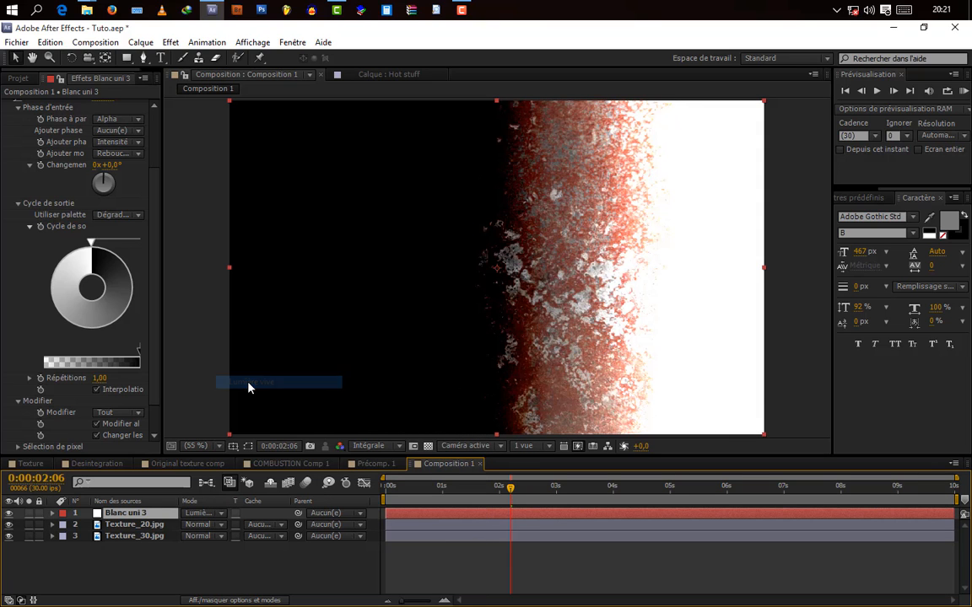
drag(502, 489, 480, 488)
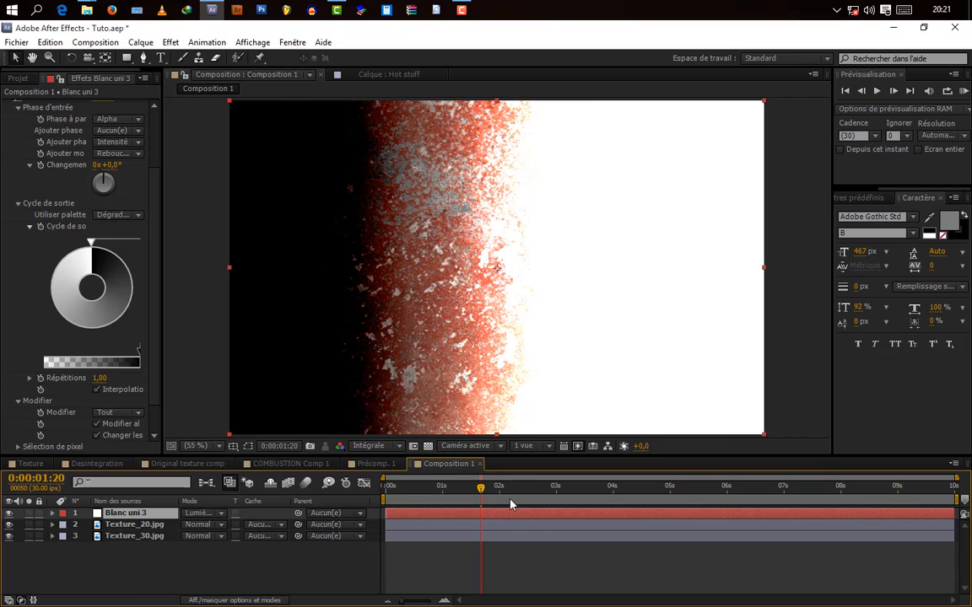
mouse_move(479, 501)
mouse_down()
mouse_move(538, 505)
mouse_move(451, 531)
mouse_move(462, 525)
mouse_move(463, 497)
mouse_up()
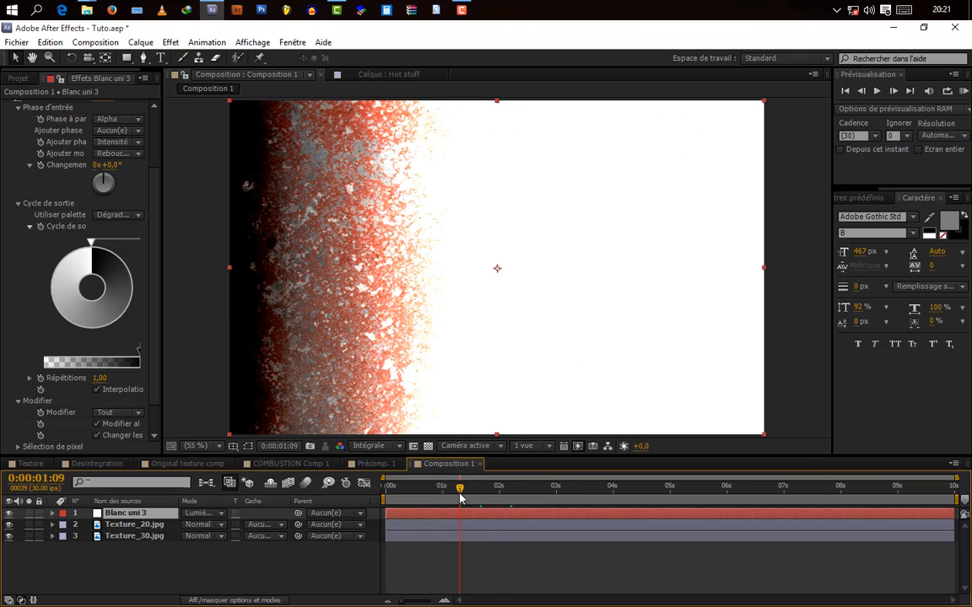
key(space)
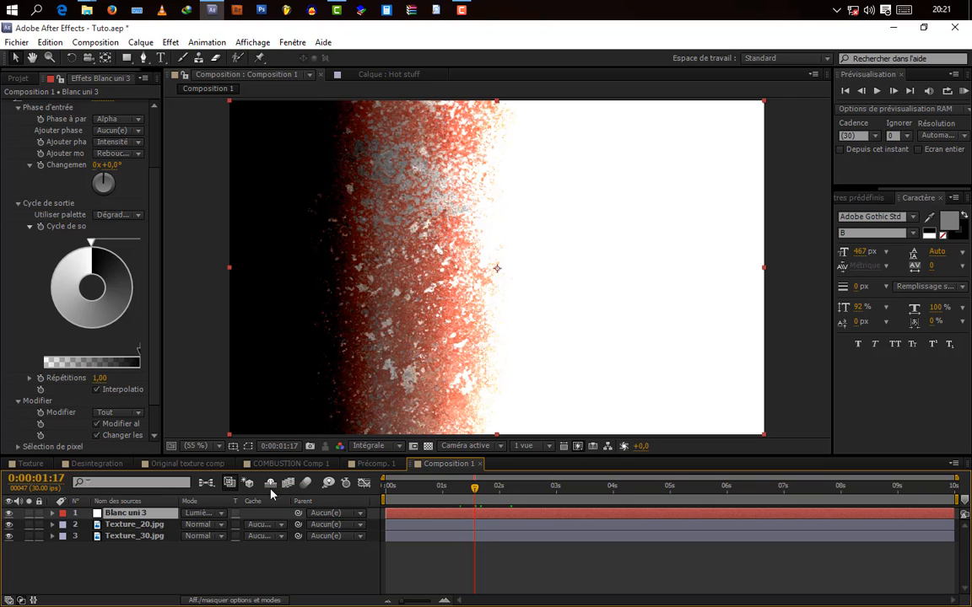
- Blend the Texture_20.jpg layer in Addition mode and set its opacity to 60%
click(195, 574)
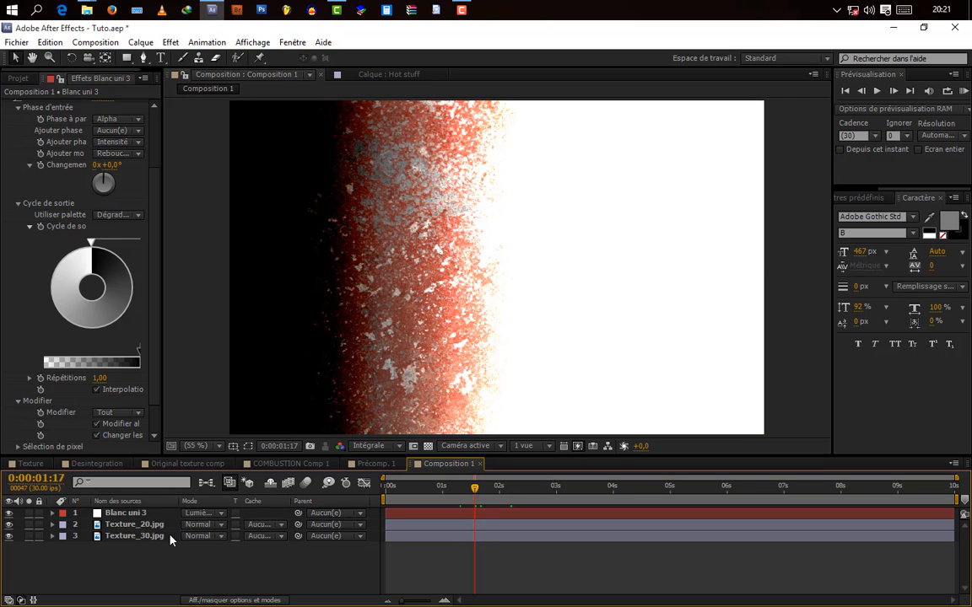
click(201, 524)
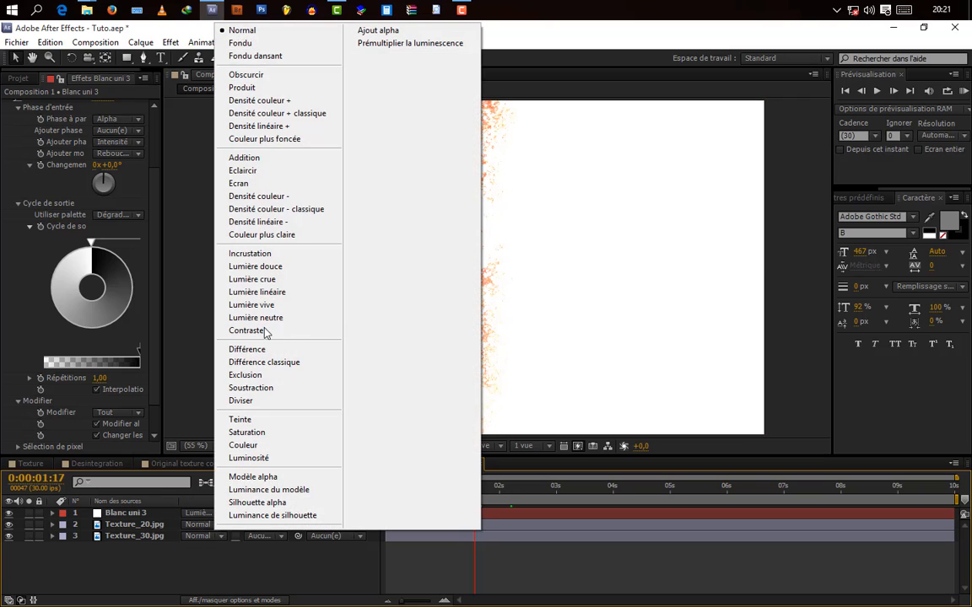
click(245, 157)
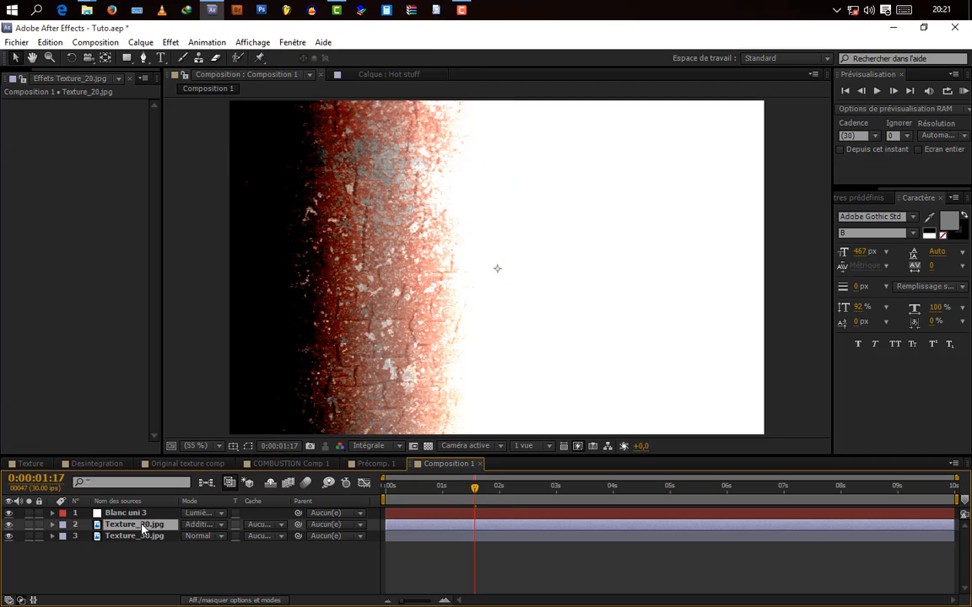
key(t)
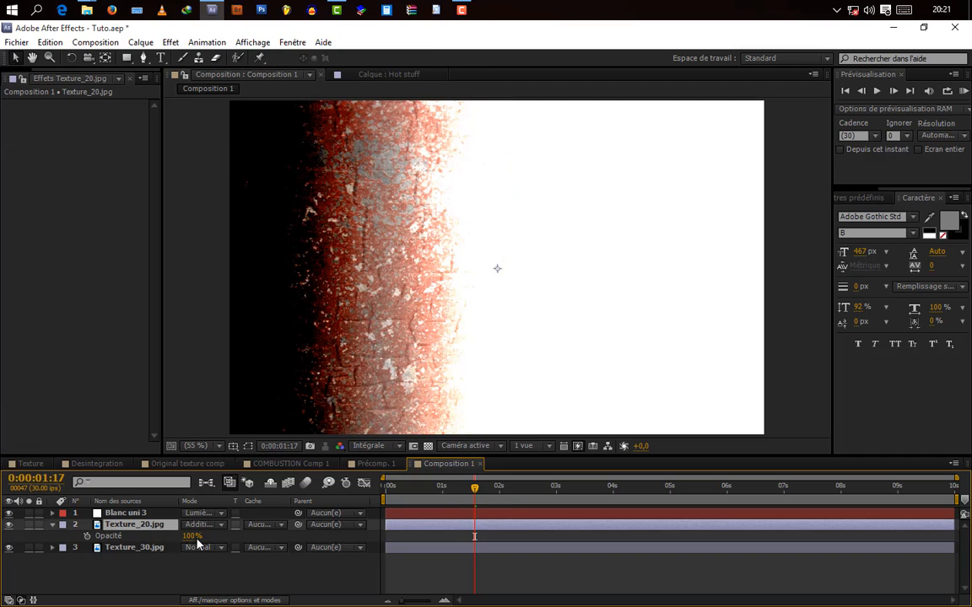
drag(190, 536, 171, 537)
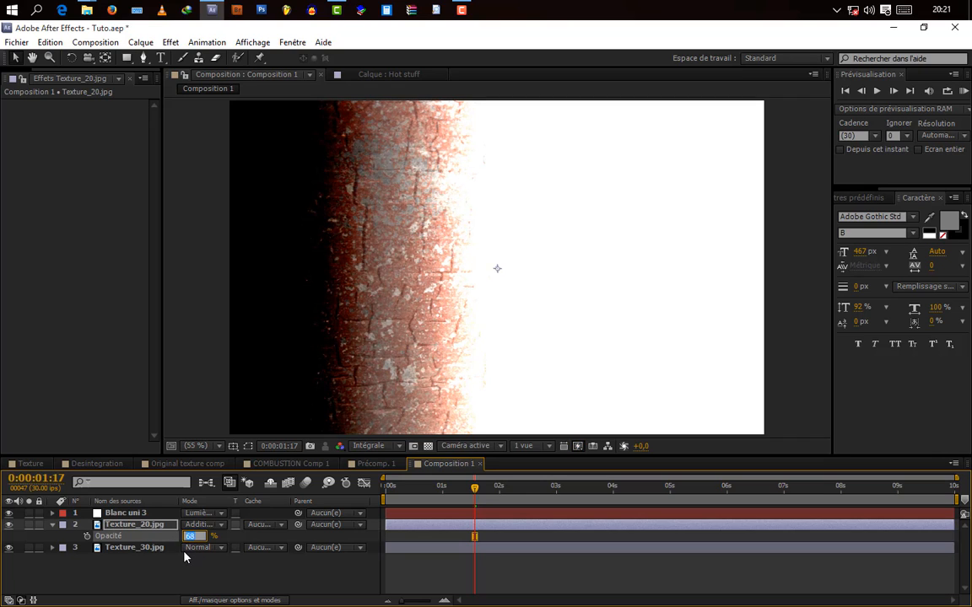
text(60)
key(Return)
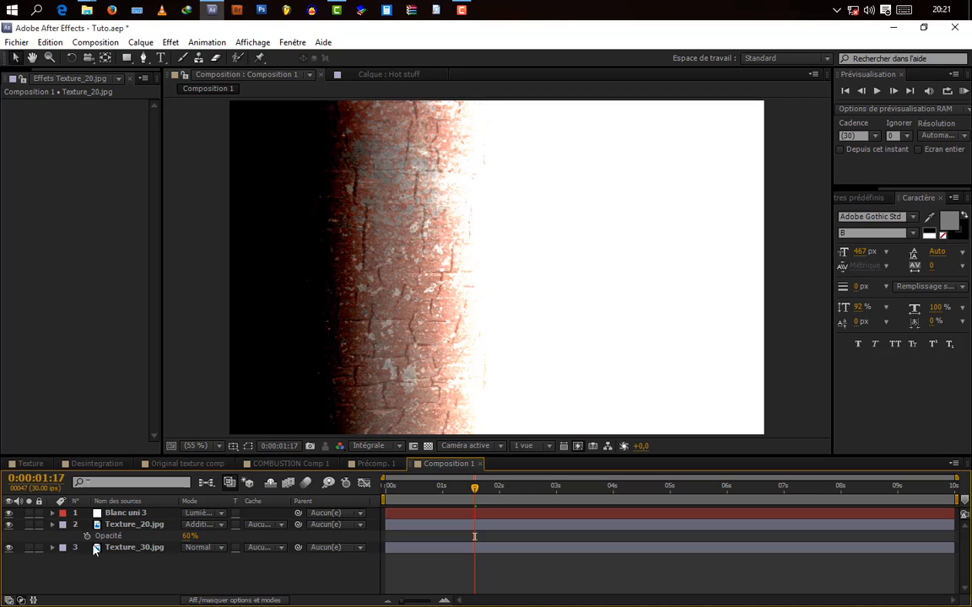
click(54, 525)
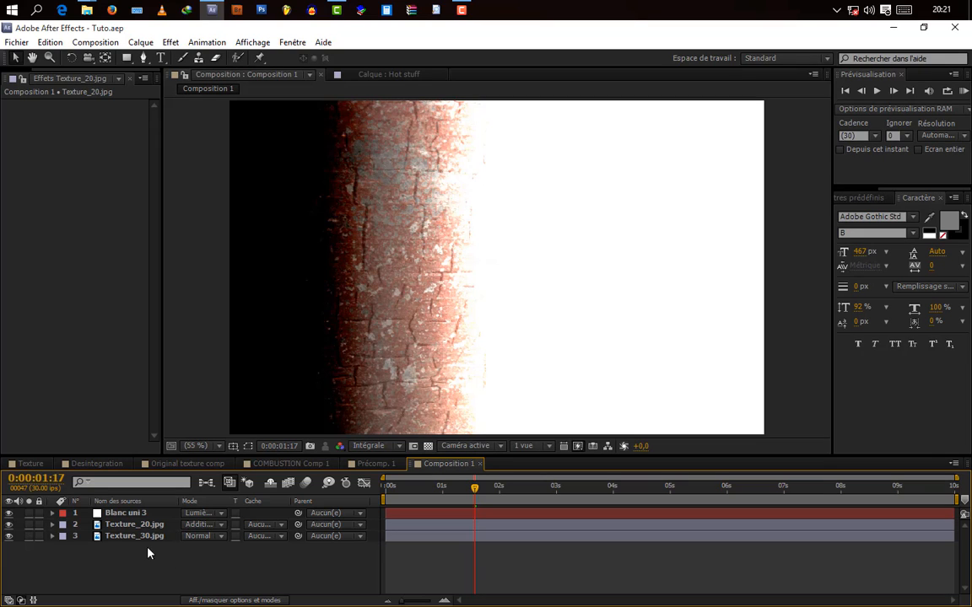
- Precompose the white solid and both texture layers, transferring all attributes into a new composition
drag(182, 559, 110, 520)
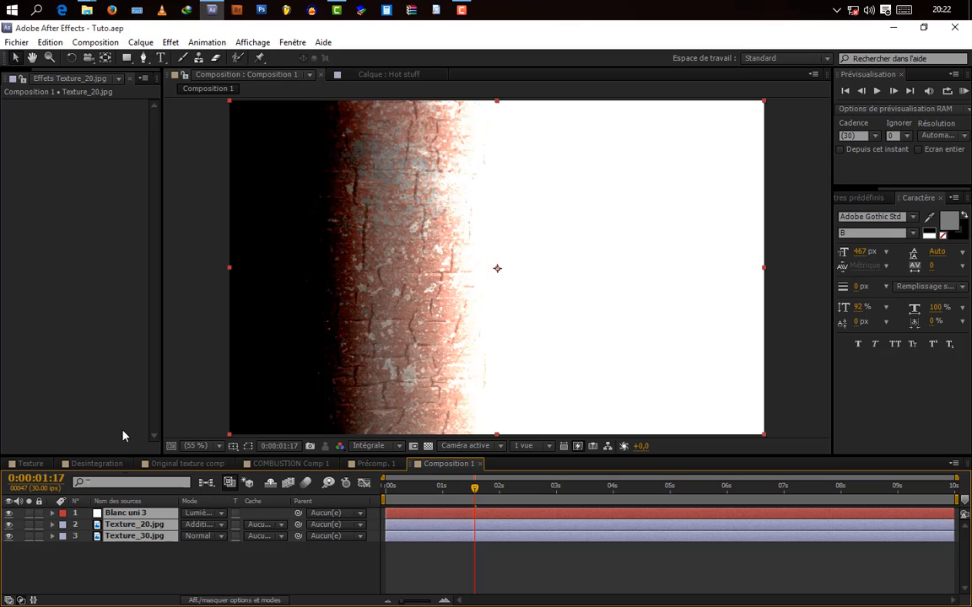
click(138, 44)
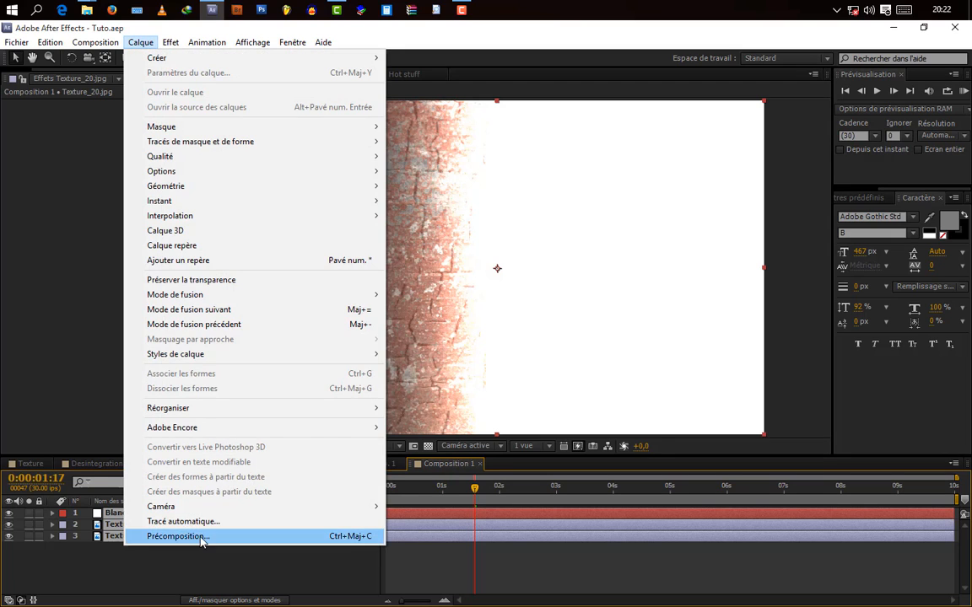
click(177, 536)
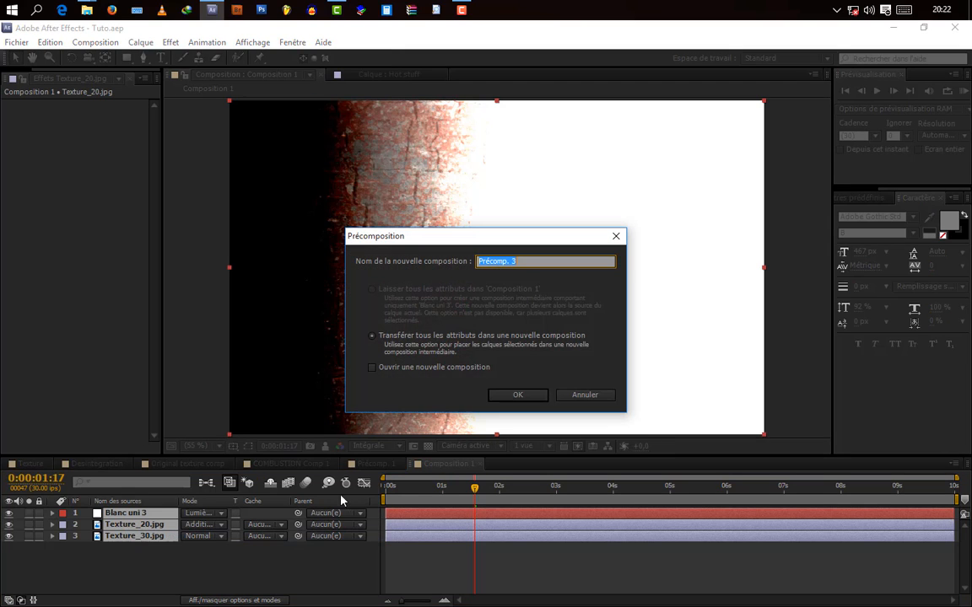
click(518, 394)
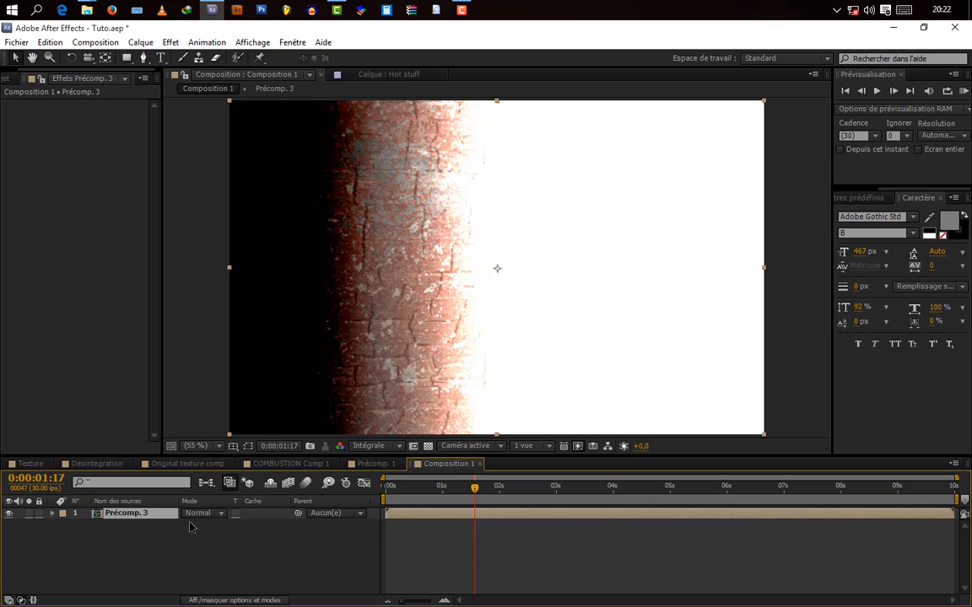
- Add a text layer reading CANAL and set its font size to 319 px
click(160, 59)
click(396, 291)
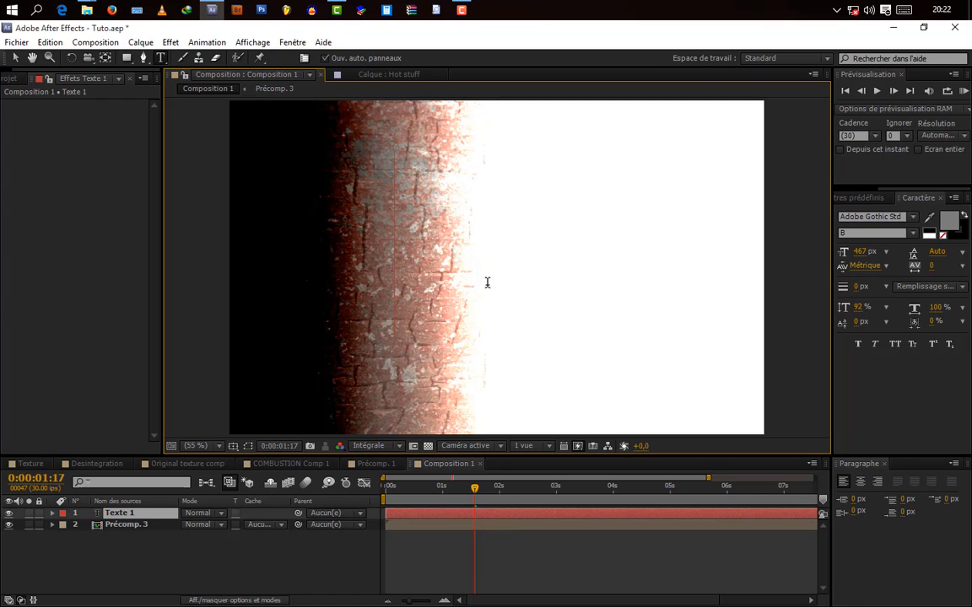
text(CANAL)
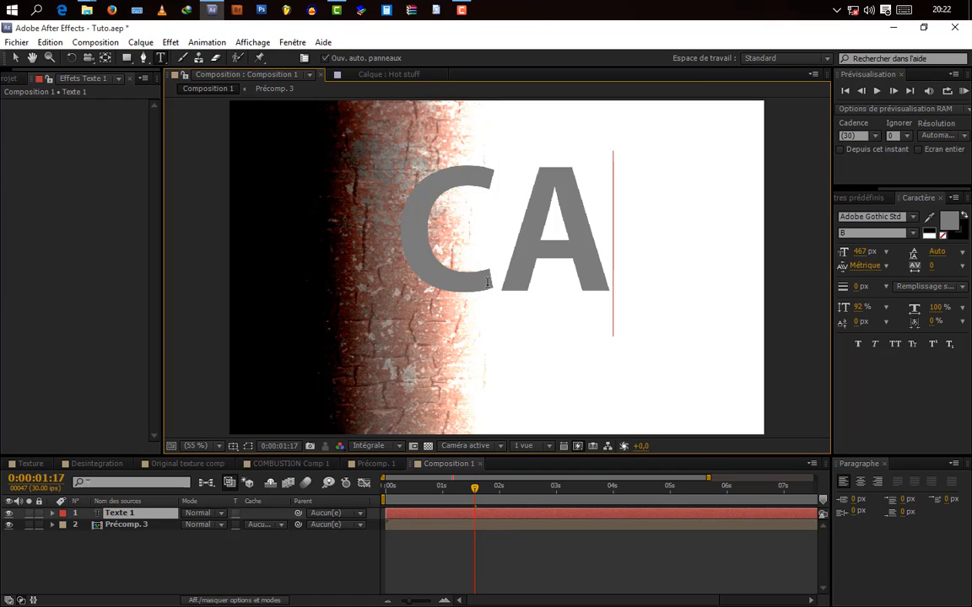
drag(477, 134, 309, 171)
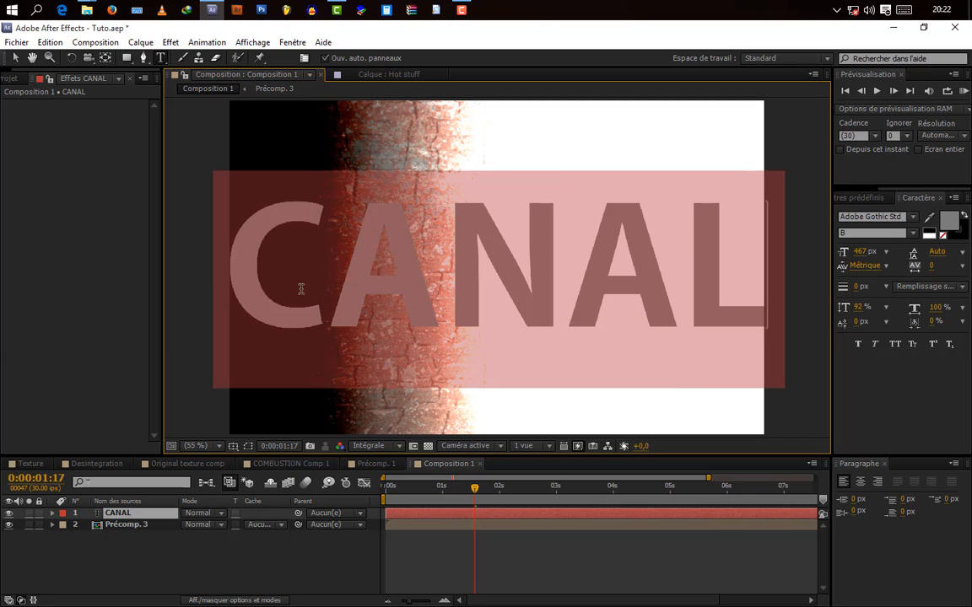
mouse_move(858, 256)
mouse_down()
mouse_move(859, 265)
mouse_move(850, 256)
mouse_up()
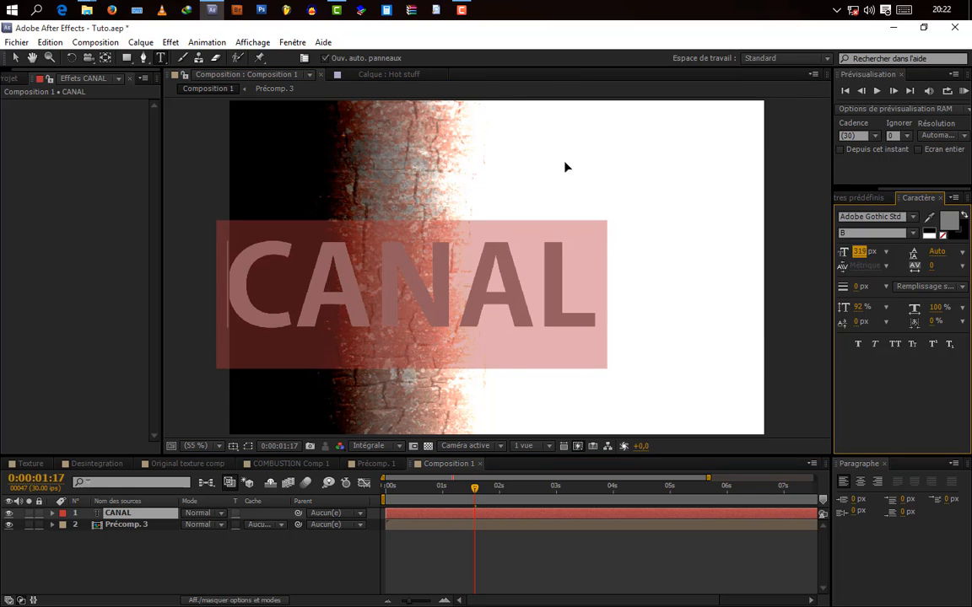
- Centre the CANAL text in the frame and save the project
drag(560, 161, 637, 157)
click(614, 243)
click(149, 551)
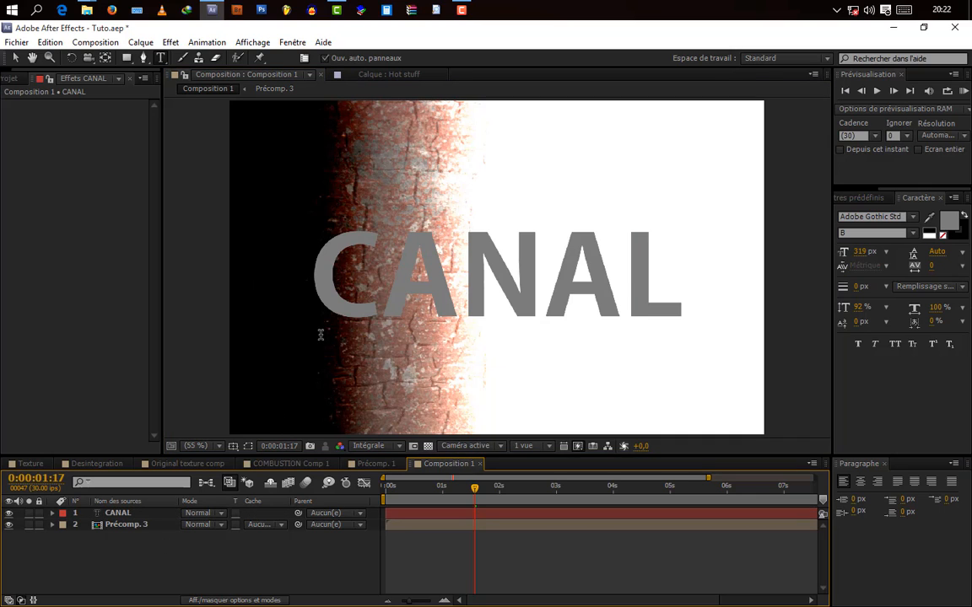
key(ctrl+s)
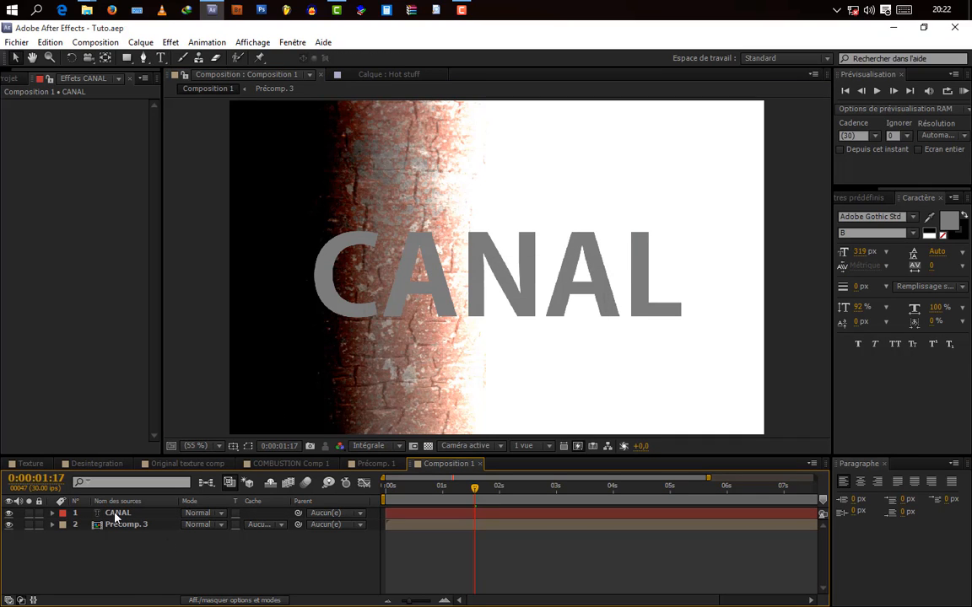
- Place the CANAL layer below the texture precomposition and set its track matte to Luminance inversée Précomp. 3
drag(114, 512, 120, 538)
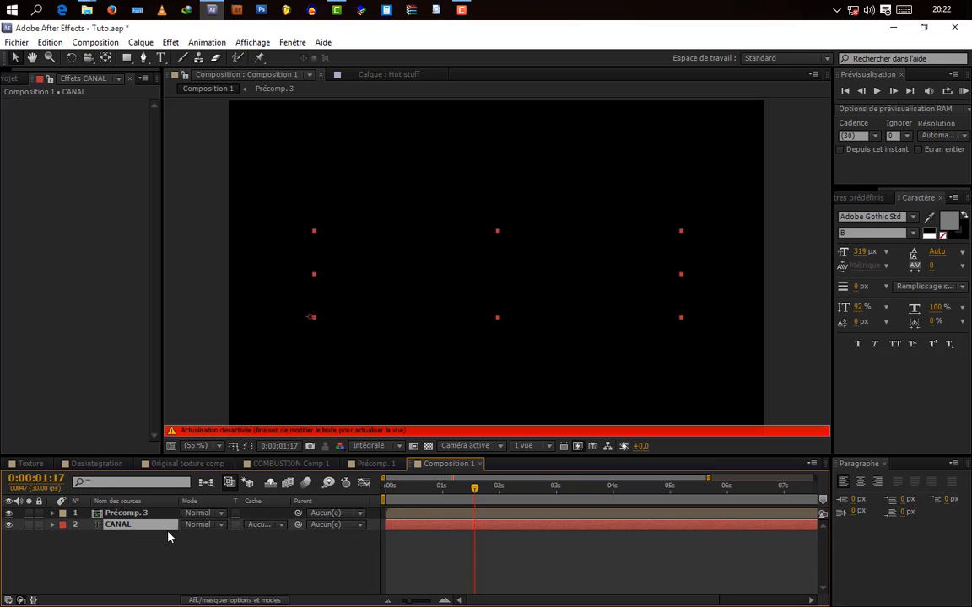
click(238, 546)
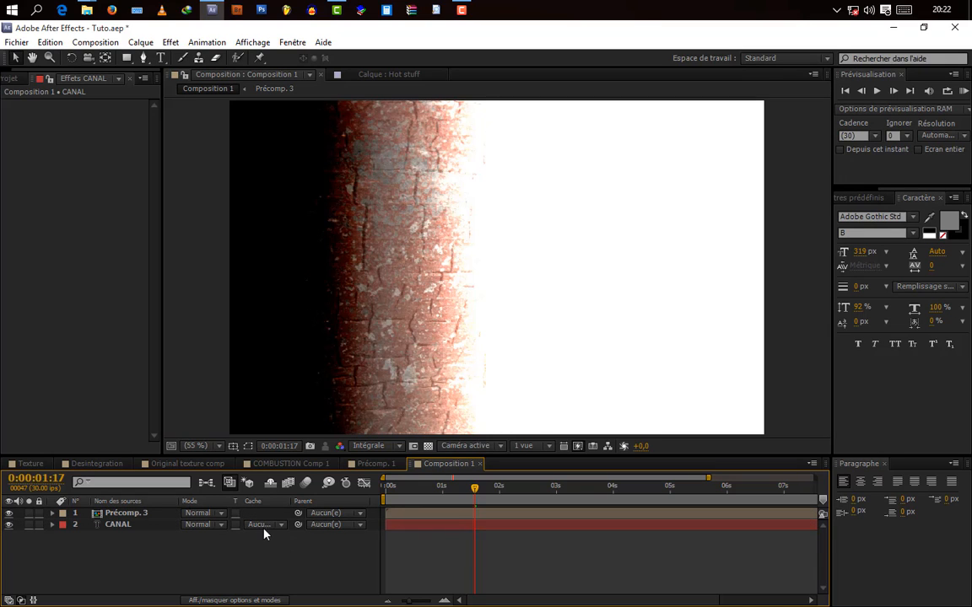
click(267, 526)
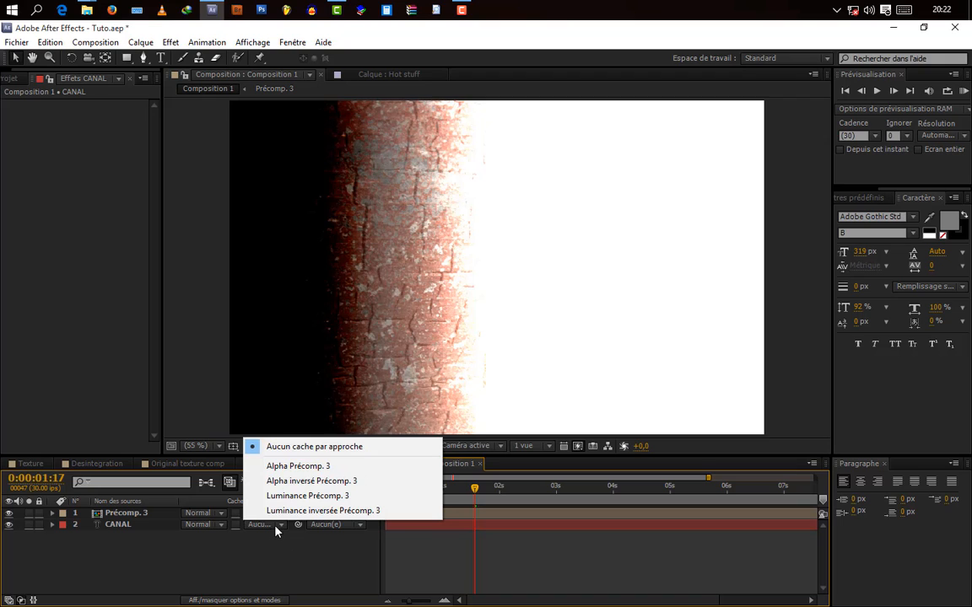
click(143, 548)
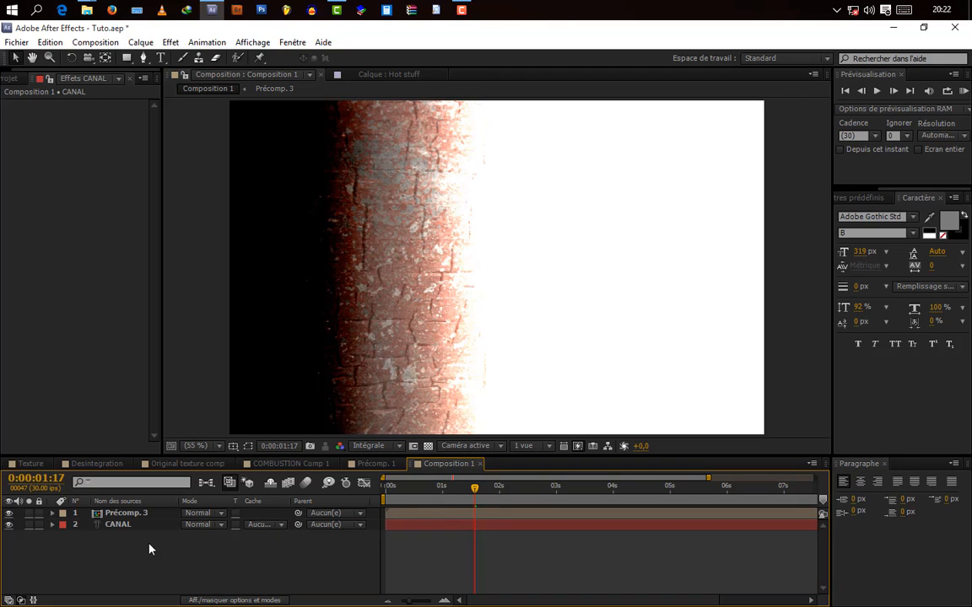
click(258, 526)
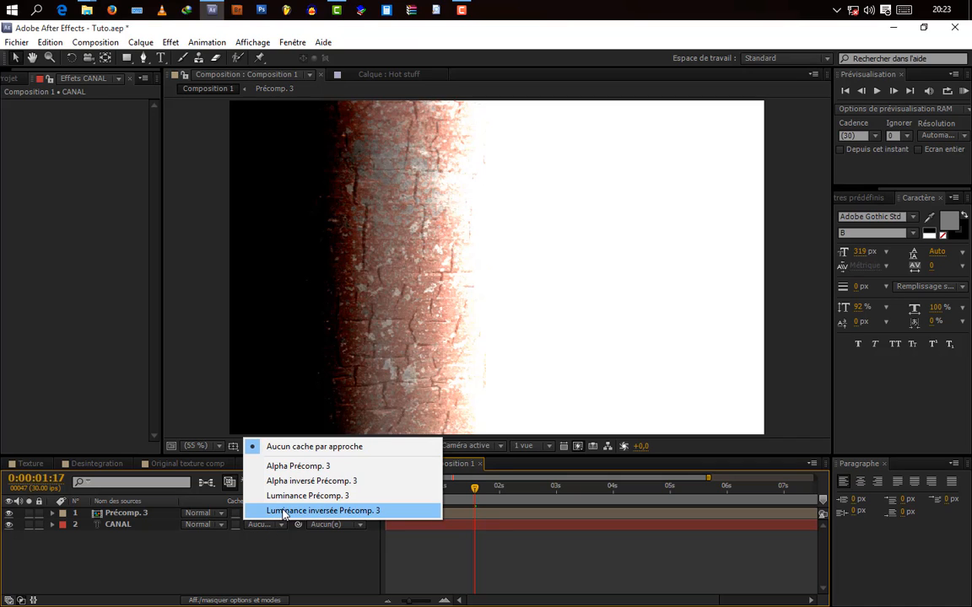
click(283, 511)
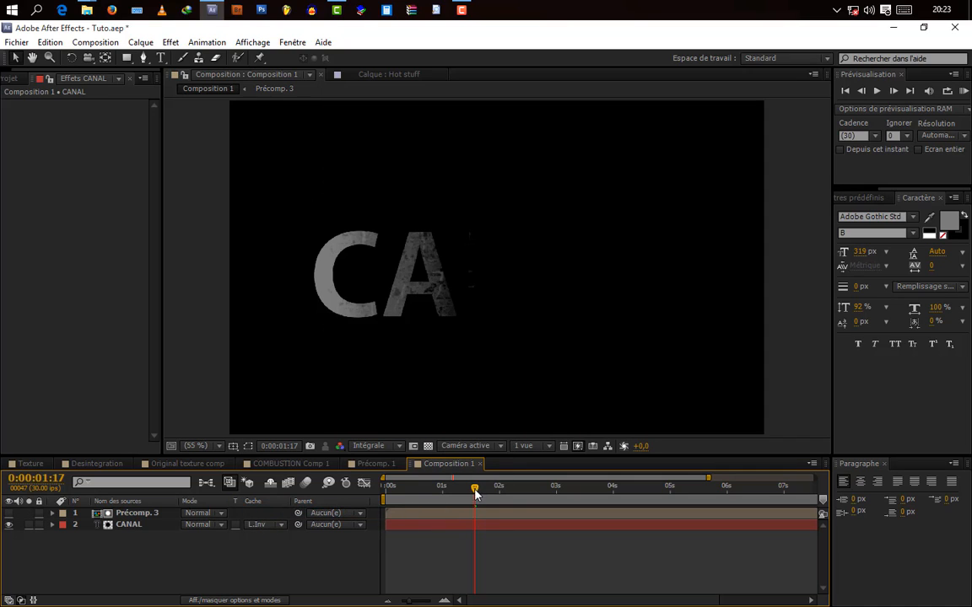
- Close the Paragraphe panel and scrub the textured CANAL text animation just after 2 seconds
drag(474, 485, 505, 489)
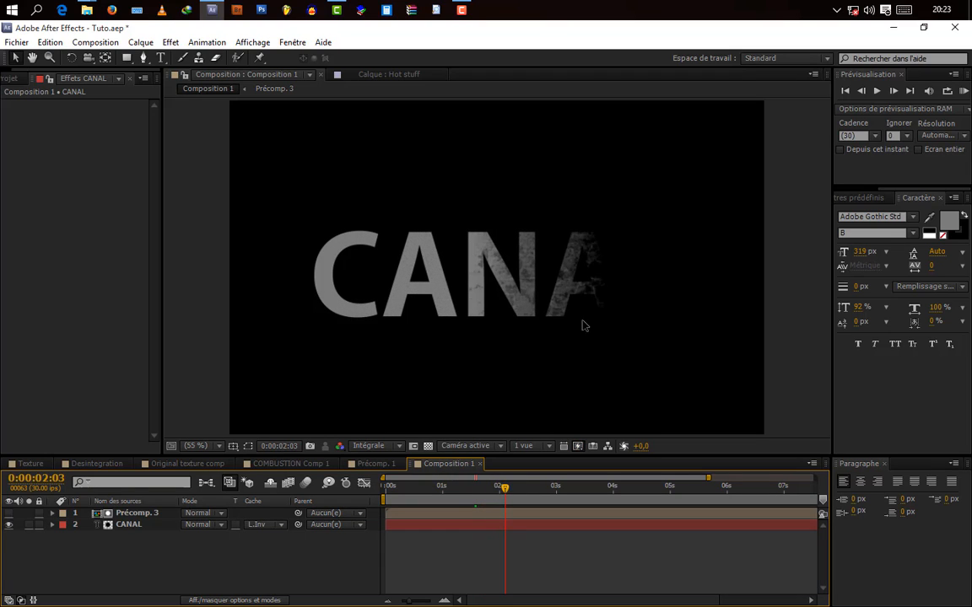
click(883, 464)
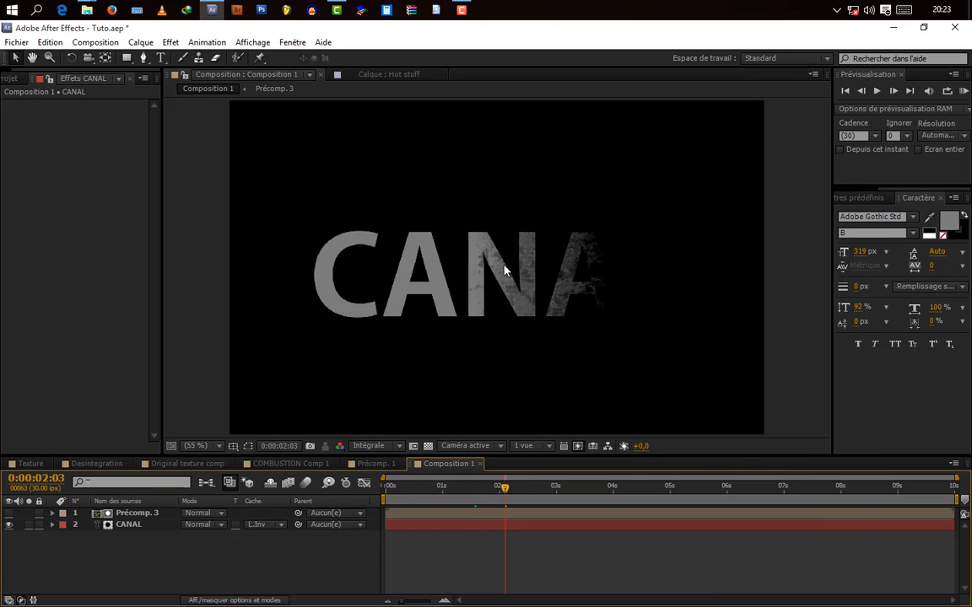
drag(506, 492, 511, 492)
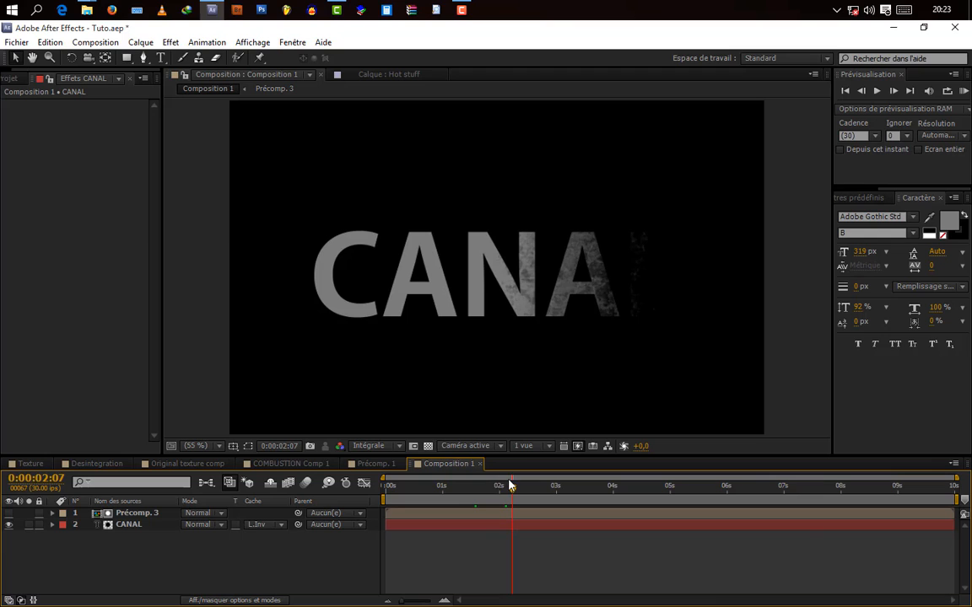
- Remove the track matte from the CANAL text layer
click(254, 524)
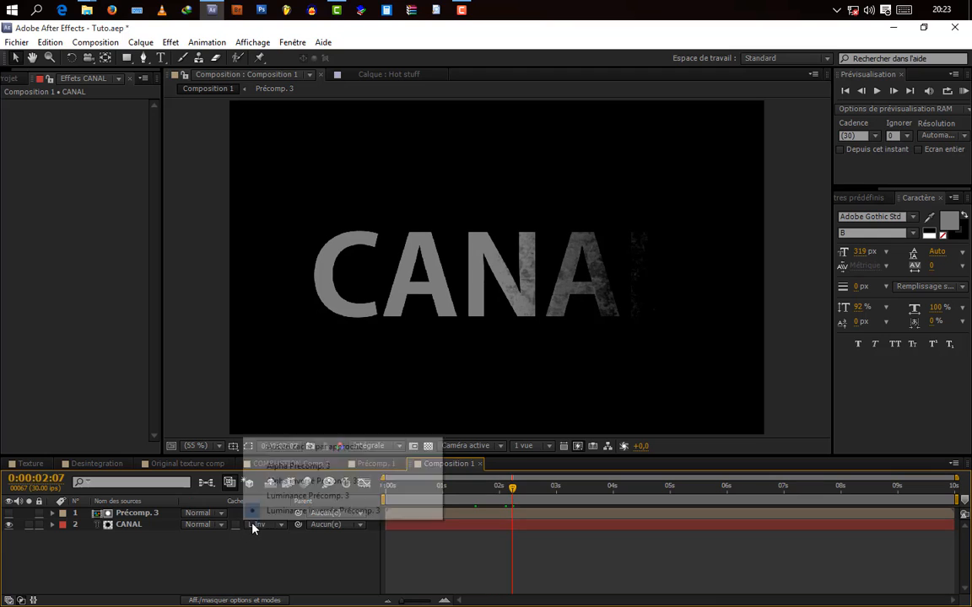
click(280, 448)
right_click(156, 568)
click(141, 566)
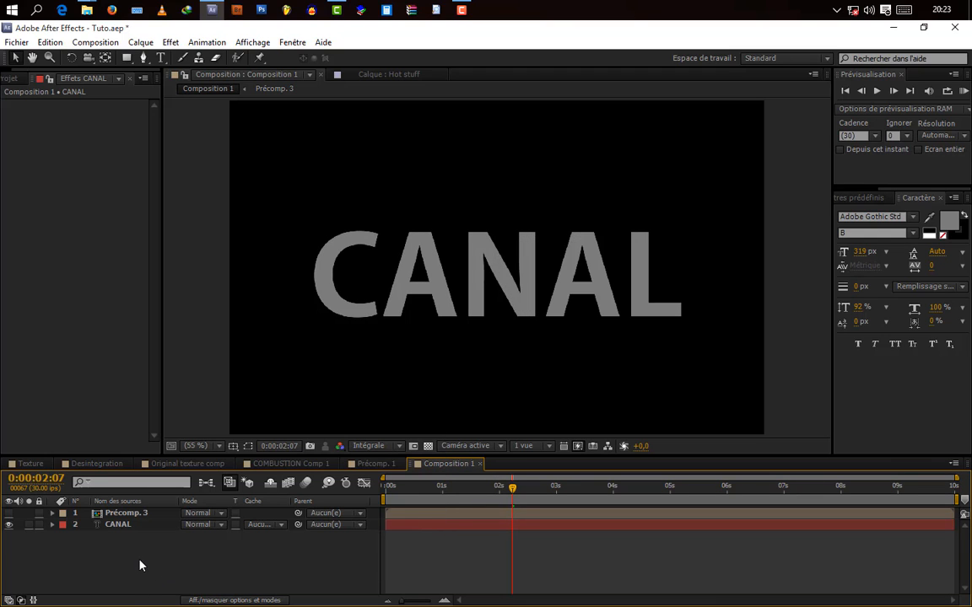
- Precompose the CANAL layer as CANAL - Comp 2 and set its track matte to Luminance inversée Précomp. 3
click(117, 526)
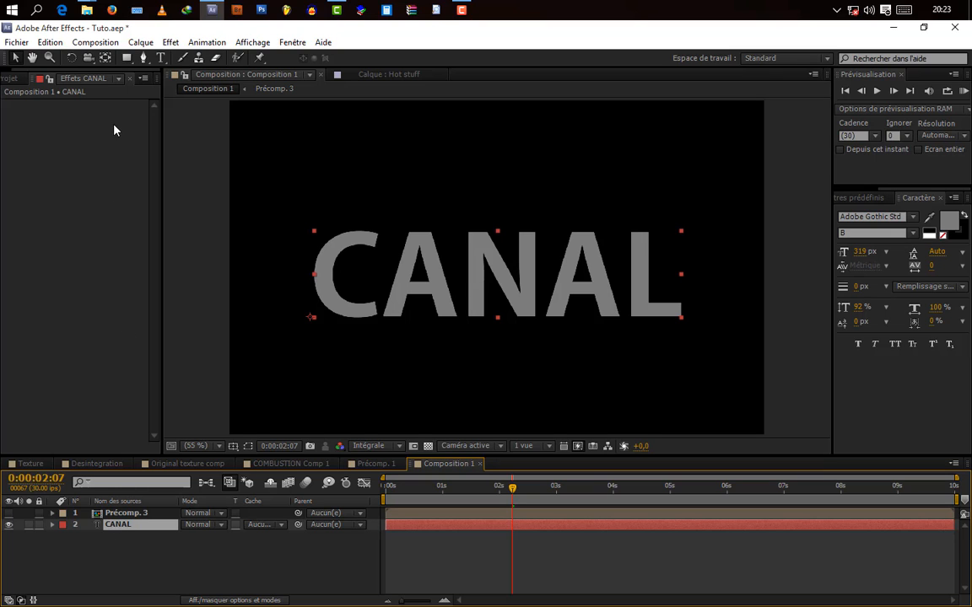
click(133, 43)
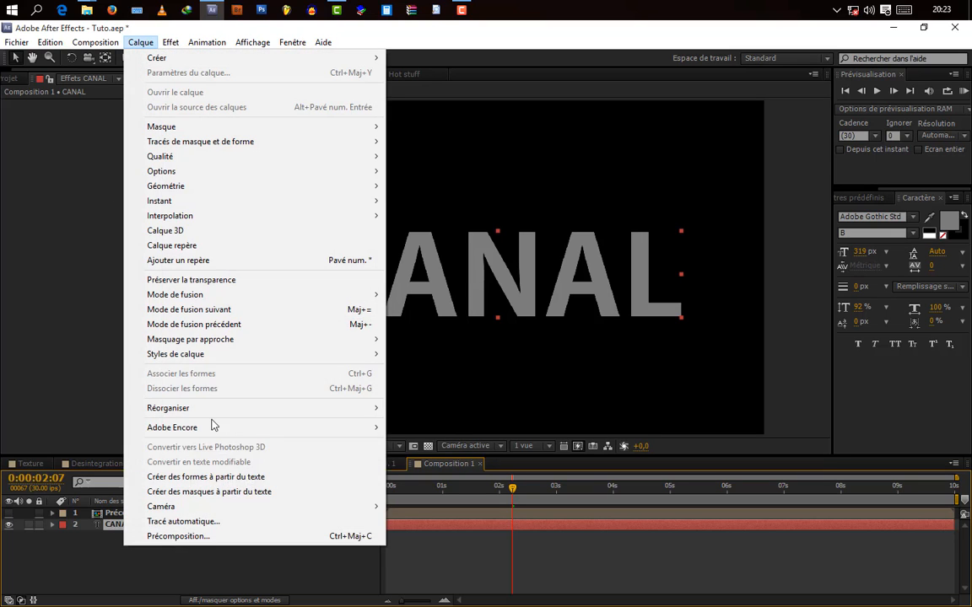
click(194, 536)
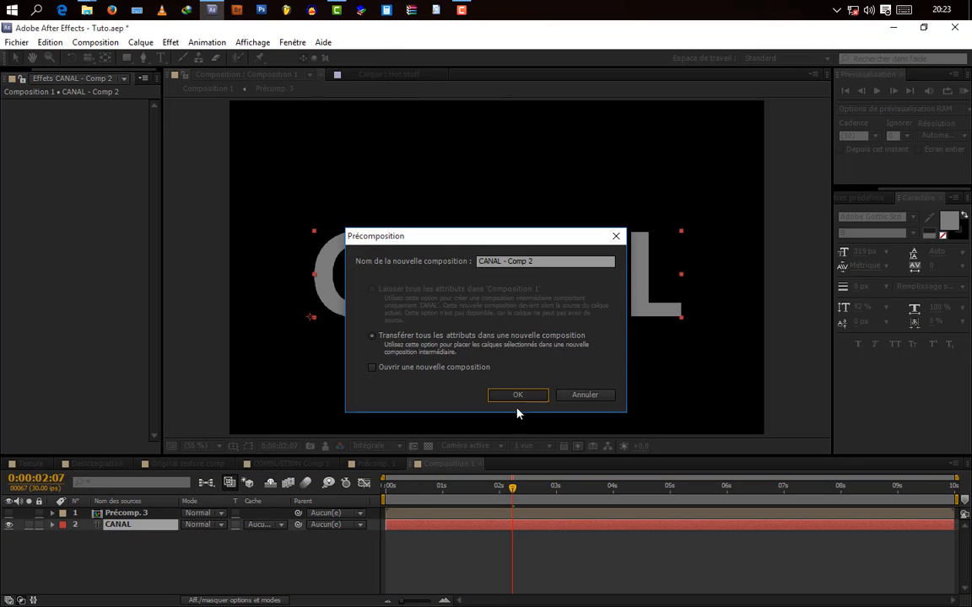
click(518, 396)
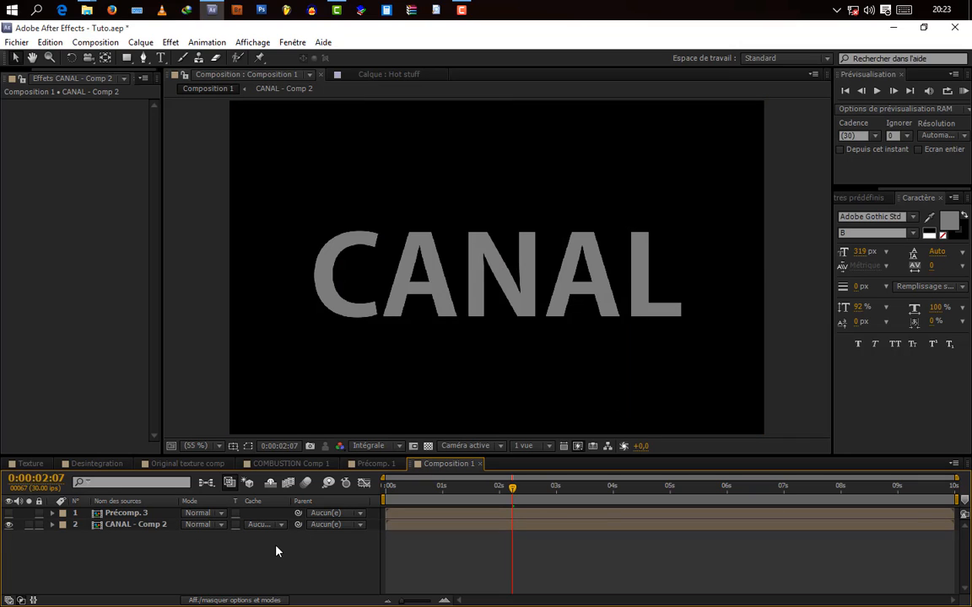
click(267, 524)
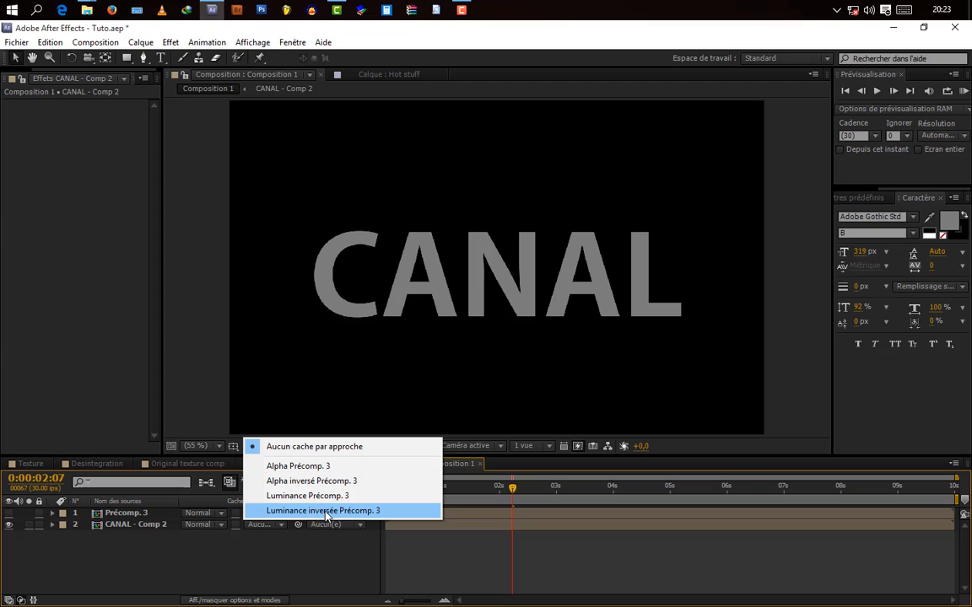
click(311, 511)
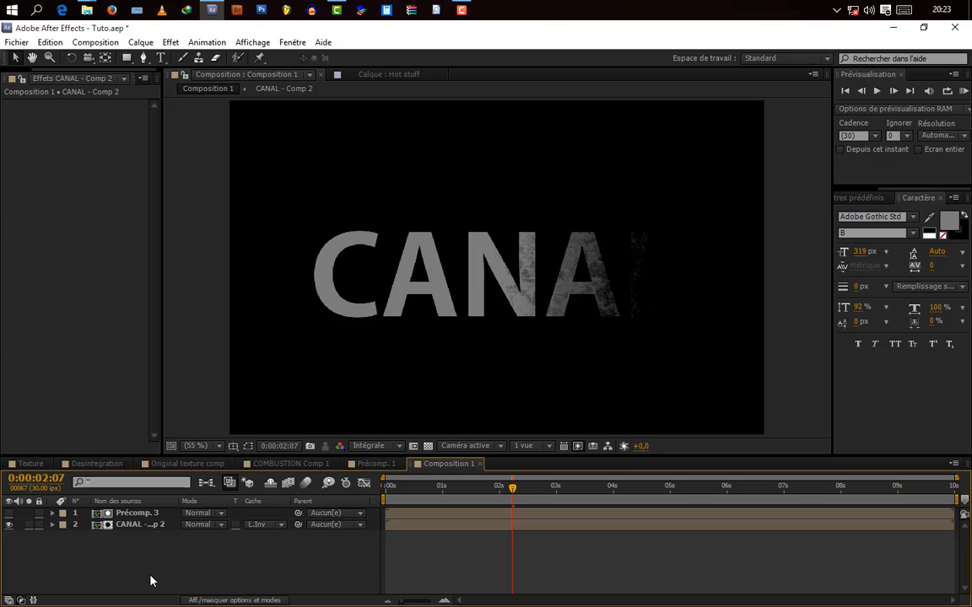
- Create an adjustment layer above the others and rename it Dispersion
click(140, 42)
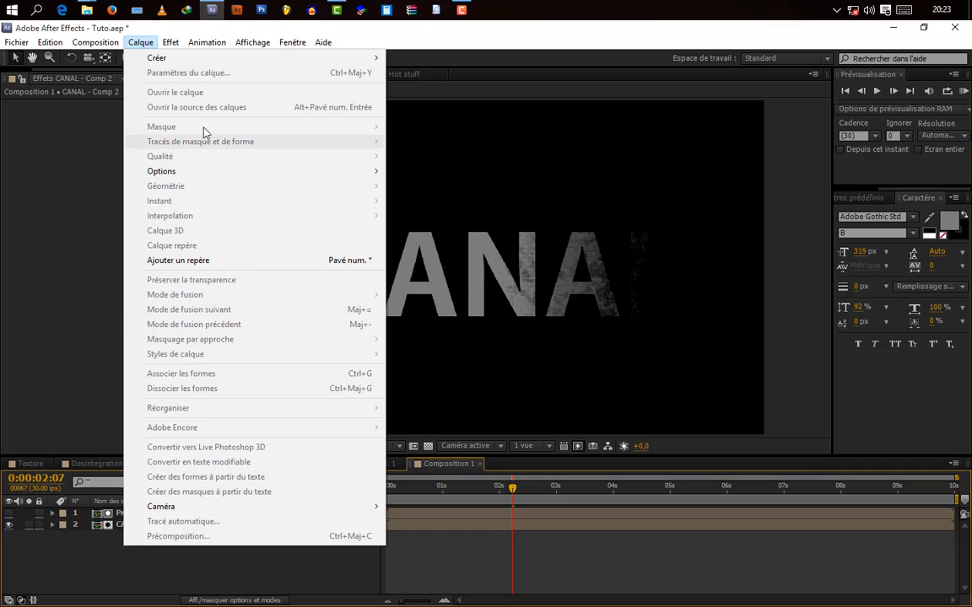
mouse_move(342, 57)
click(453, 148)
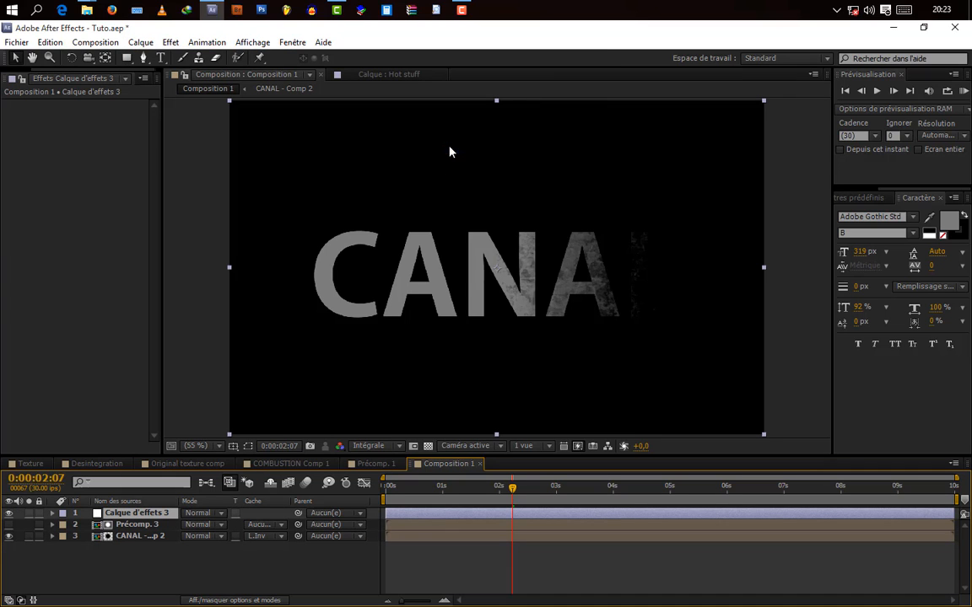
right_click(127, 512)
click(162, 504)
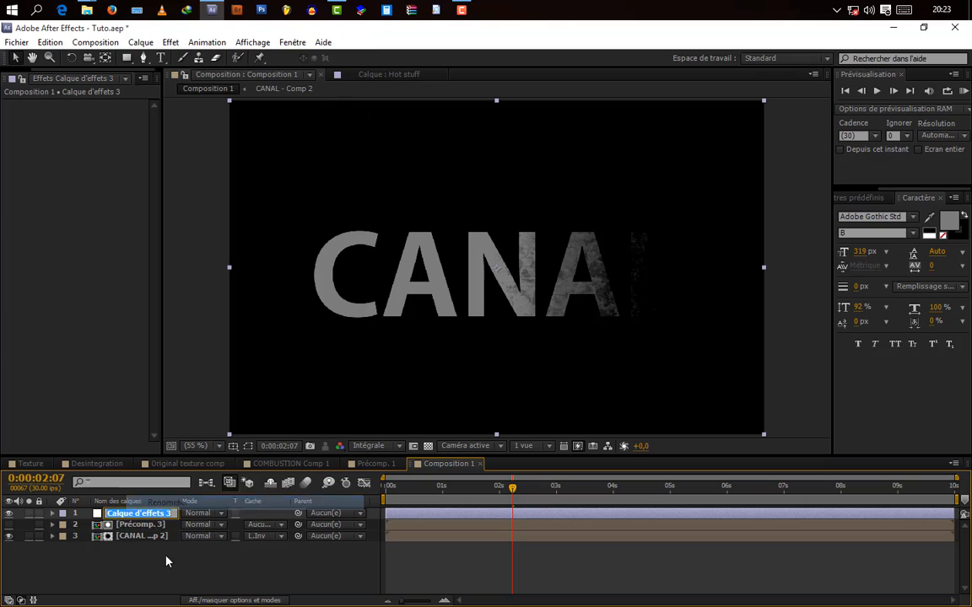
text(D)
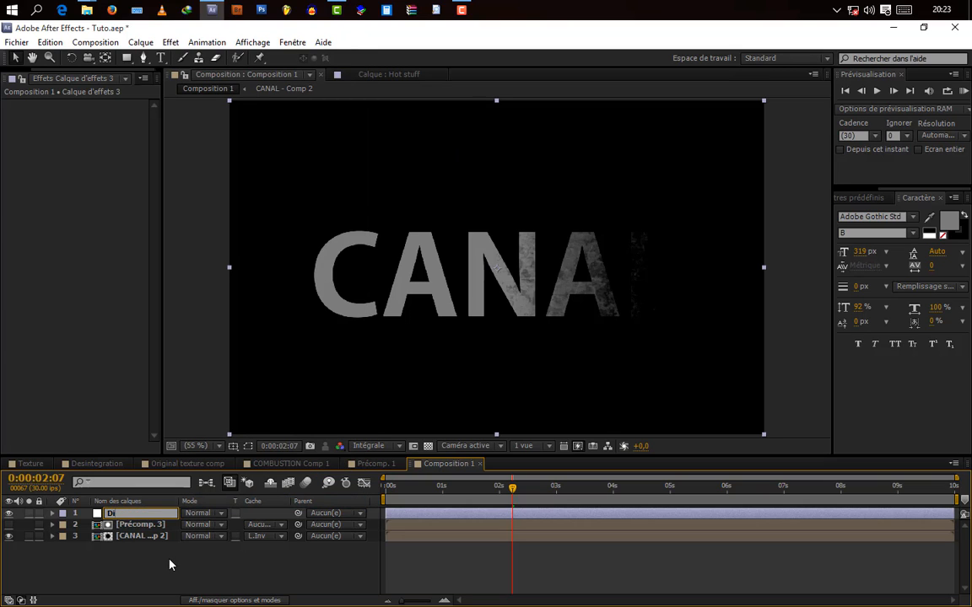
text(ispersion)
click(148, 525)
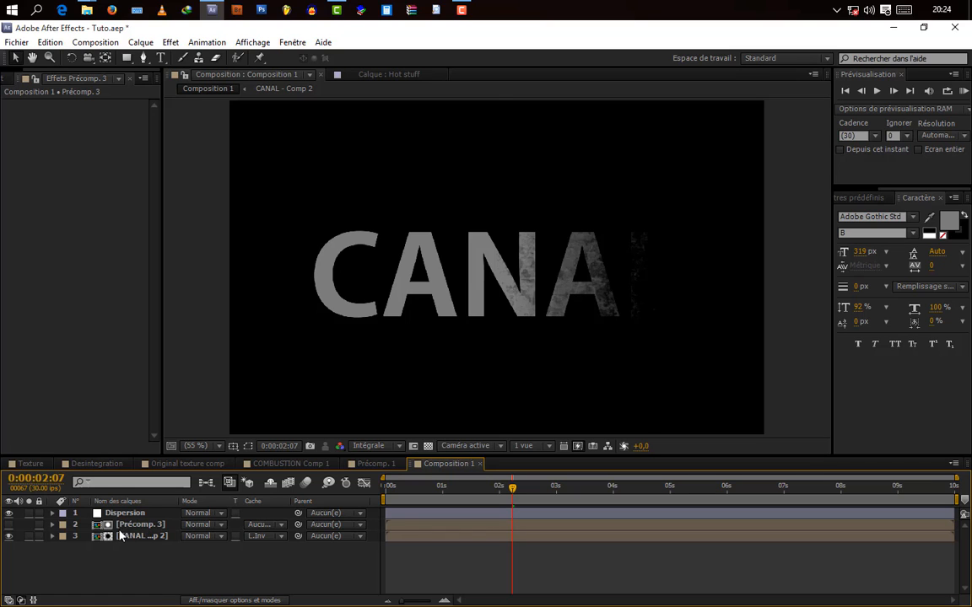
- Duplicate the Précomp. 3 layer and rename the upper copy Dispercé
click(131, 525)
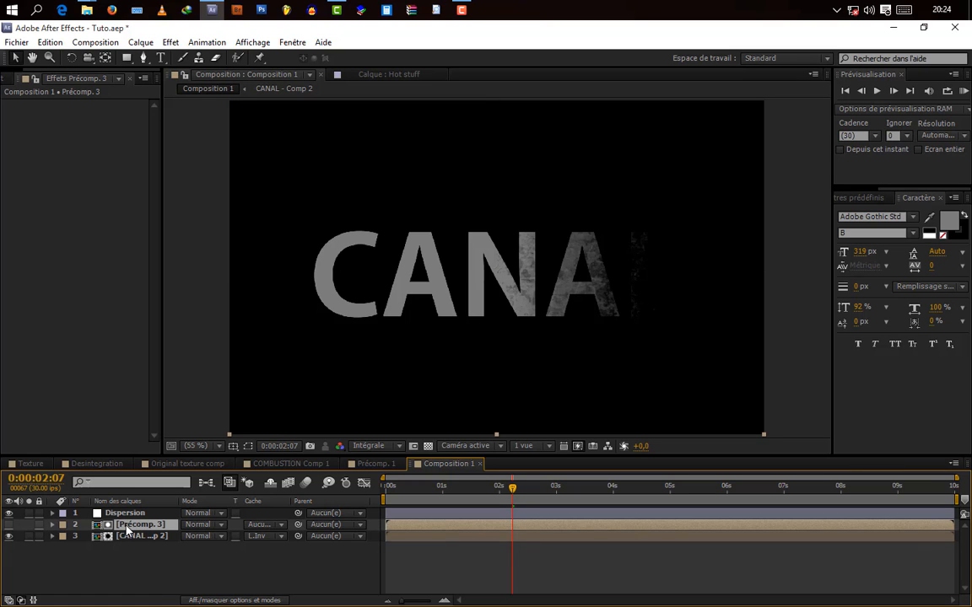
key(ctrl+d)
right_click(131, 525)
click(178, 516)
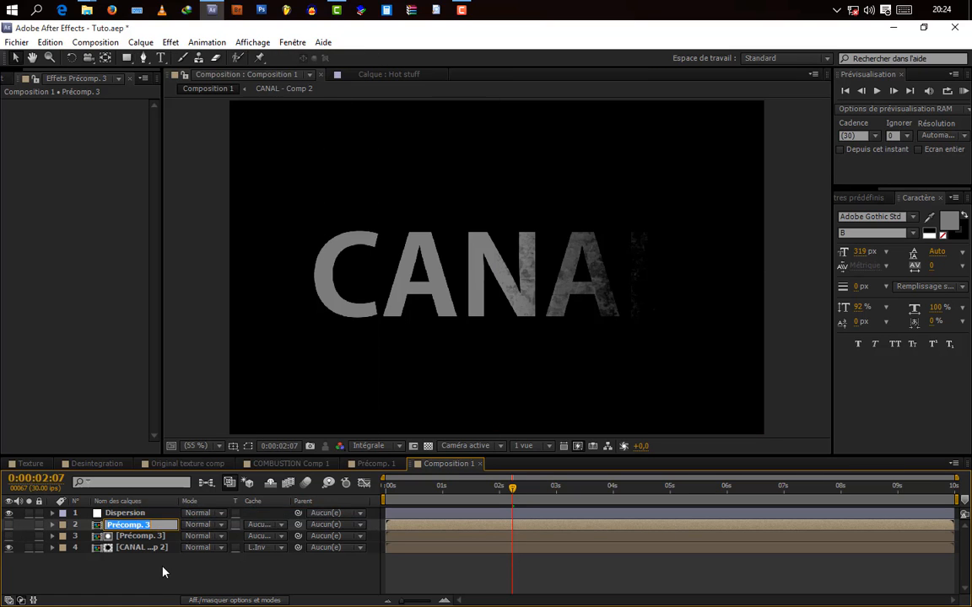
text(Dispercé)
click(163, 580)
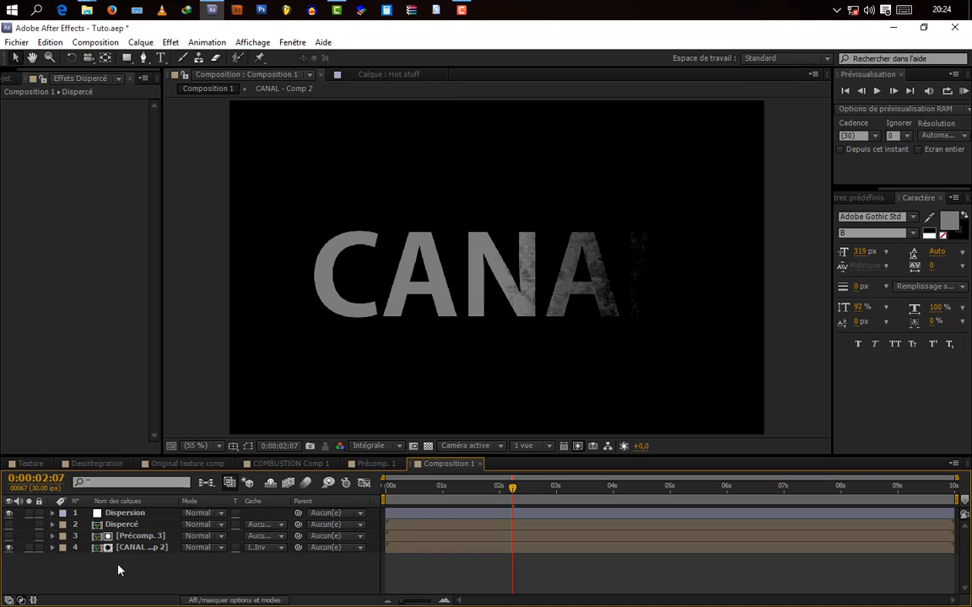
- Move the original Précomp. 3 layer below CANAL - Comp 2 so that Dispercé serves as the matte
click(124, 525)
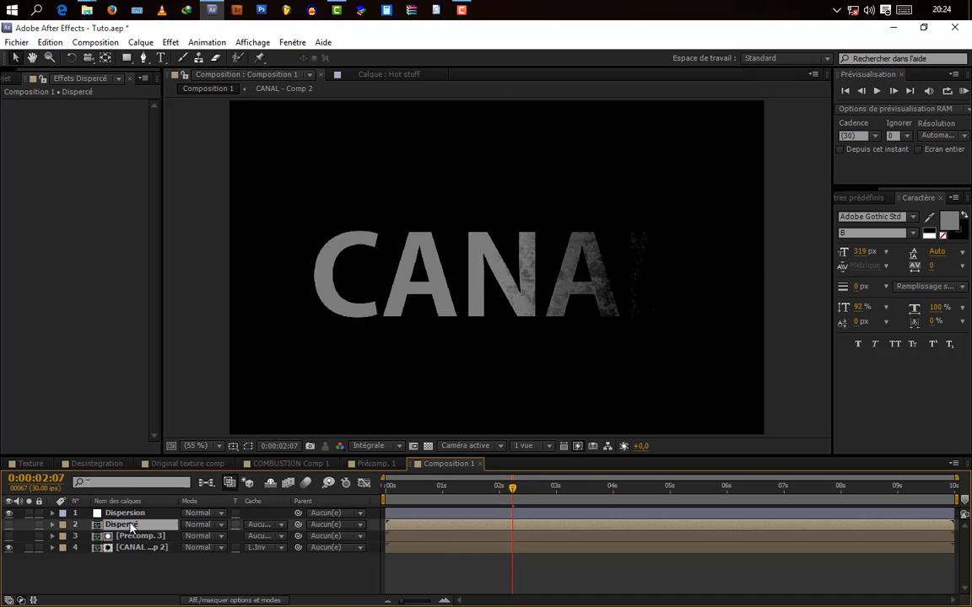
click(130, 548)
drag(127, 538, 133, 538)
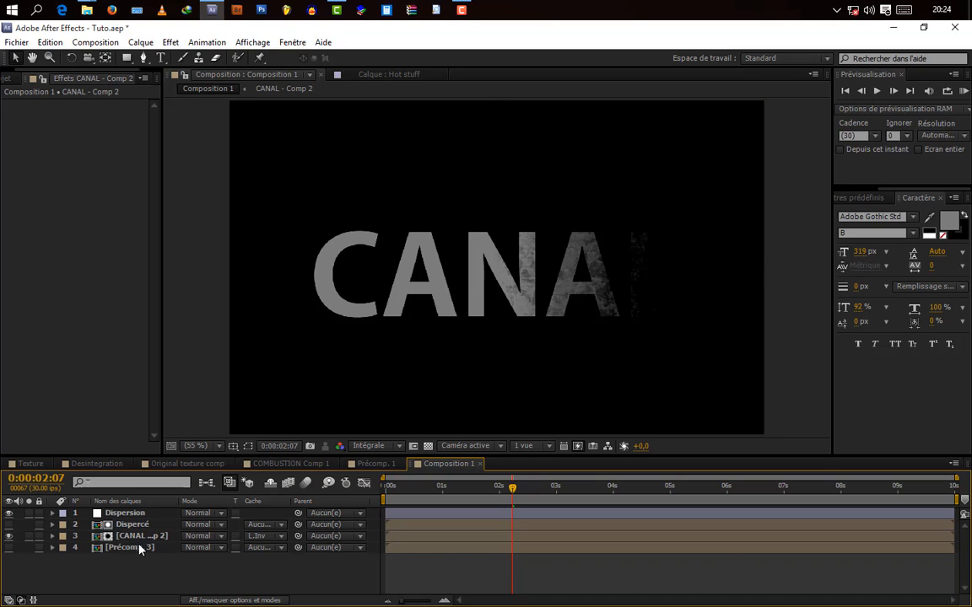
- Apply the Dispersion effect to the Dispersion adjustment layer, using 2. Dispercé as its reference layer
click(125, 513)
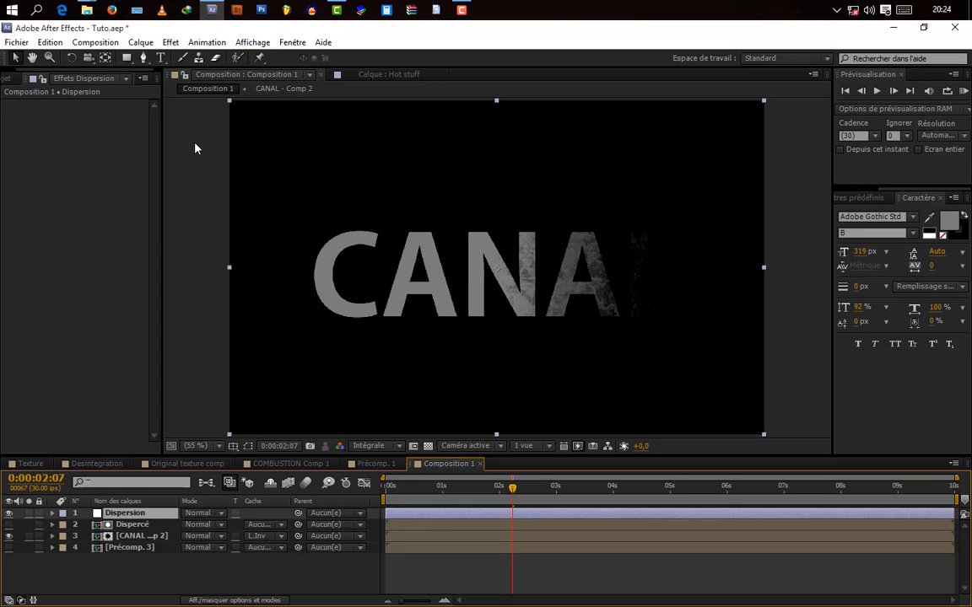
click(170, 42)
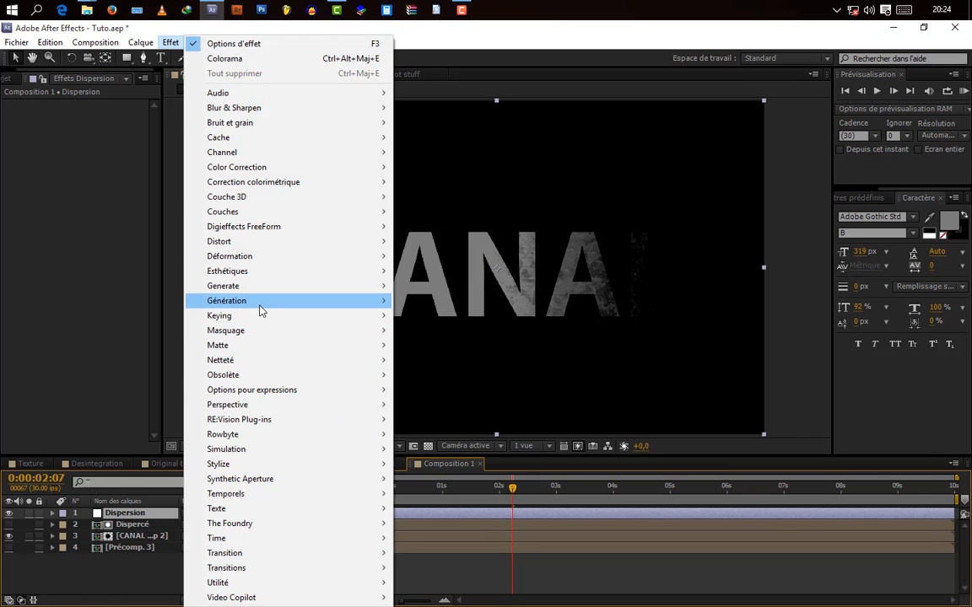
mouse_move(253, 256)
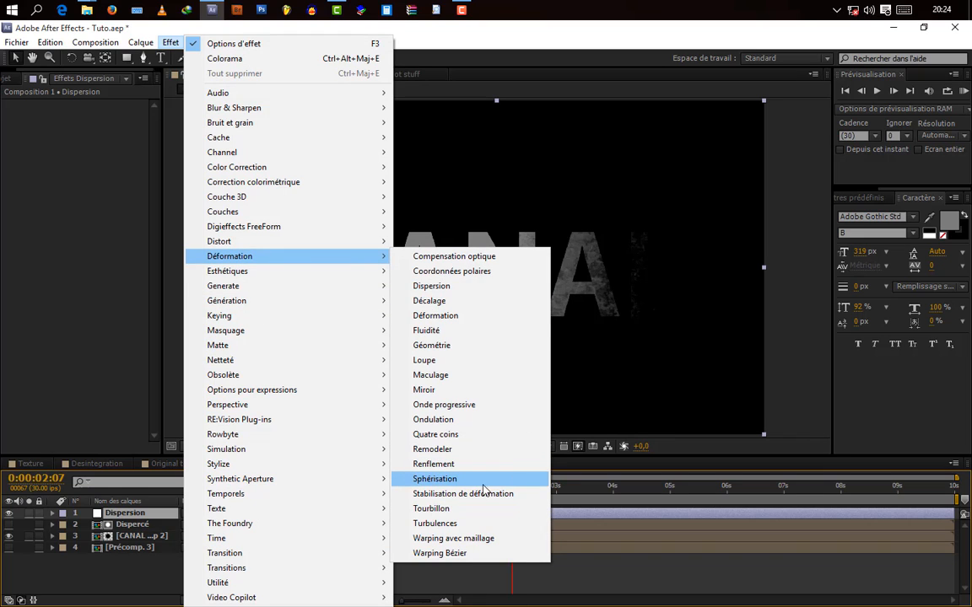
click(431, 286)
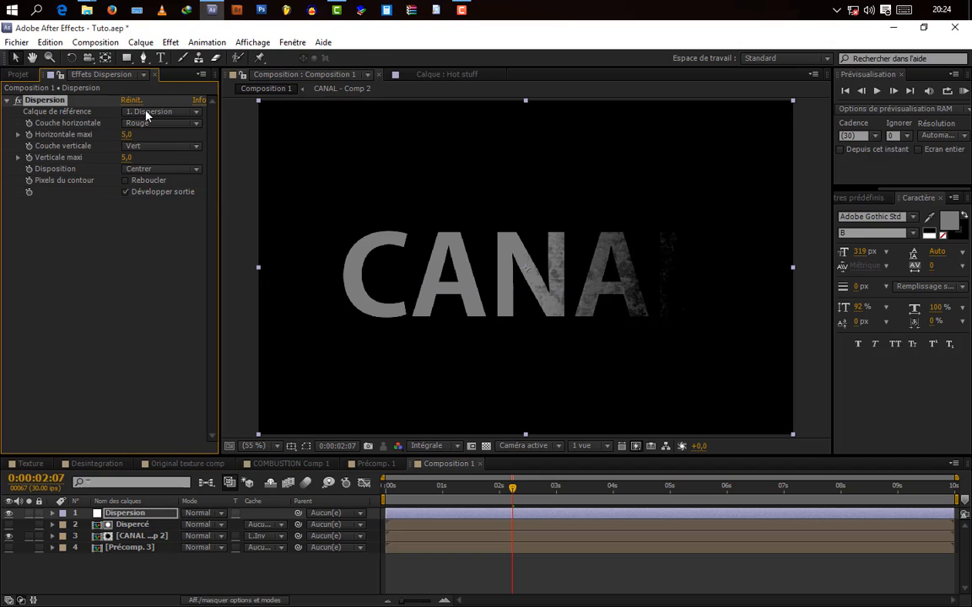
click(146, 115)
click(181, 160)
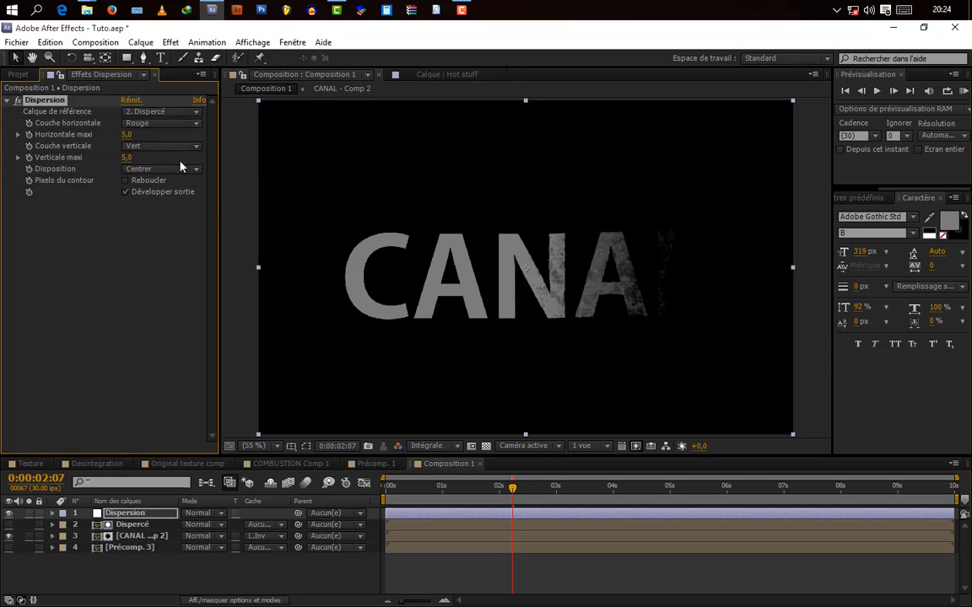
- Try Verticale maxi values of 70 and 200 in the Dispersion effect
drag(127, 157, 165, 165)
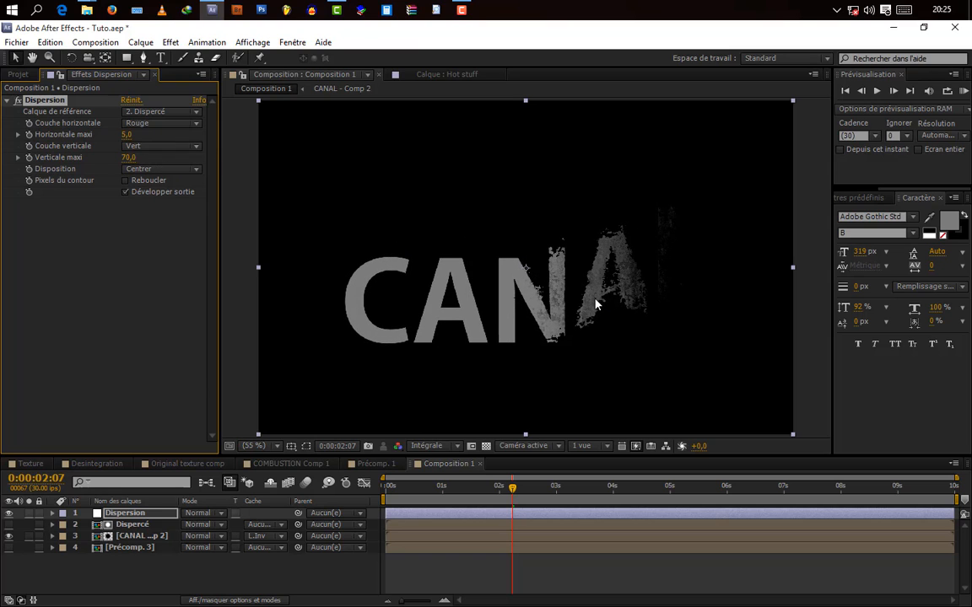
scroll(516, 304, down, 1)
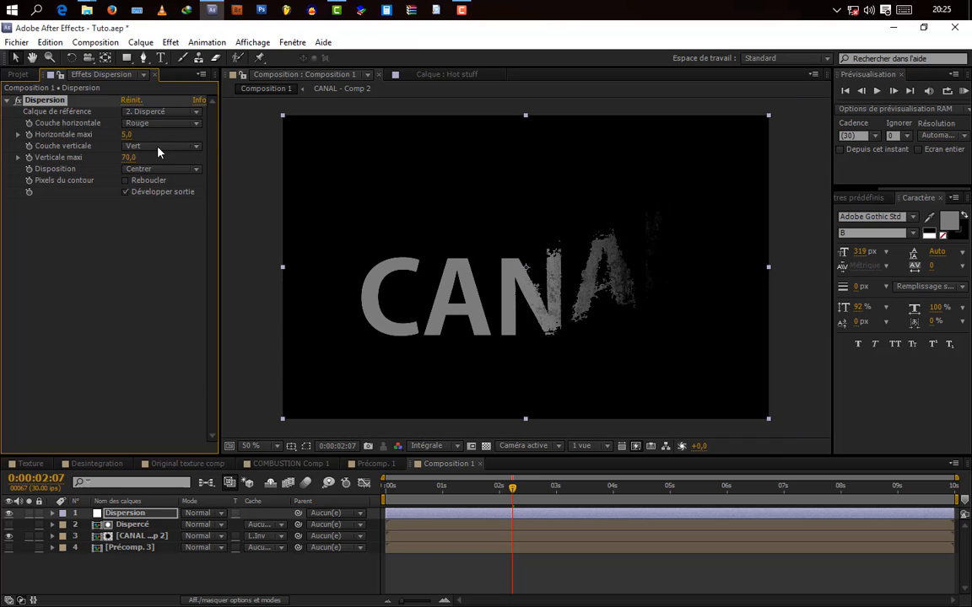
drag(128, 158, 214, 239)
- Scrub the burning text in the Desintegration composition to about 0:00:02:13 for reference and return to Composition 1
click(96, 463)
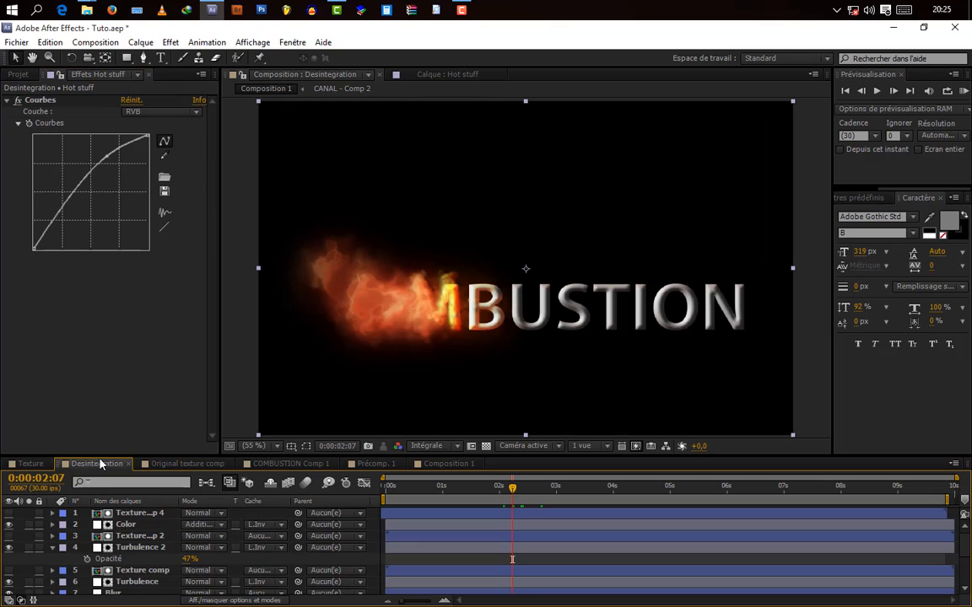
mouse_move(512, 488)
mouse_down()
mouse_move(533, 495)
mouse_move(521, 495)
mouse_up()
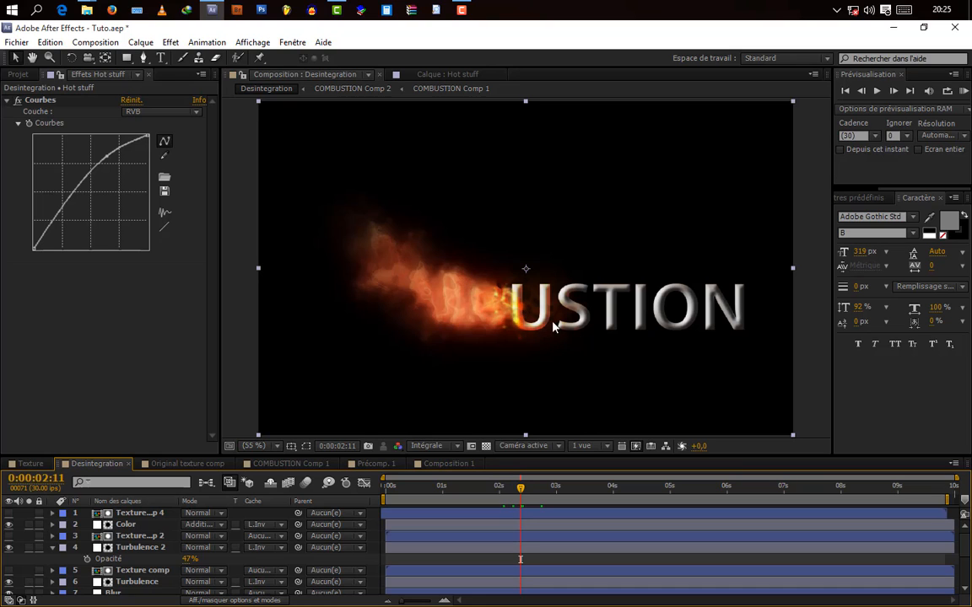
mouse_move(520, 494)
mouse_down()
mouse_move(548, 497)
mouse_move(523, 496)
mouse_up()
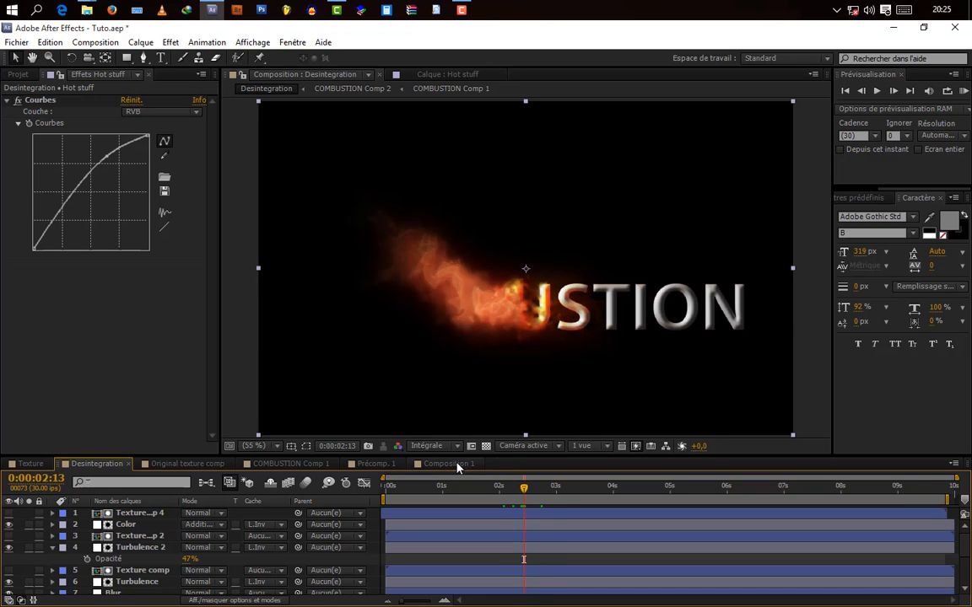
click(456, 465)
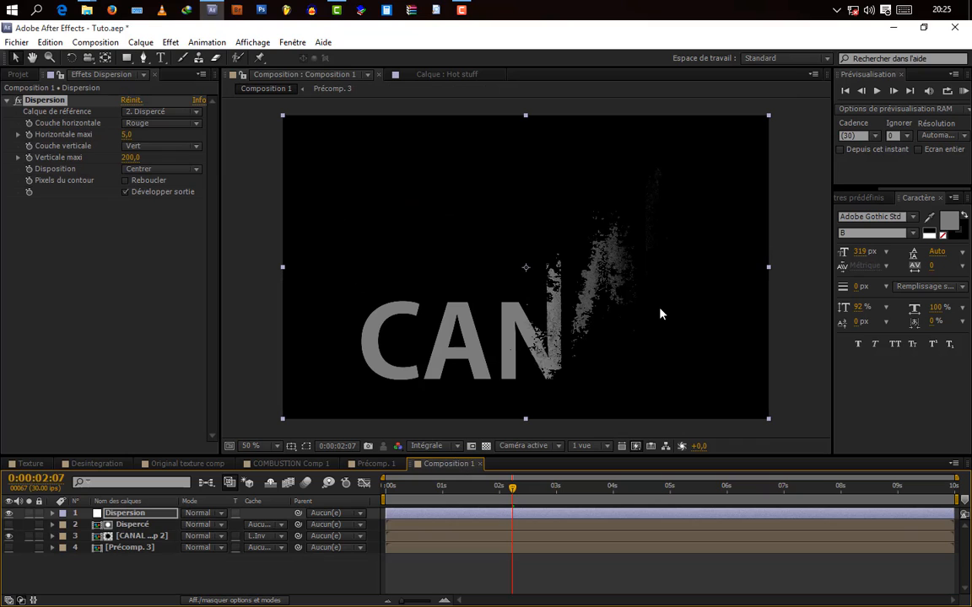
- Set both Verticale maxi and Horizontale maxi of the Dispersion effect to 0
click(126, 158)
text(0)
key(Return)
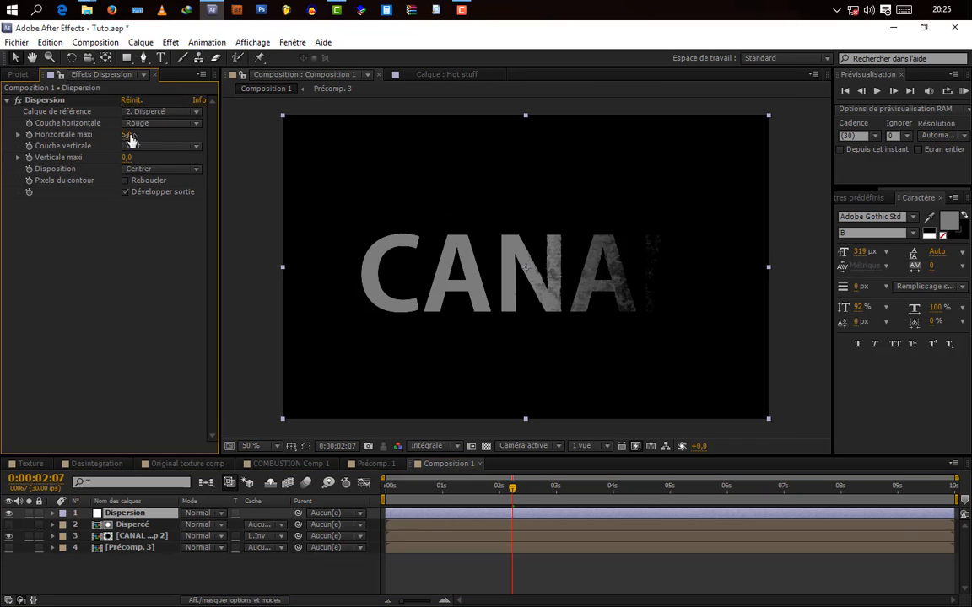
click(127, 135)
text(0)
key(Return)
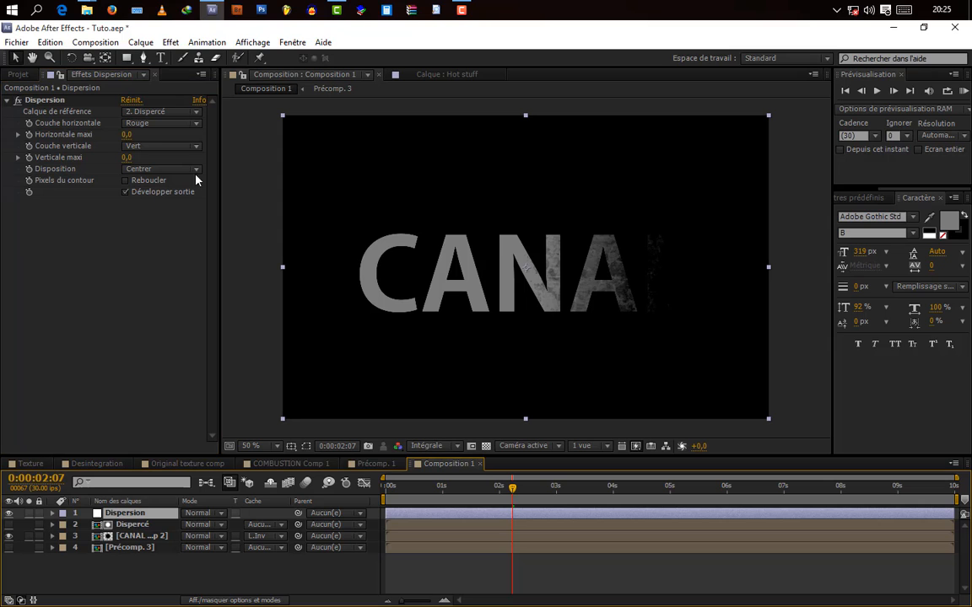
- Add the Géométrie distortion effect to the Dispersion adjustment layer
click(169, 43)
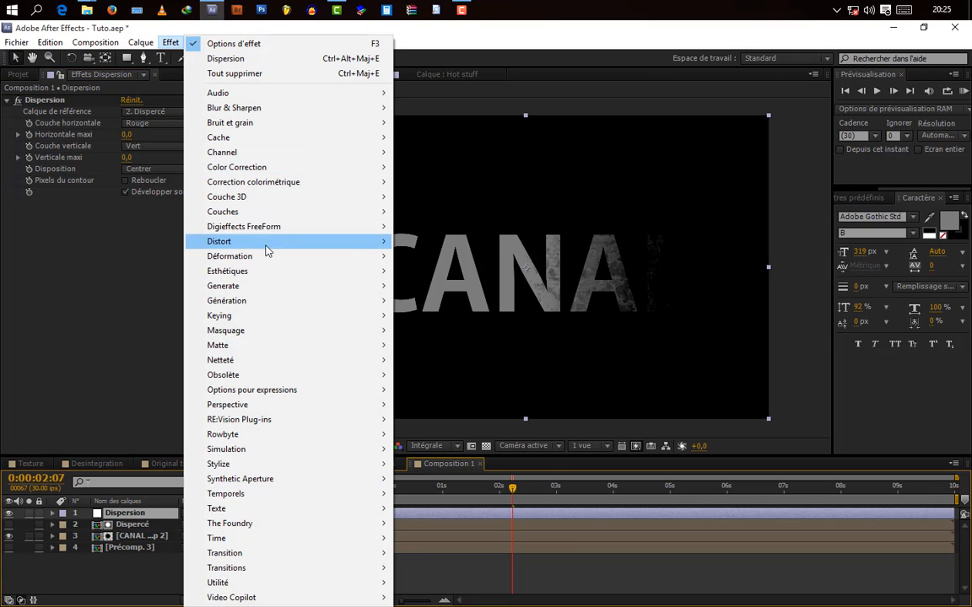
mouse_move(277, 261)
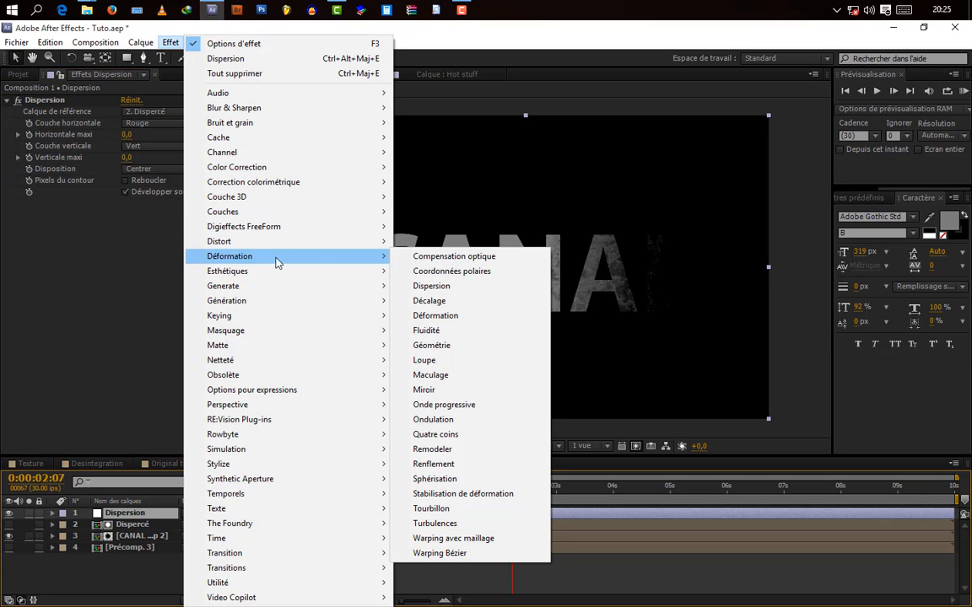
click(431, 345)
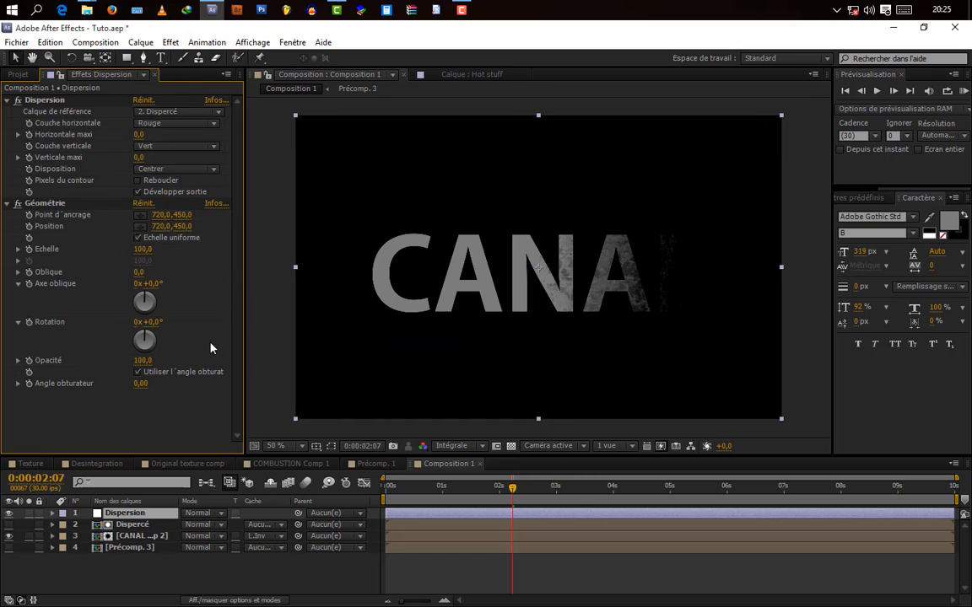
- Give Géométrie's Position the expression value-[effect("Dispersion")("Horizontale maxi"),effect("Dispersion")("Verticale maxi")]
alt+click(30, 228)
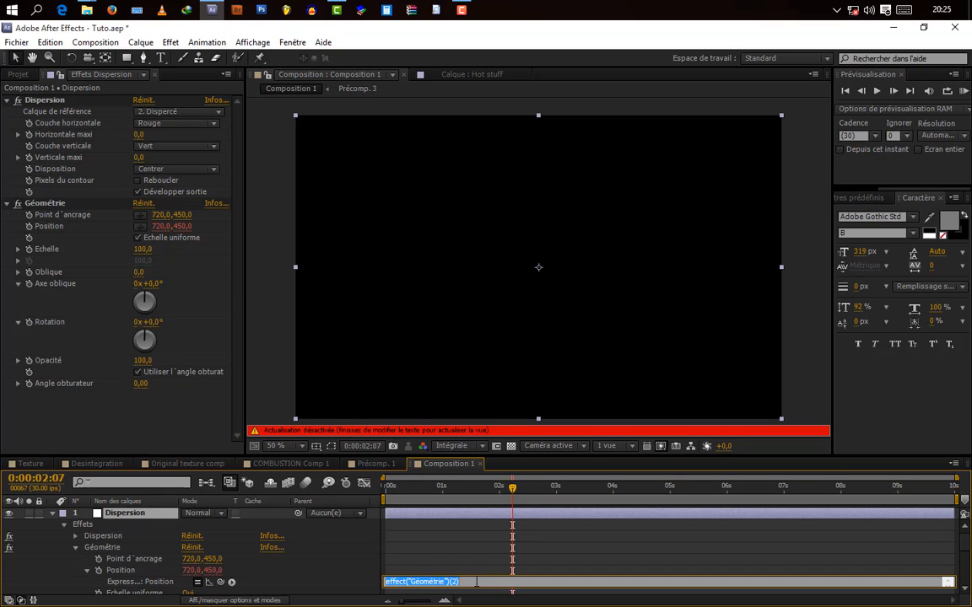
text(value-[)
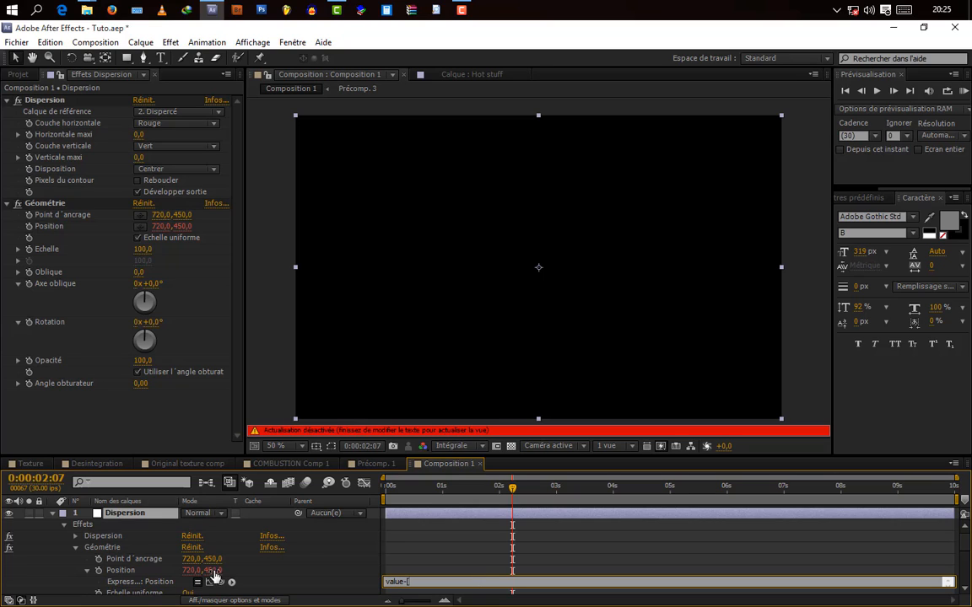
drag(220, 582, 83, 141)
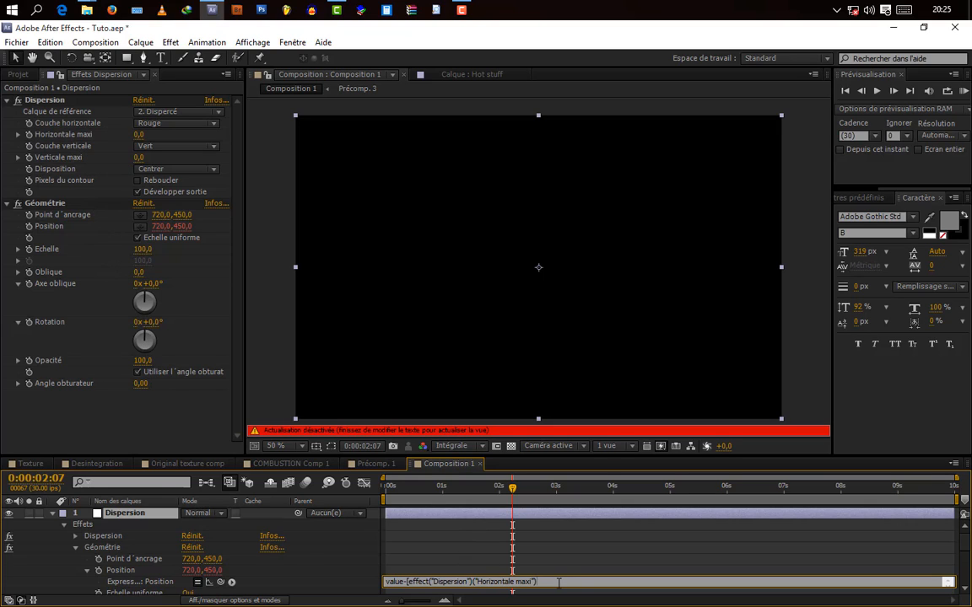
text(,)
drag(220, 582, 70, 159)
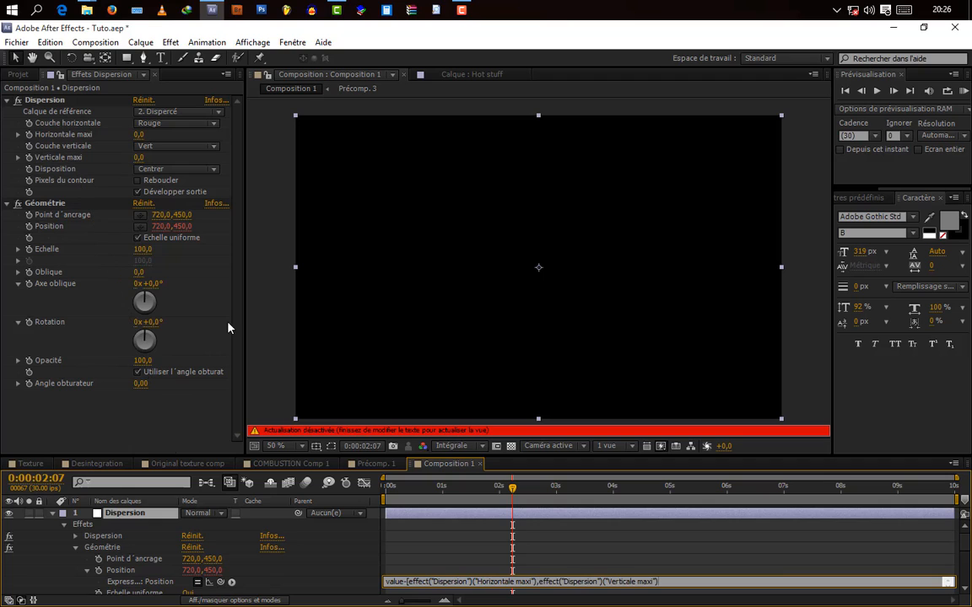
text(])
click(343, 560)
- Set the Dispersion effect's Verticale maxi to 140 and check the text's disintegration over time
drag(503, 490, 502, 500)
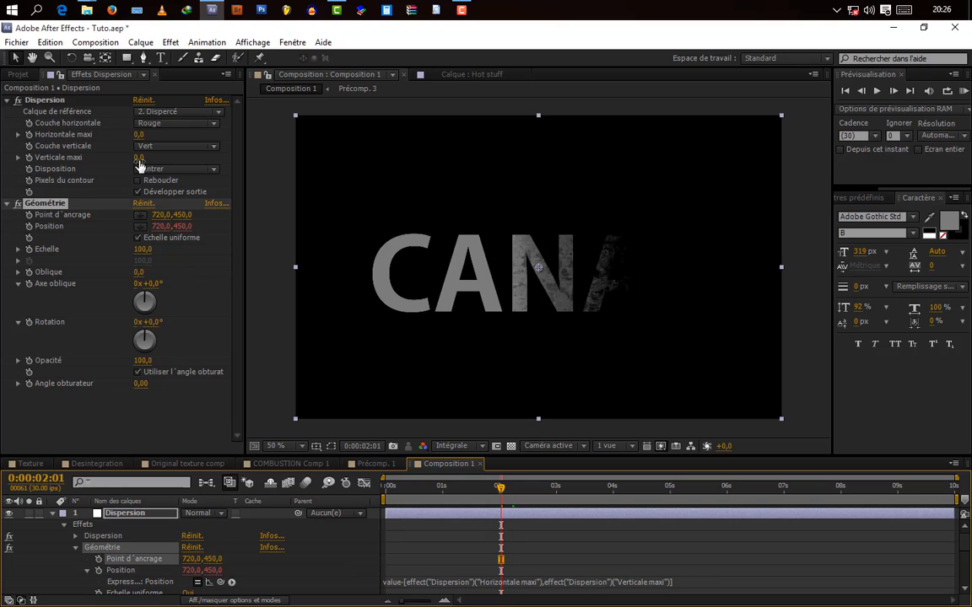
drag(139, 157, 506, 331)
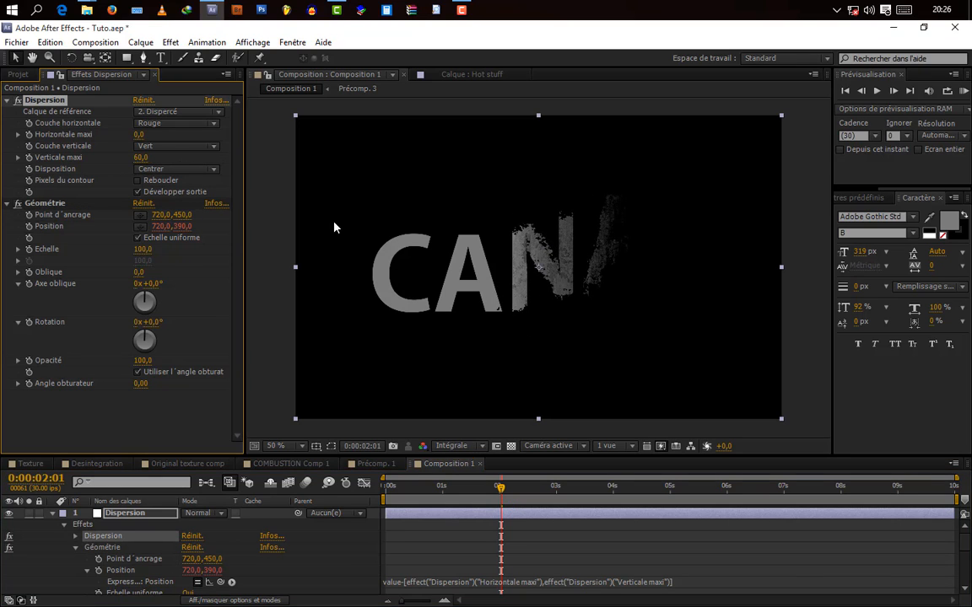
drag(139, 157, 200, 161)
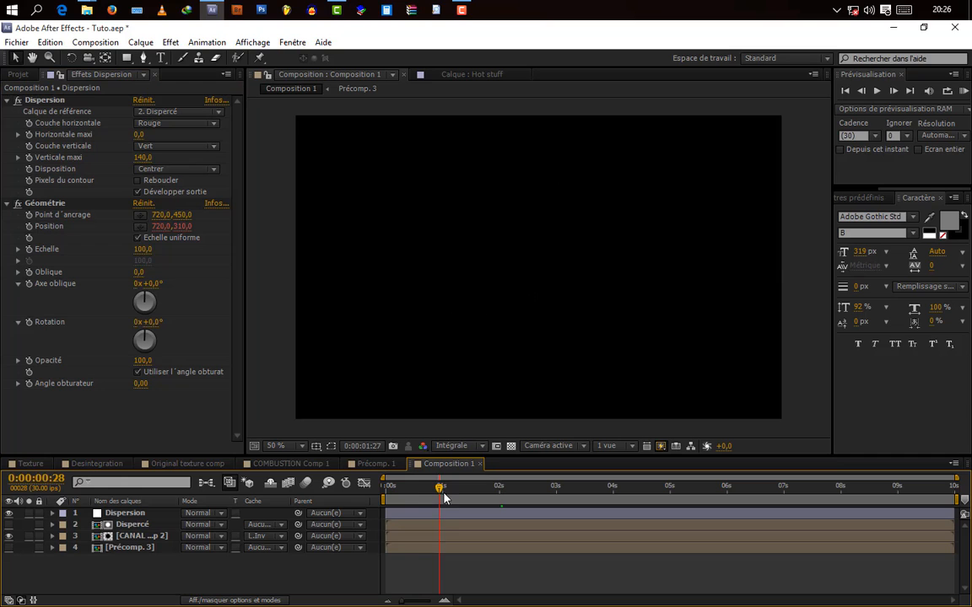
drag(444, 497, 487, 506)
- Open the source composition of the Dispercé layer and precompose its solid and two texture layers, transferring all attributes to the new composition
click(125, 525)
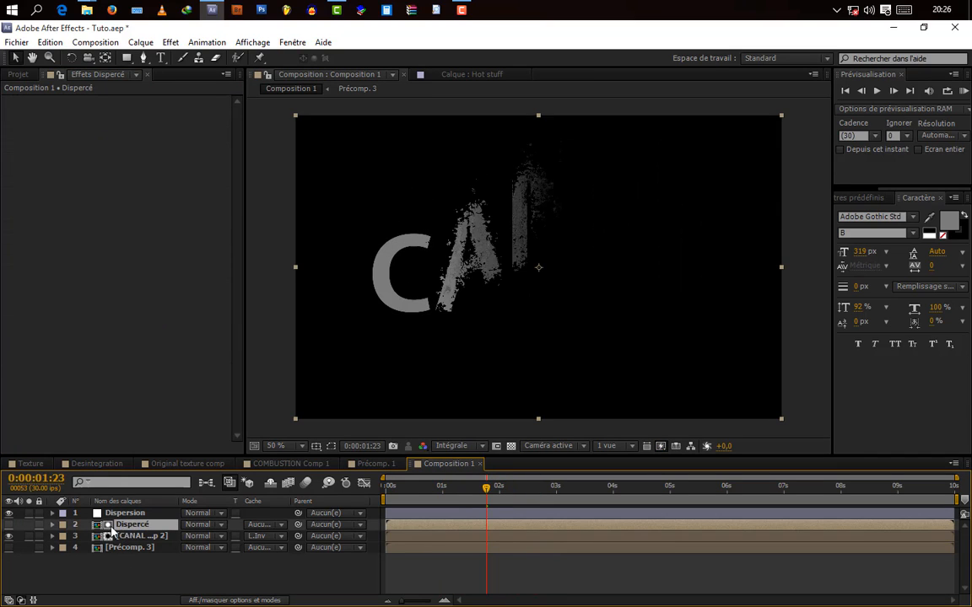
double_click(126, 524)
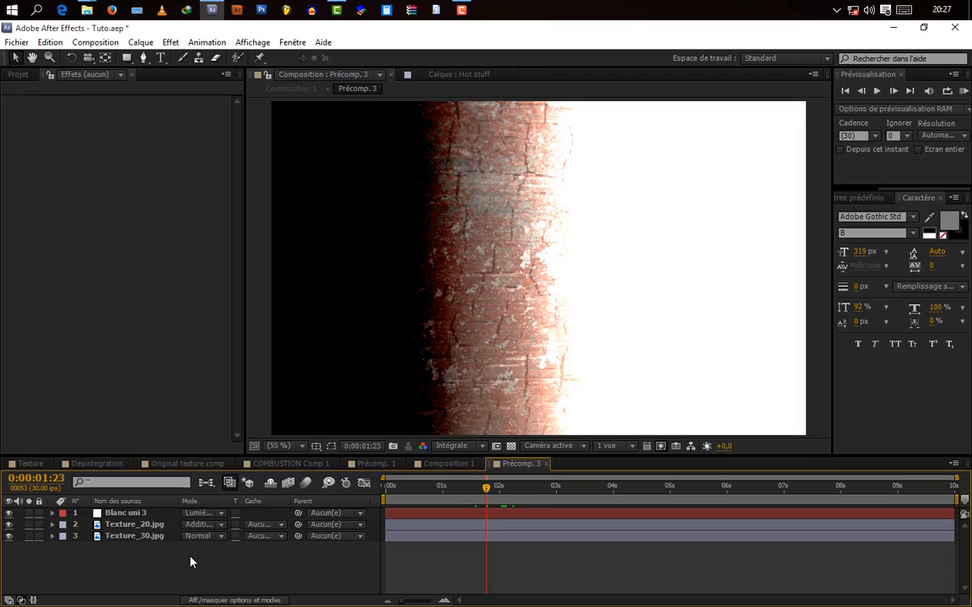
drag(187, 568, 111, 510)
click(140, 42)
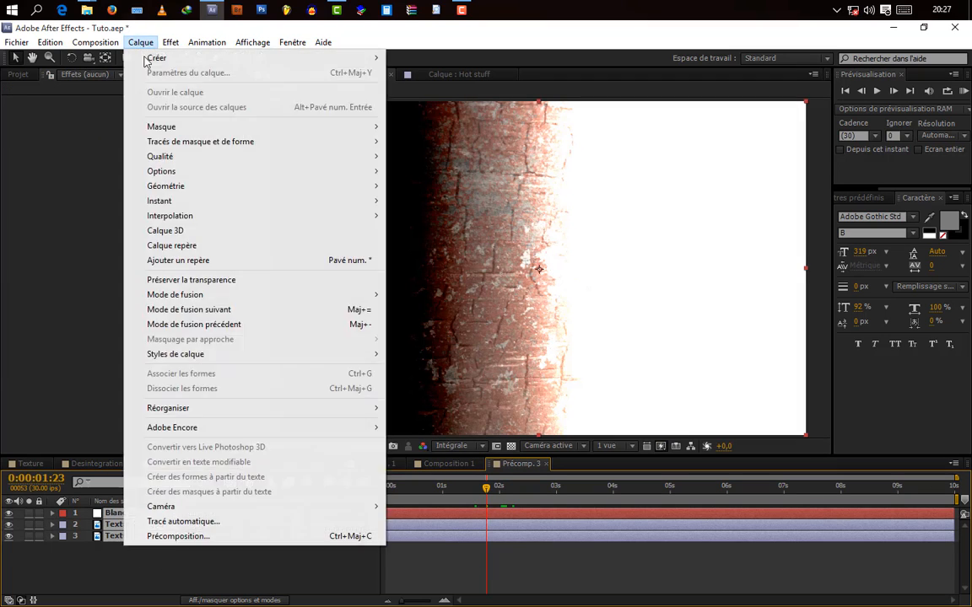
click(161, 534)
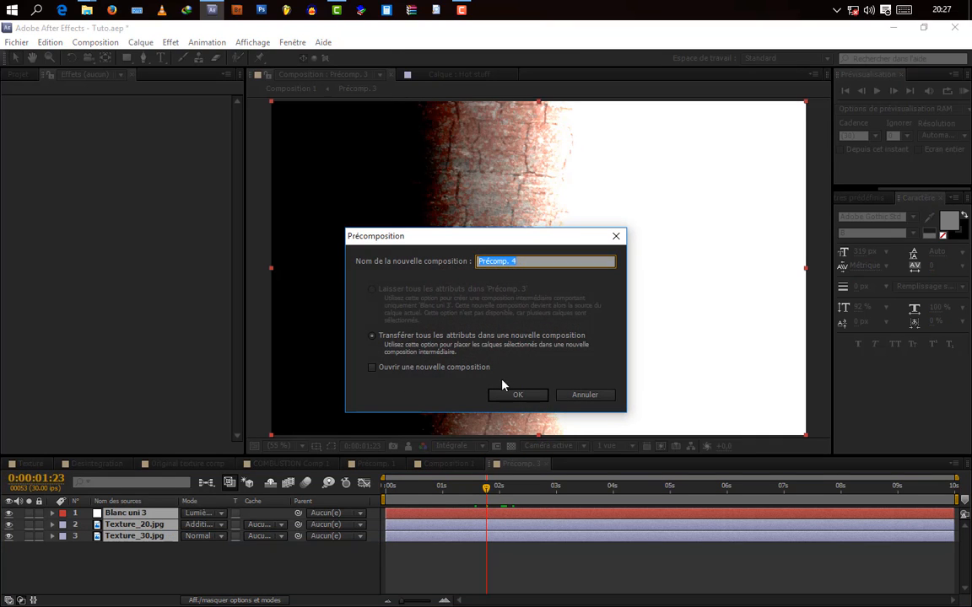
click(517, 394)
click(145, 520)
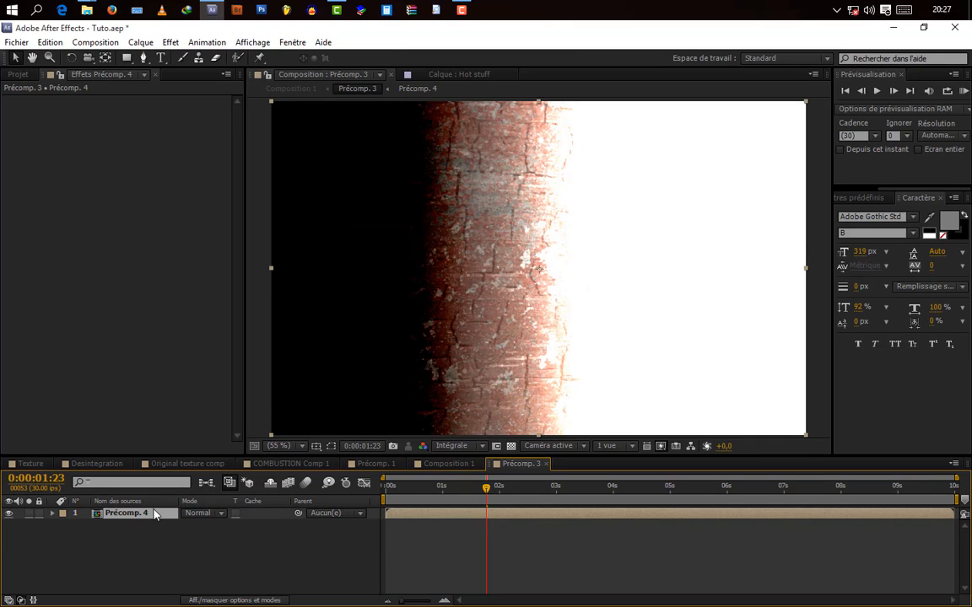
click(170, 42)
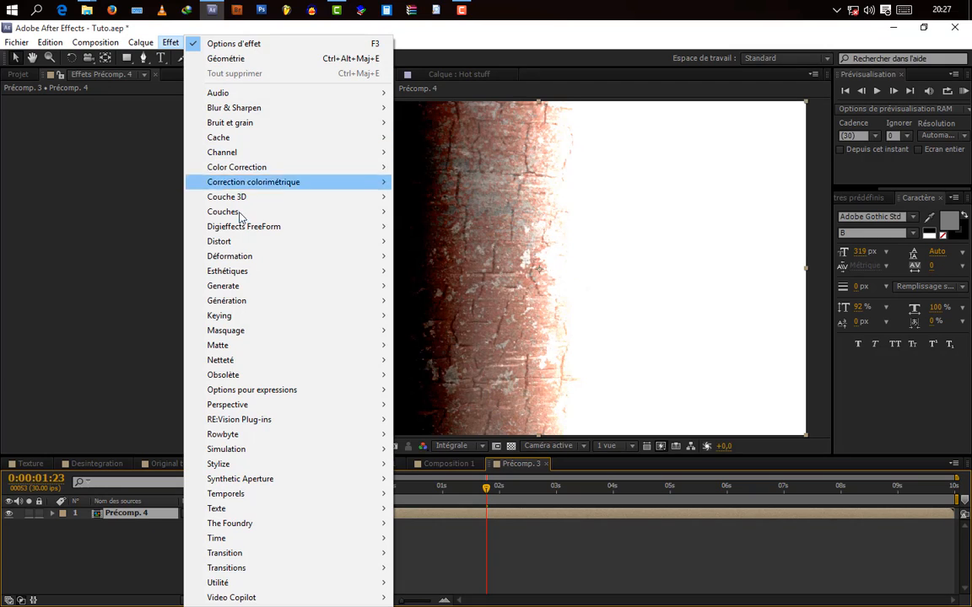
mouse_move(236, 255)
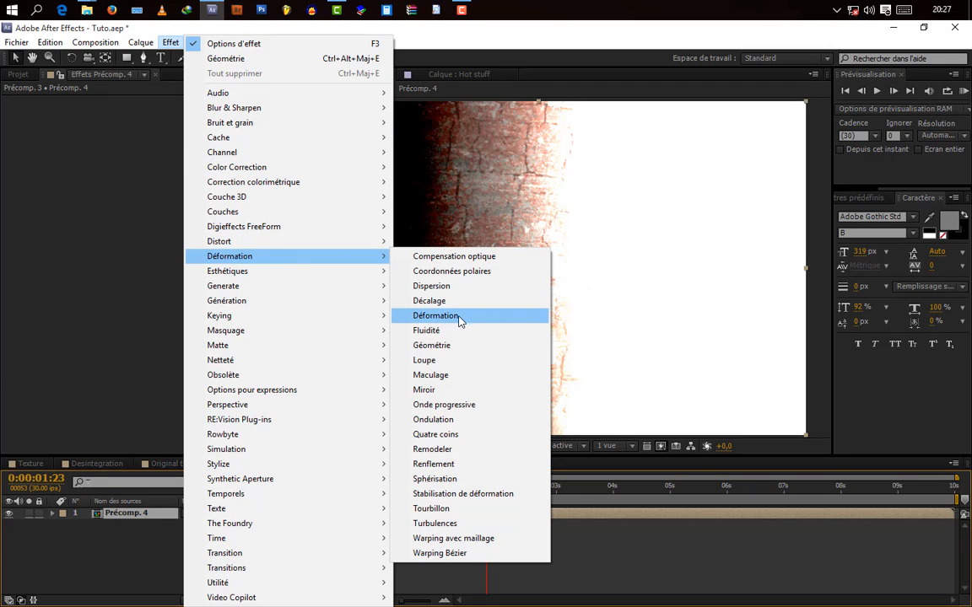
click(435, 510)
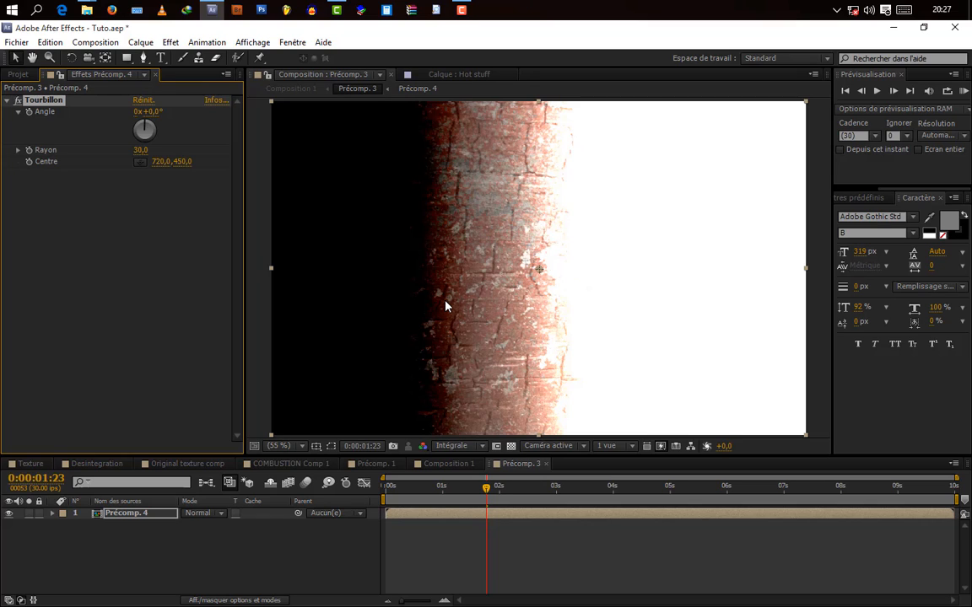
click(448, 463)
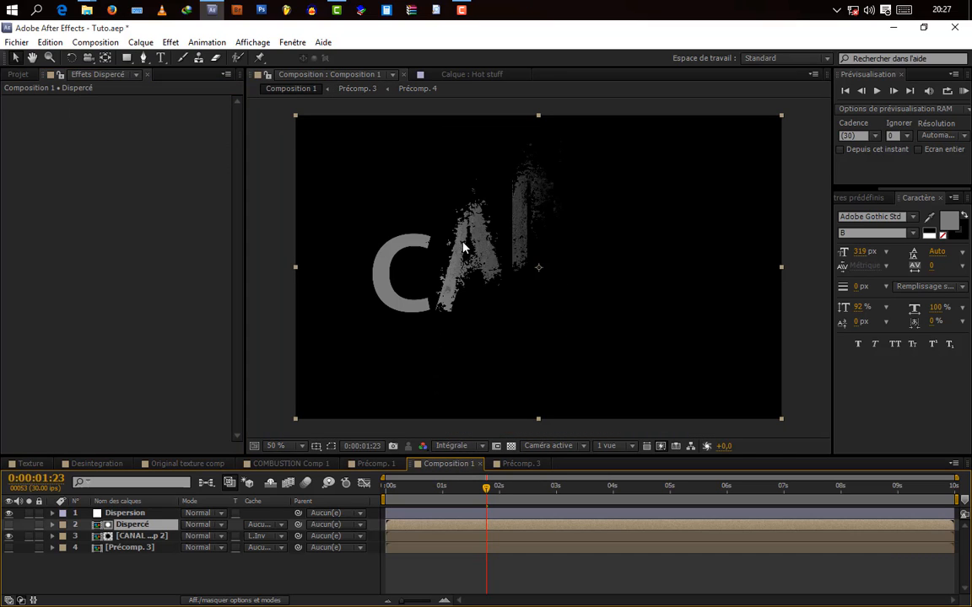
click(516, 464)
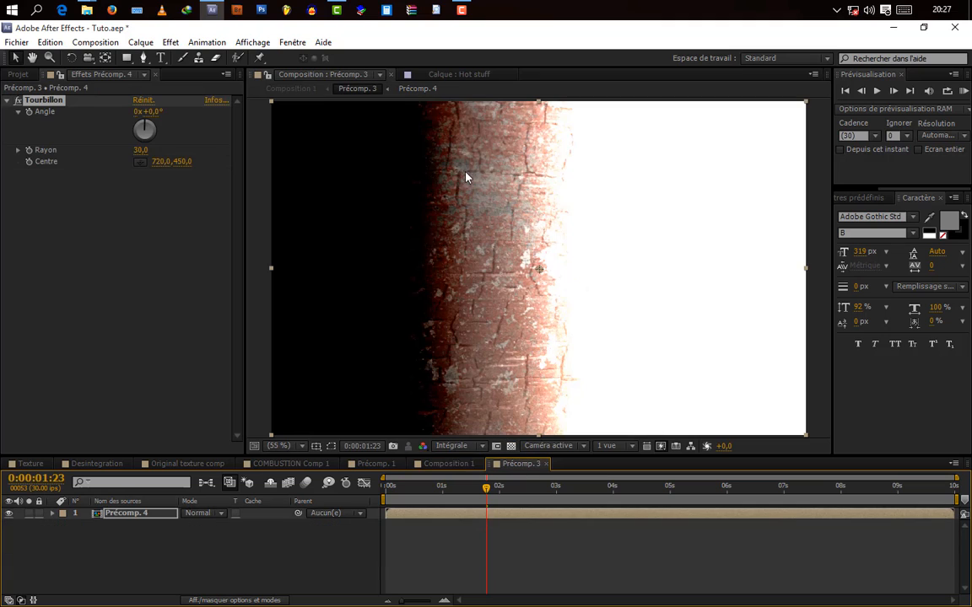
click(42, 99)
key(Delete)
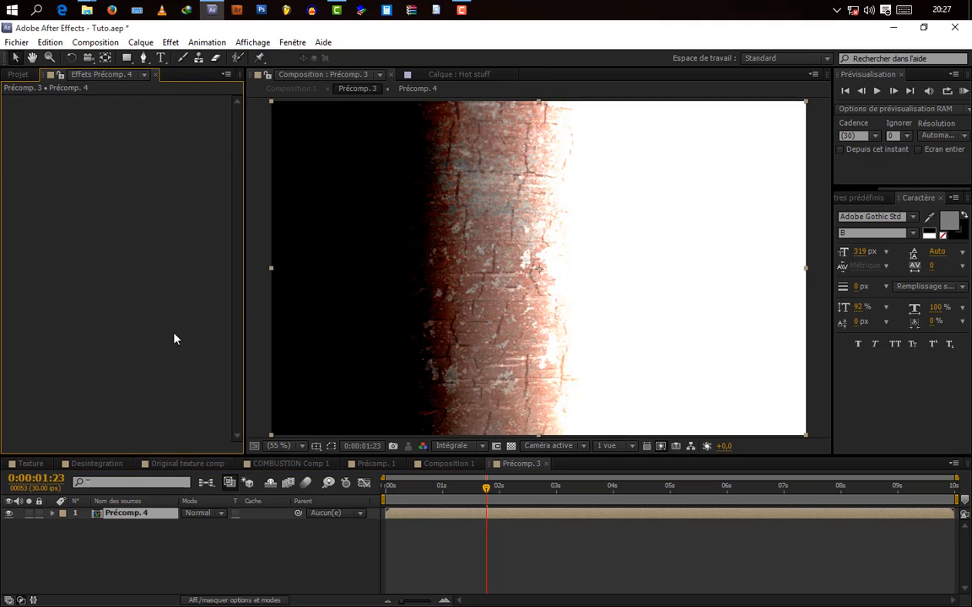
- Apply the Turbulences effect to the Précomp. 4 layer and set its Taille to 450
click(171, 42)
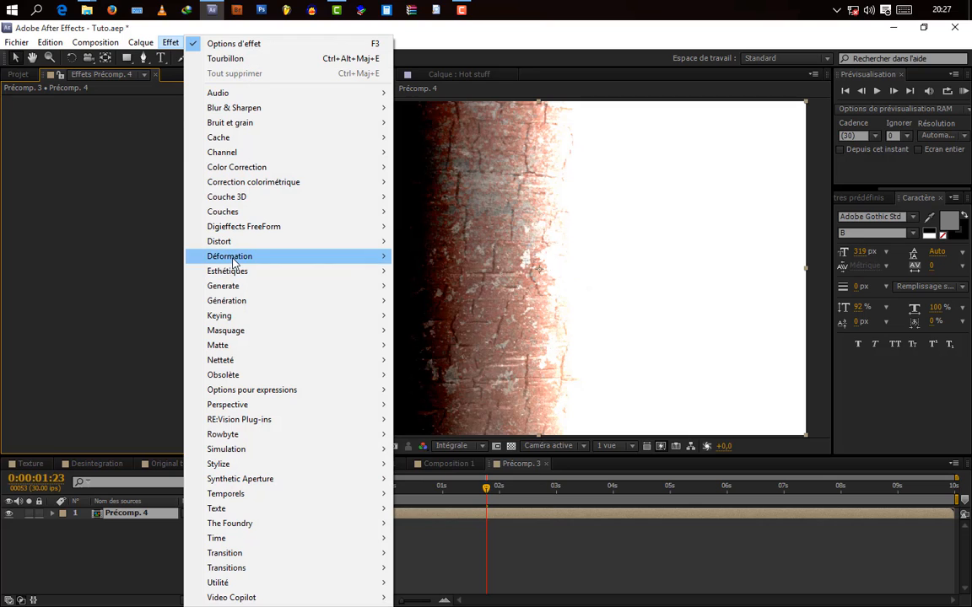
mouse_move(232, 256)
click(434, 524)
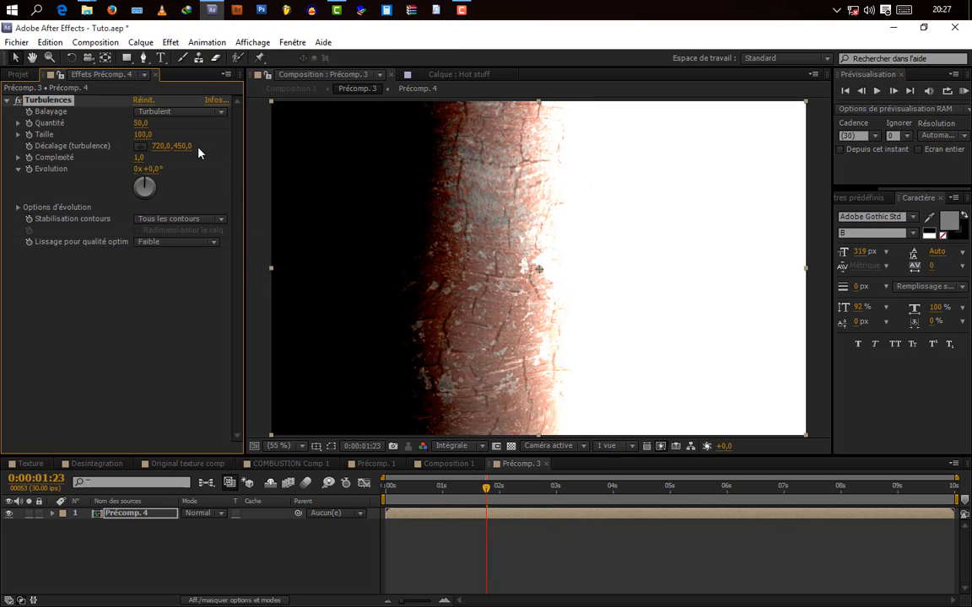
drag(140, 141, 336, 134)
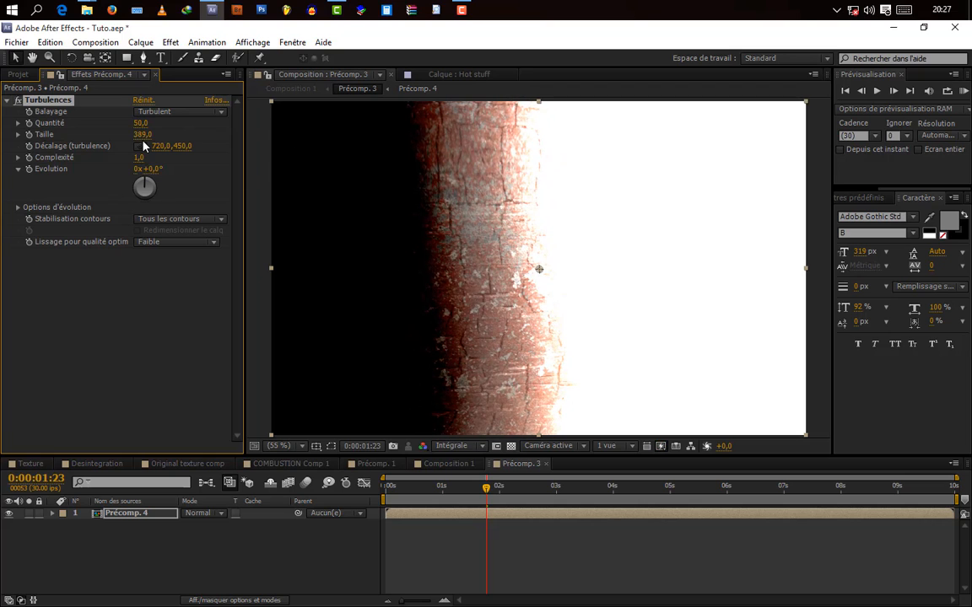
drag(137, 134, 179, 134)
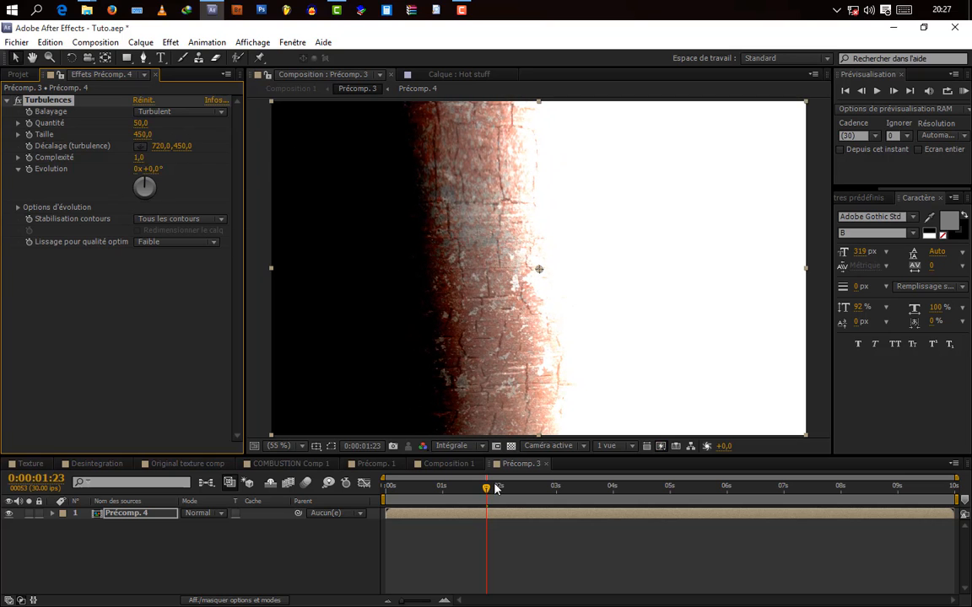
mouse_move(490, 489)
mouse_down()
mouse_move(509, 493)
mouse_move(486, 494)
mouse_up()
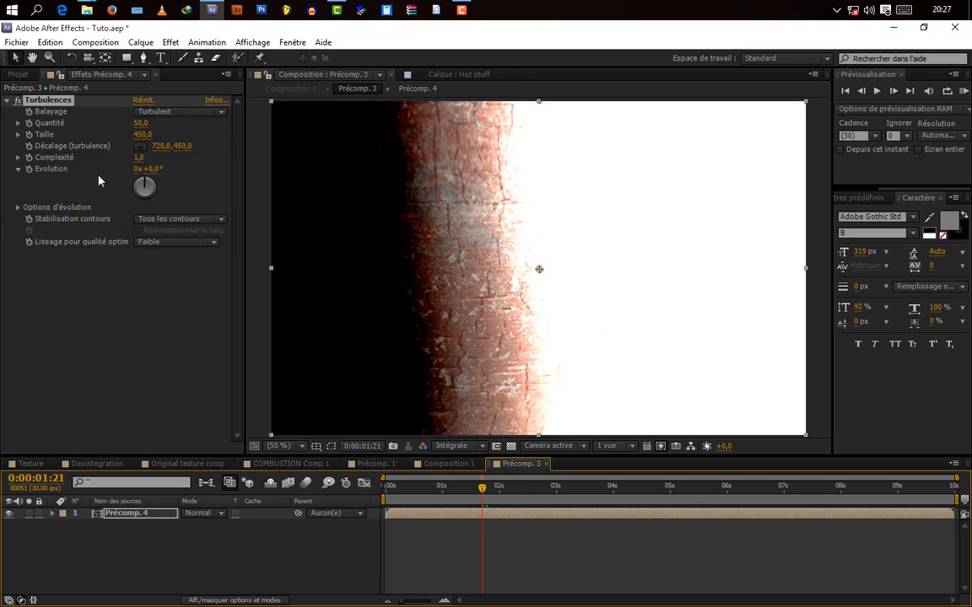
- Animate the Evolution of the Turbulences effect with the expression time*230 and scrub the texture transition
alt+click(29, 170)
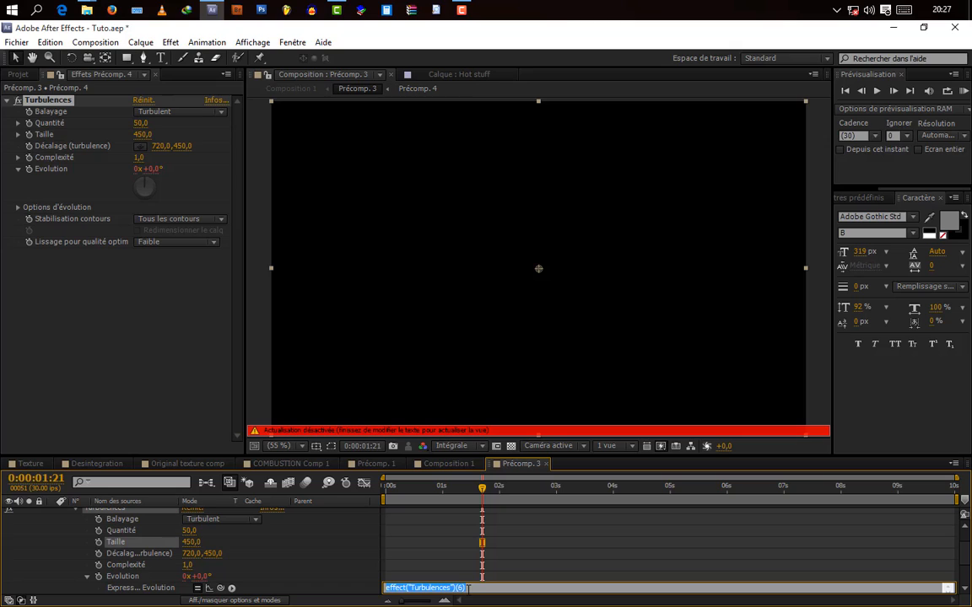
text(time*230)
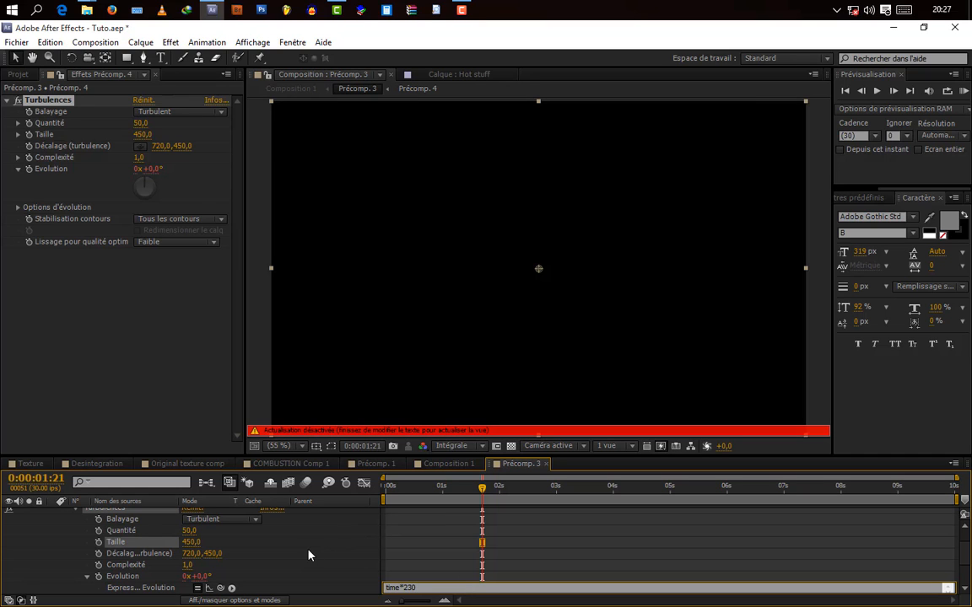
click(536, 528)
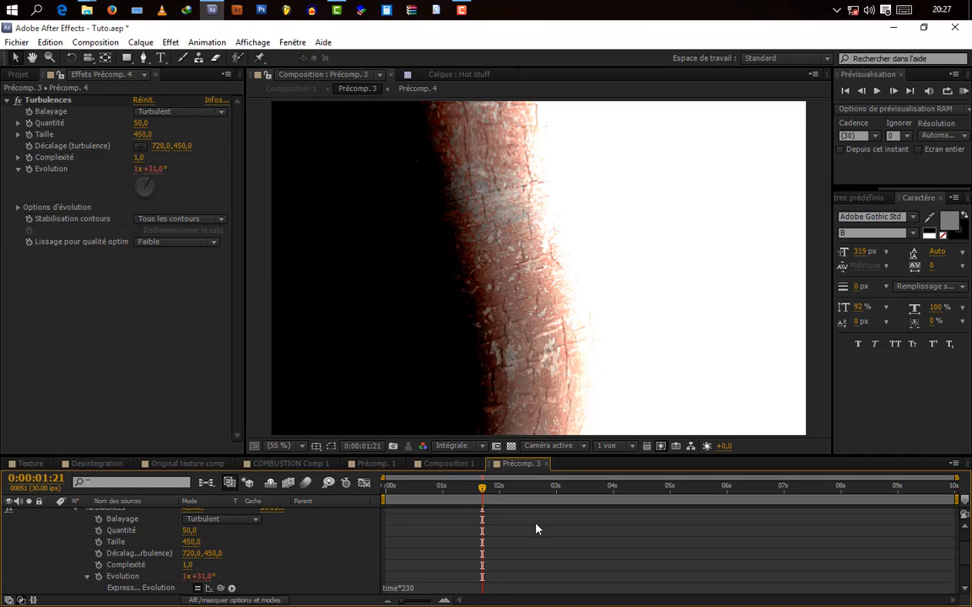
drag(481, 498, 436, 500)
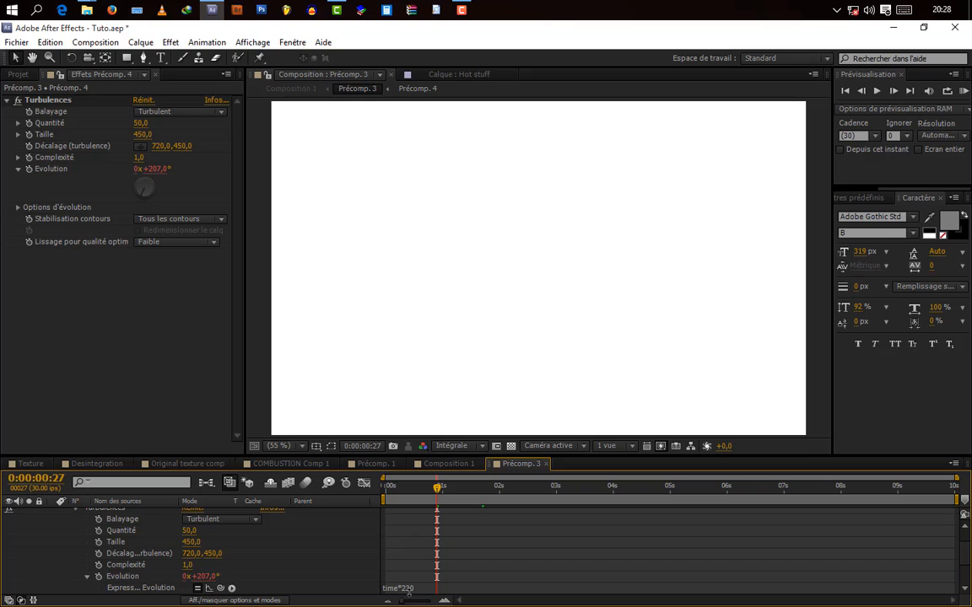
drag(436, 488, 496, 506)
- Return to Composition 1, duplicate the Dispercé layer and rename the copy as Flou
click(448, 464)
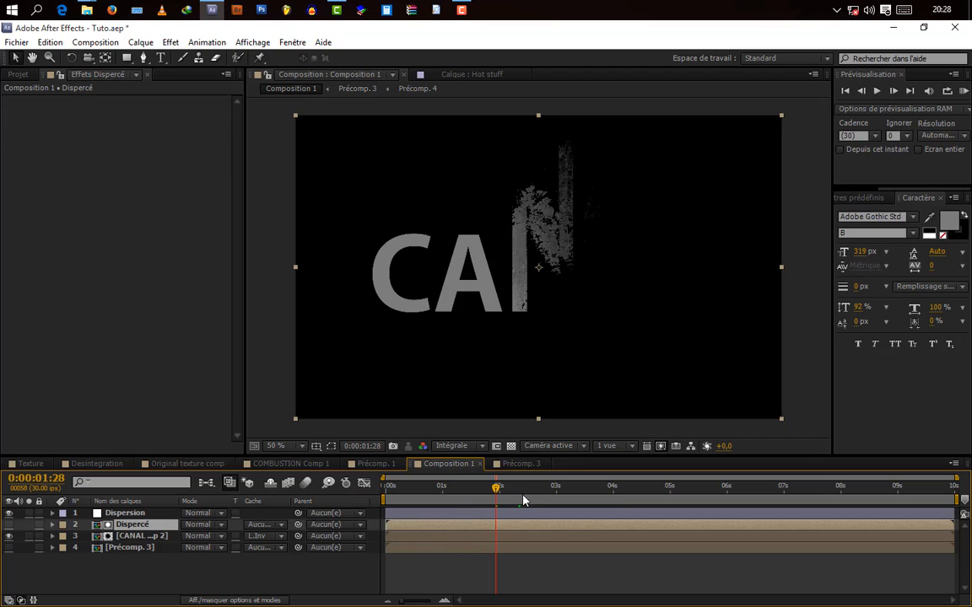
mouse_move(497, 488)
mouse_down()
mouse_move(515, 489)
mouse_move(507, 489)
mouse_up()
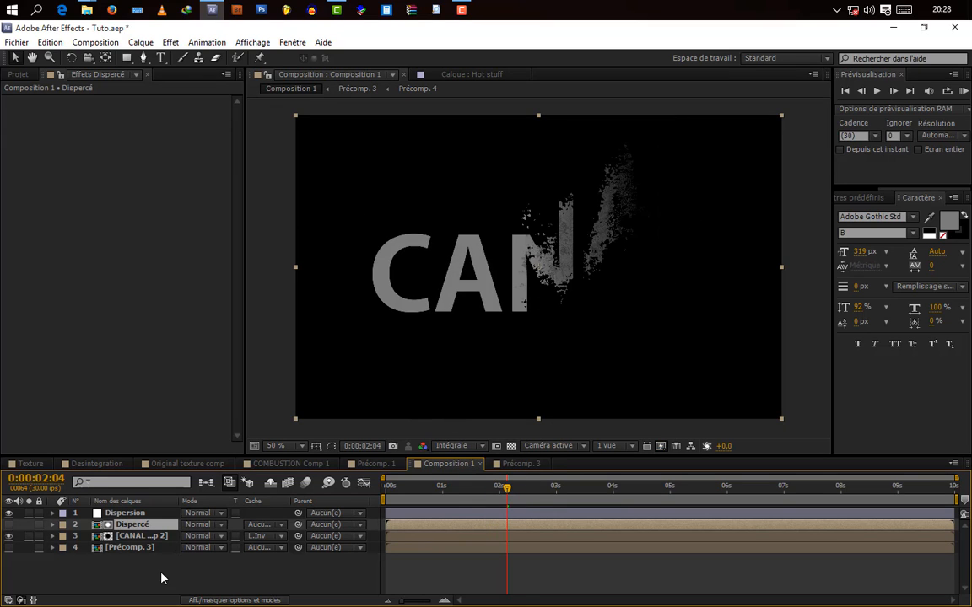
key(ctrl+d)
right_click(131, 529)
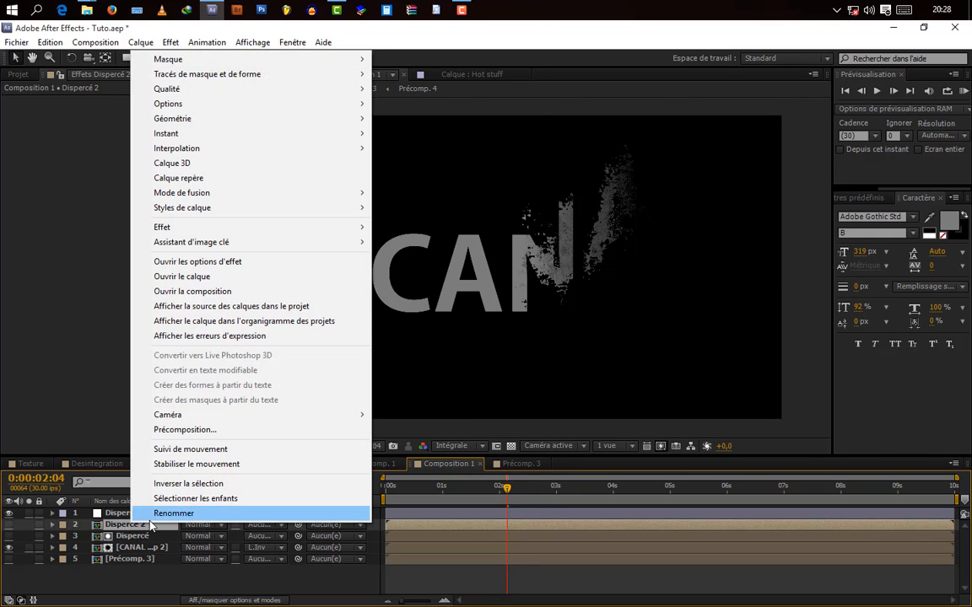
click(161, 574)
text(F)
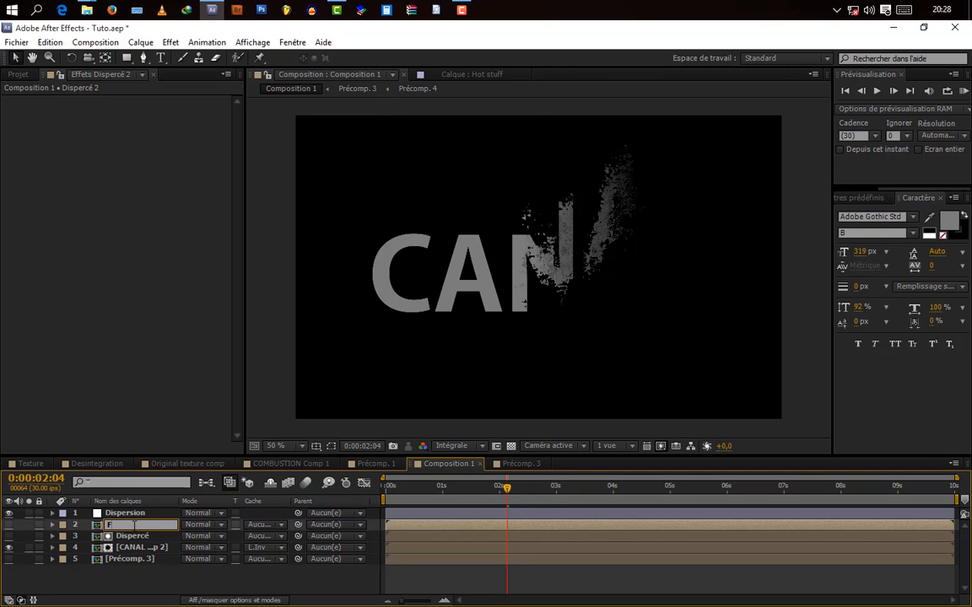
text(lou)
key(Return)
- Create a new adjustment layer above the Dispersion layer in Composition 1 and name it Flou
click(140, 42)
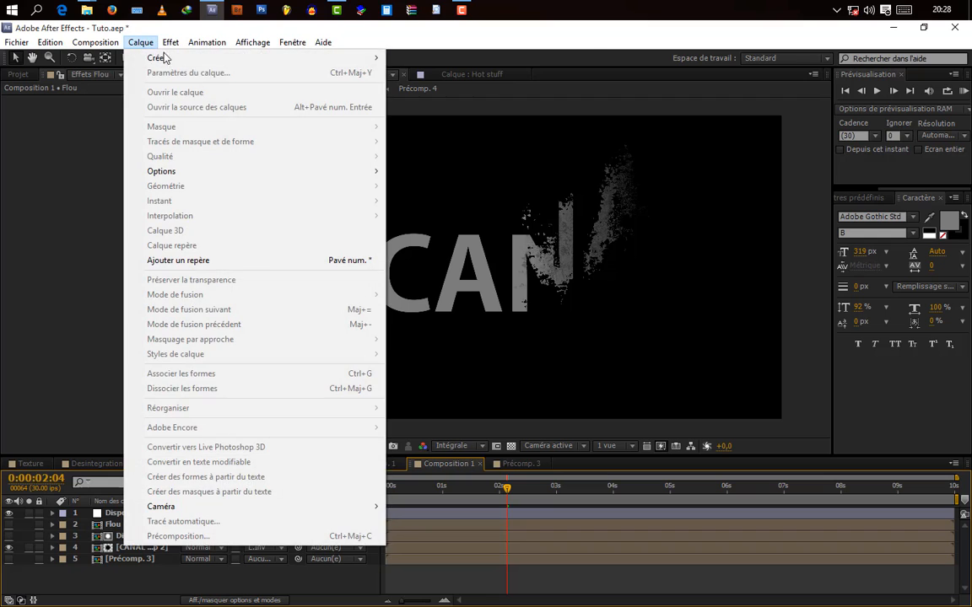
mouse_move(253, 58)
click(440, 147)
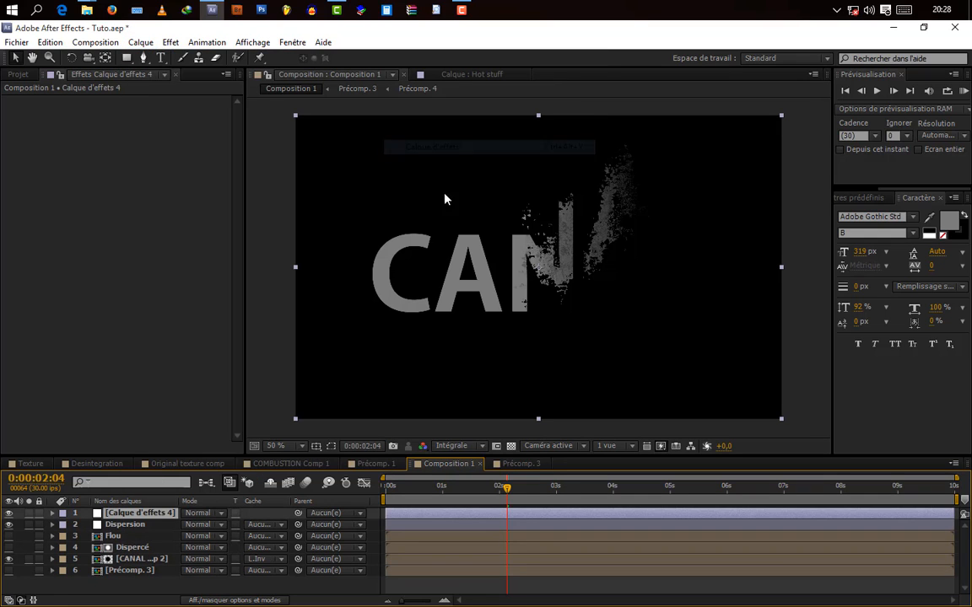
right_click(152, 516)
click(176, 501)
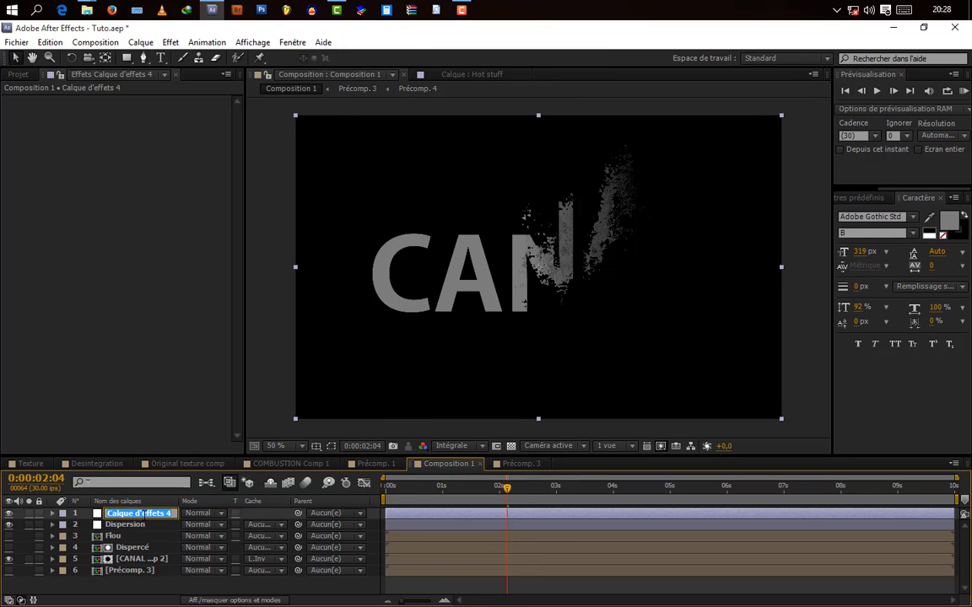
text(Flou)
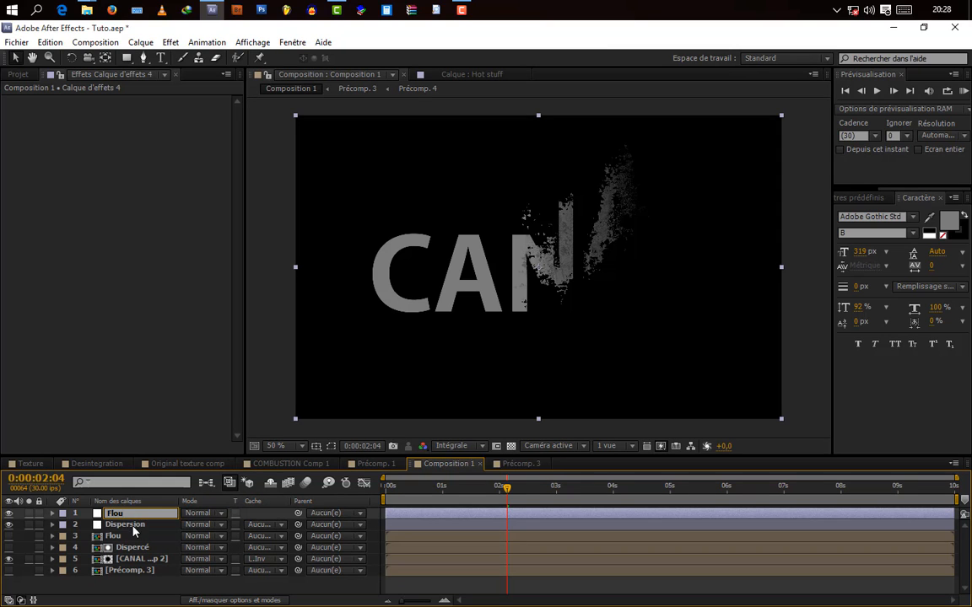
- Rename the duplicated texture layer as Flou comp and move it directly beneath the Flou adjustment layer
click(133, 527)
right_click(119, 537)
click(162, 526)
click(143, 537)
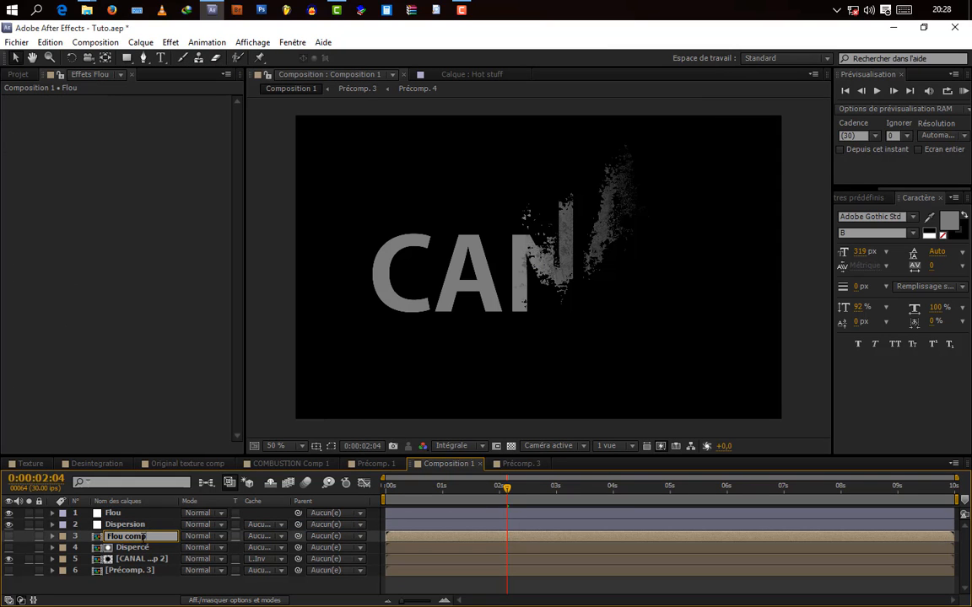
text(comp)
key(Return)
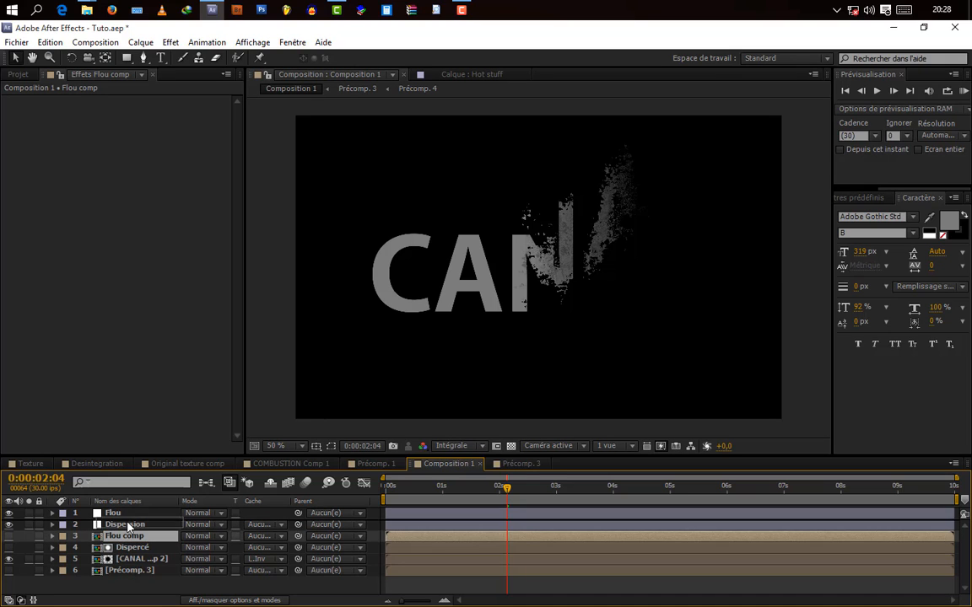
drag(128, 527, 118, 519)
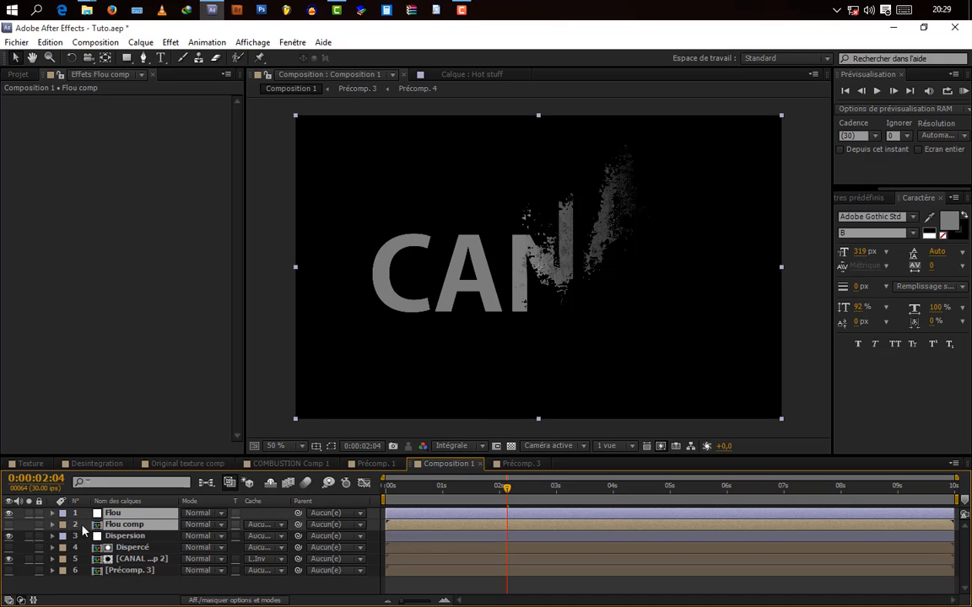
- Label the Flou and Flou comp layers Bleu, and the Dispersion and Dispercé layers Rouge
click(62, 524)
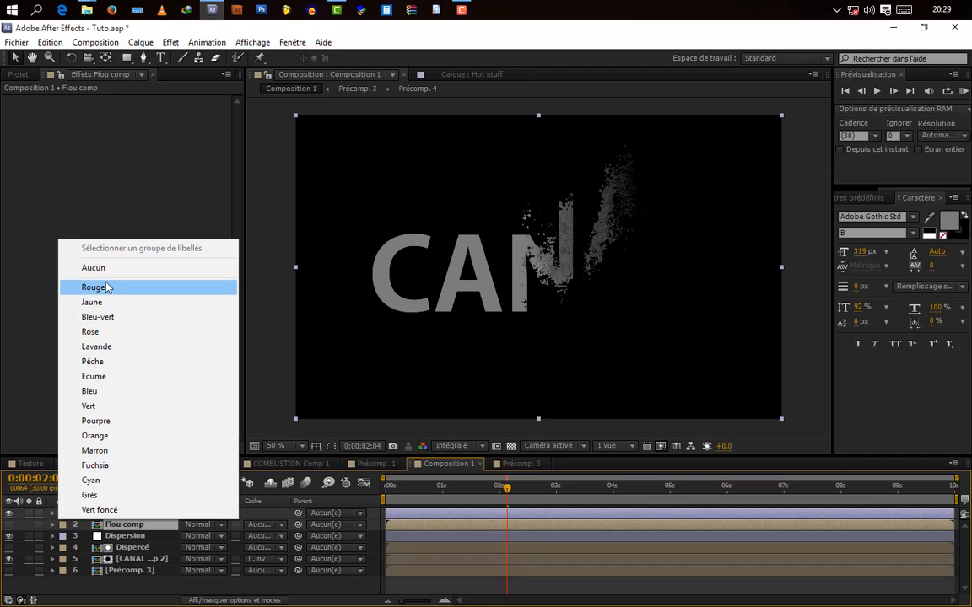
click(100, 391)
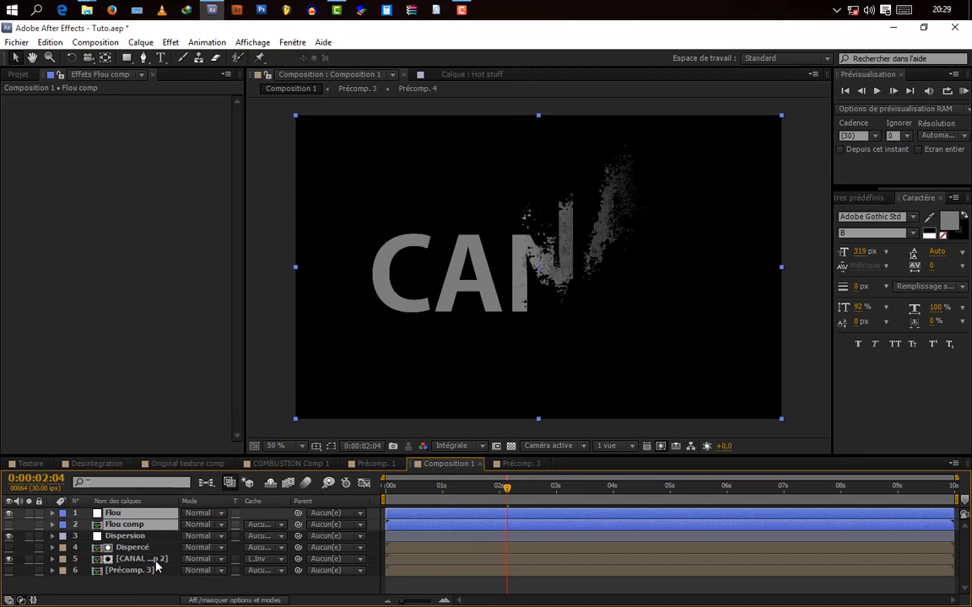
click(131, 536)
click(118, 548)
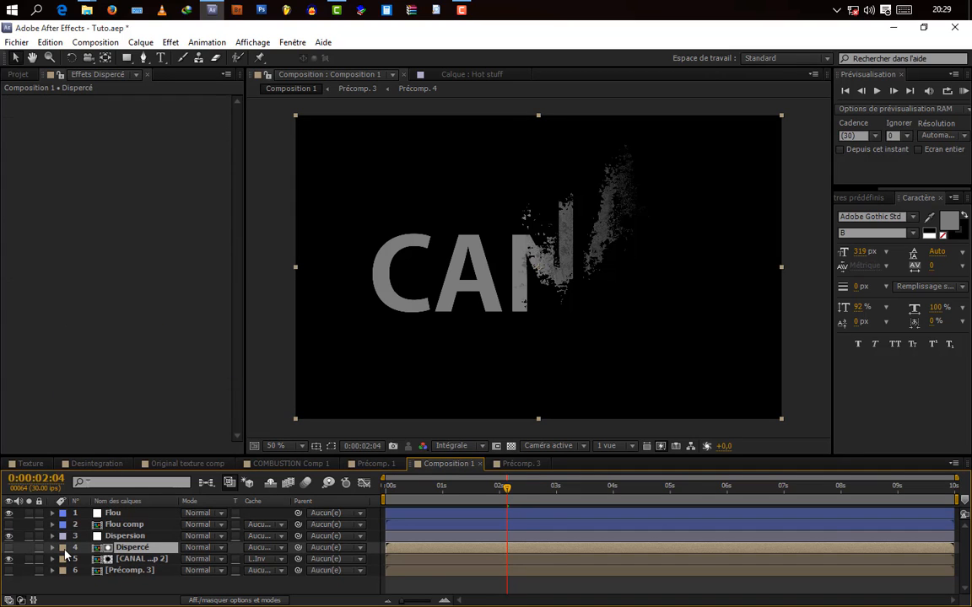
ctrl+click(118, 536)
click(62, 536)
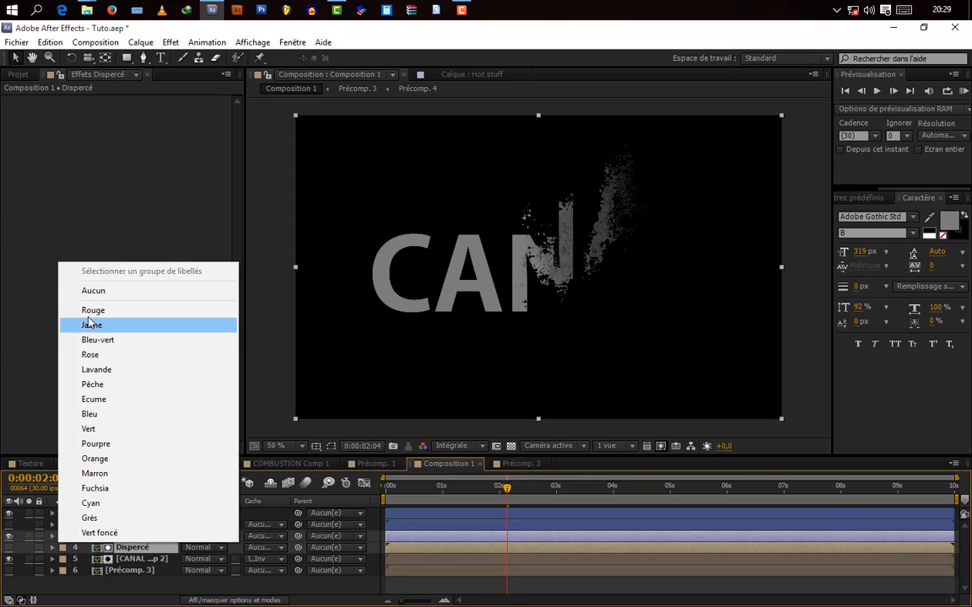
click(92, 310)
- Apply the Flou composite effect to the Flou adjustment layer, using Flou comp as its blur source layer
click(112, 513)
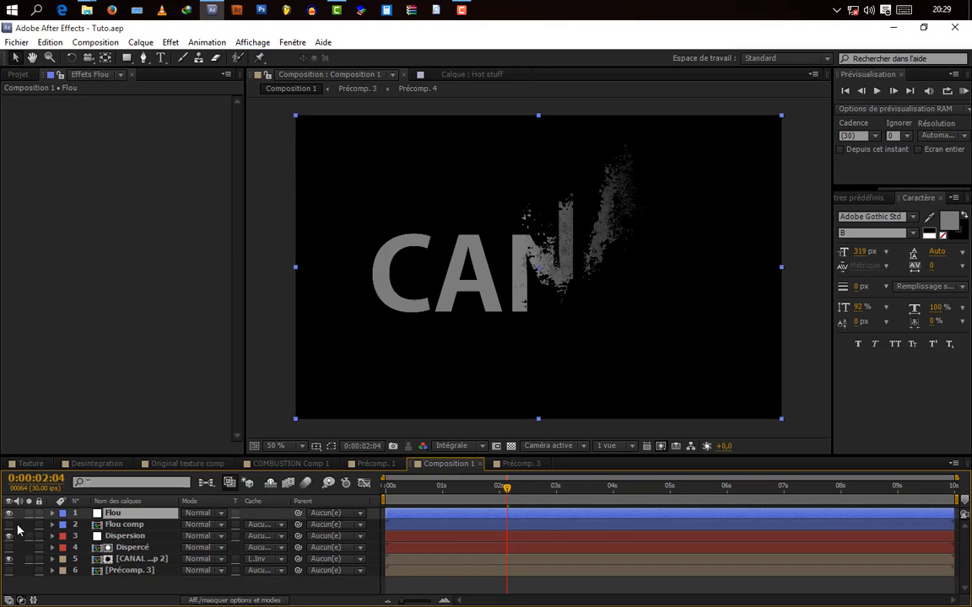
click(171, 43)
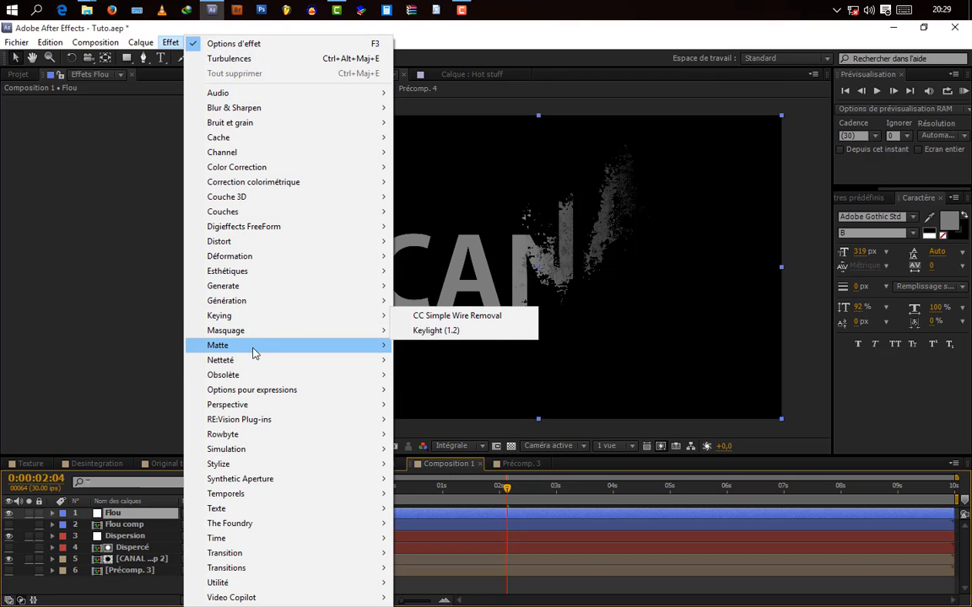
mouse_move(243, 362)
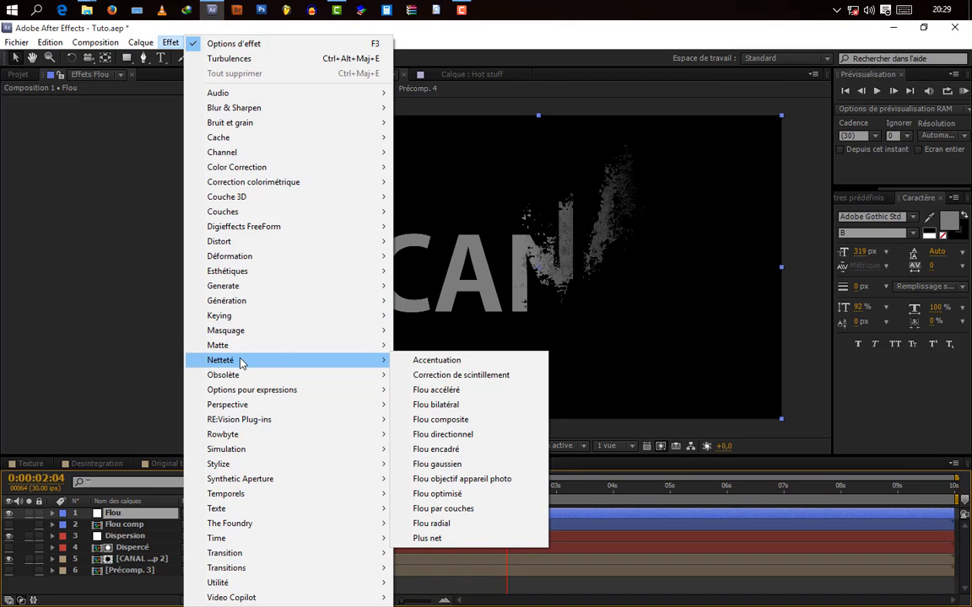
click(453, 420)
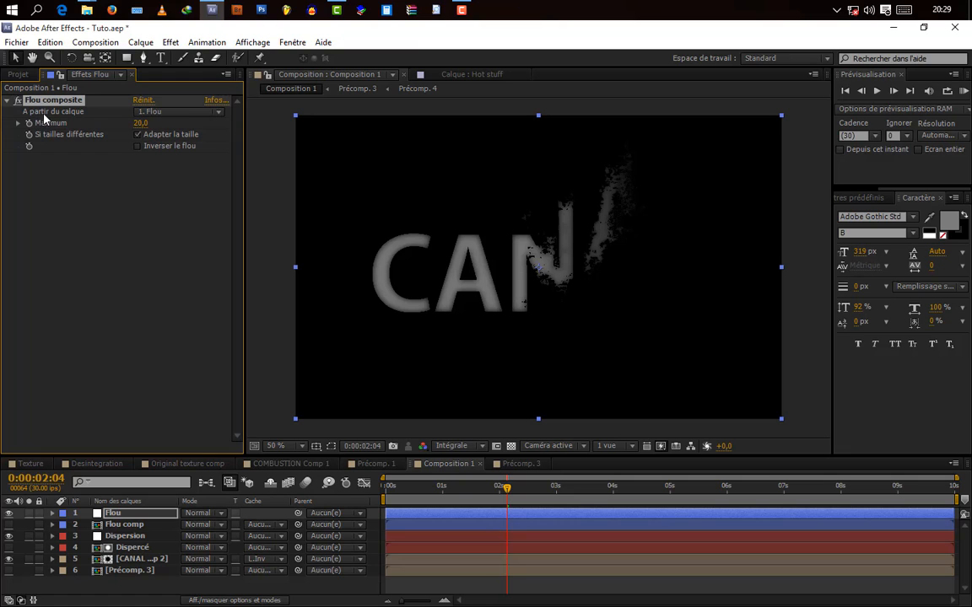
click(164, 111)
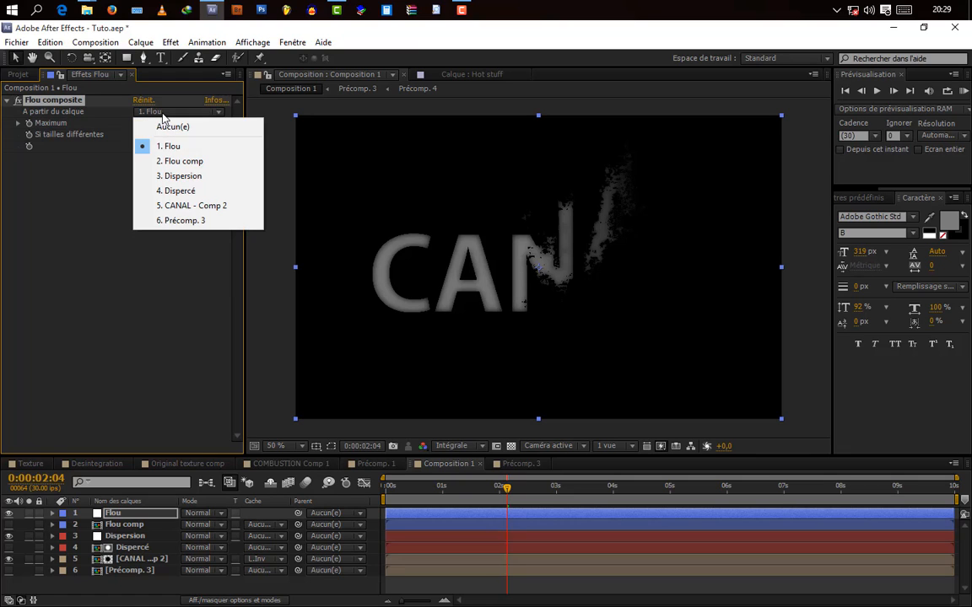
click(194, 162)
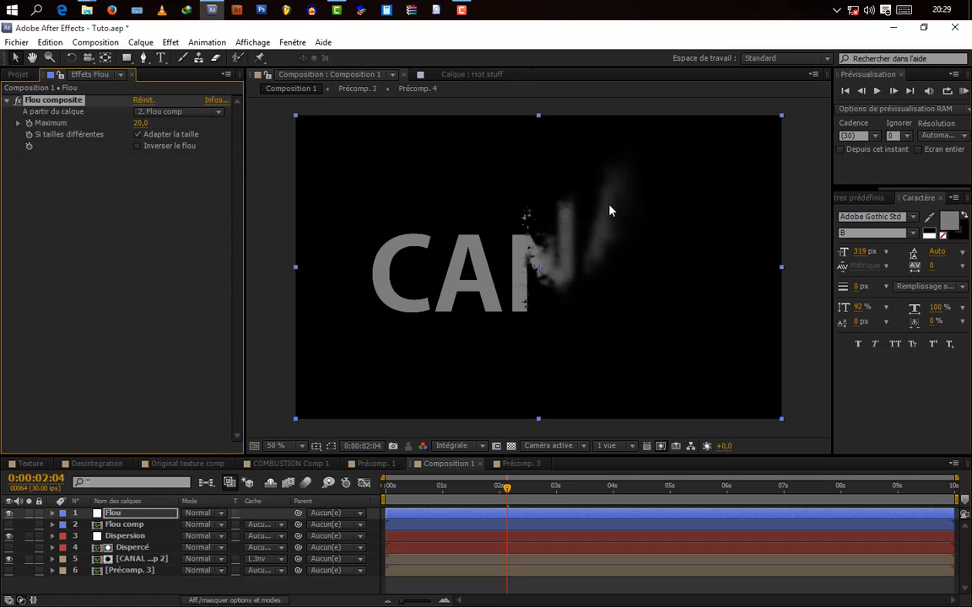
- Preview the blur at 0:00:02:10 and shift the Flou comp layer slightly earlier in the timeline
drag(498, 487, 518, 503)
click(148, 525)
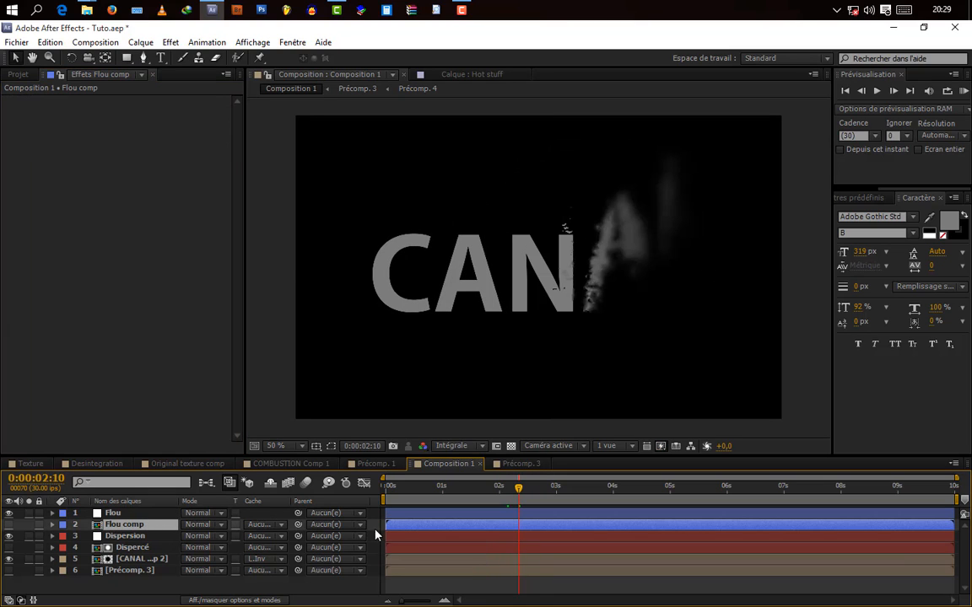
drag(401, 531, 396, 529)
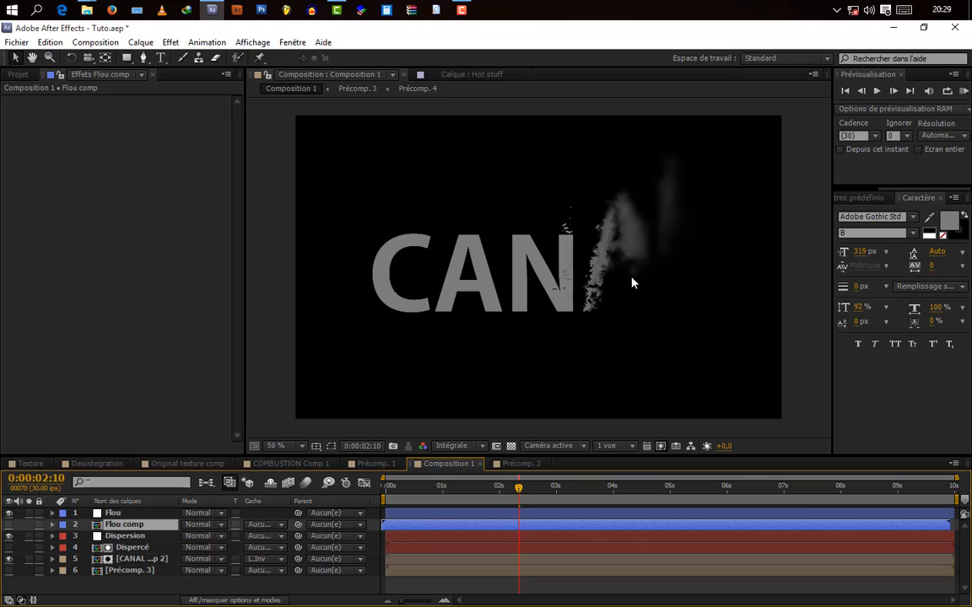
click(53, 525)
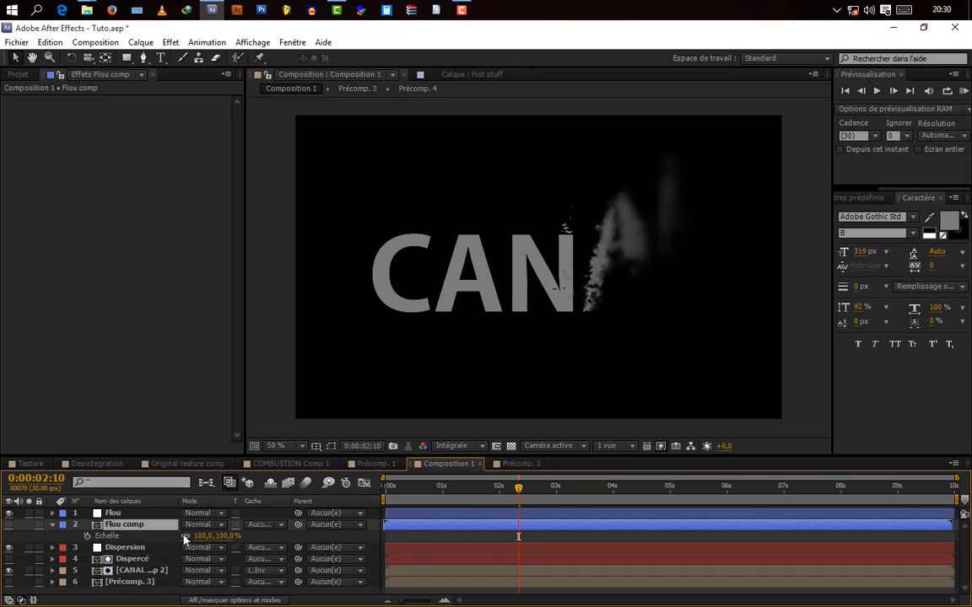
click(53, 525)
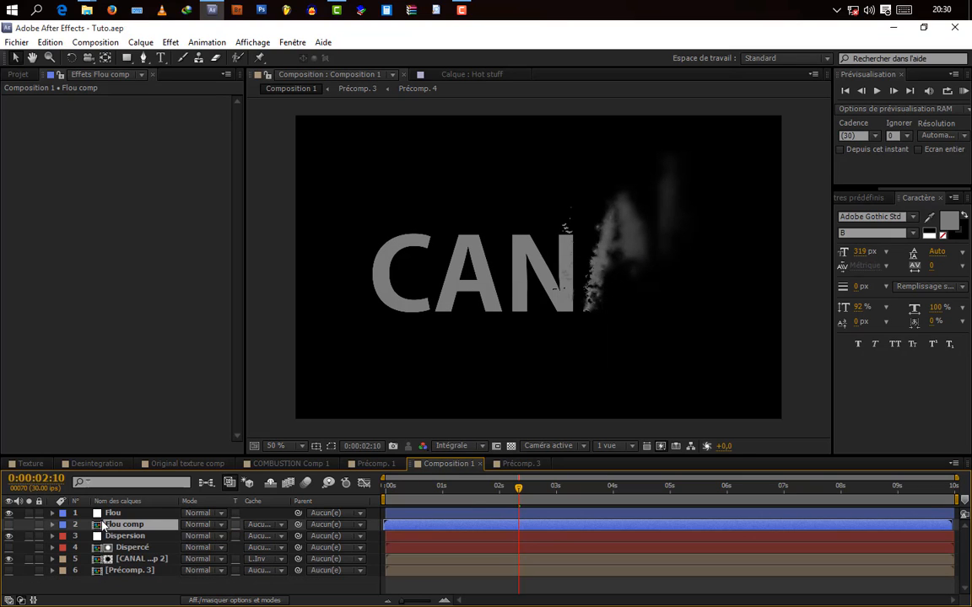
click(659, 249)
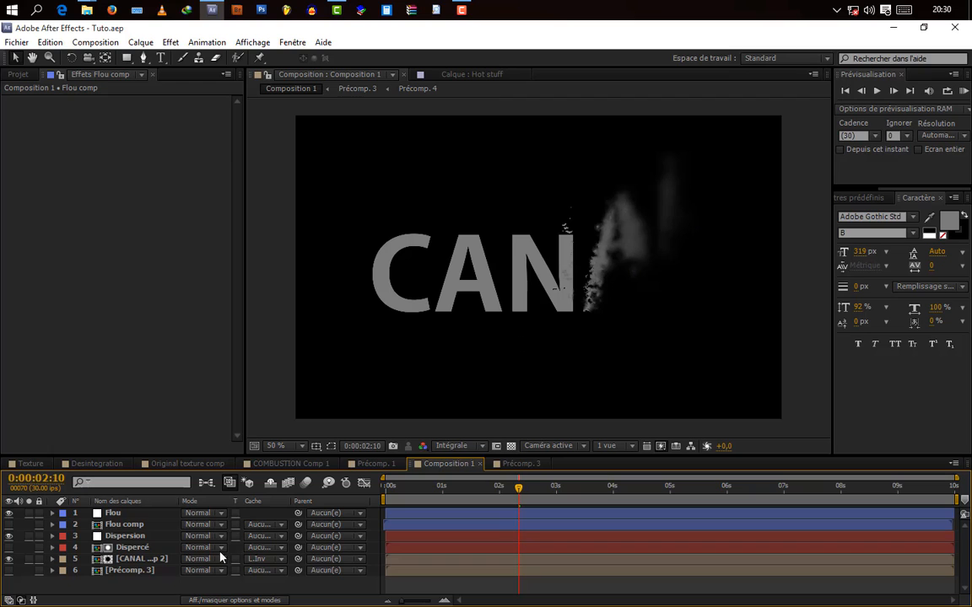
- Duplicate the Flou and Flou comp layers, stack both copies above the originals and label them Jaune
click(122, 525)
shift+click(112, 513)
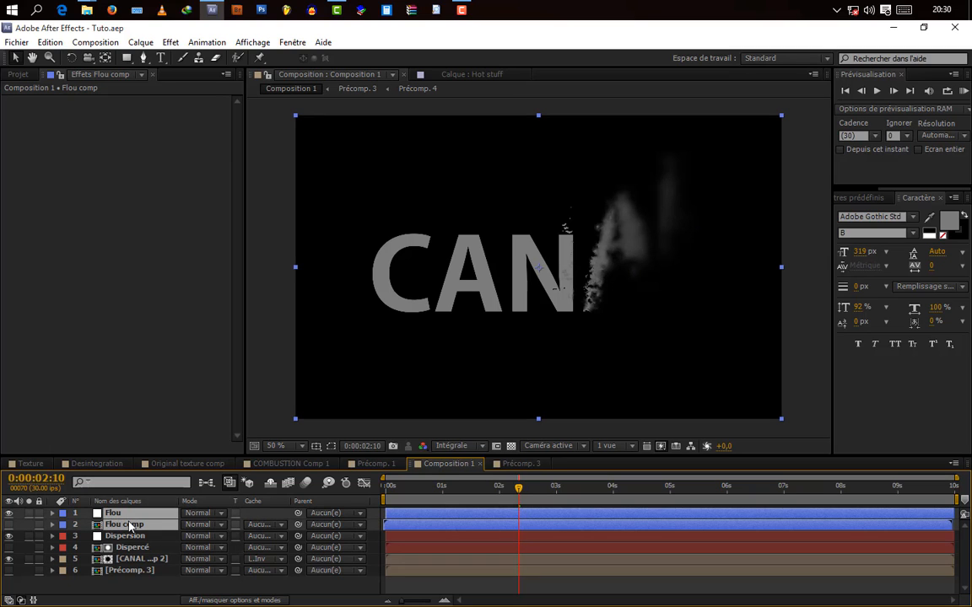
key(ctrl+d)
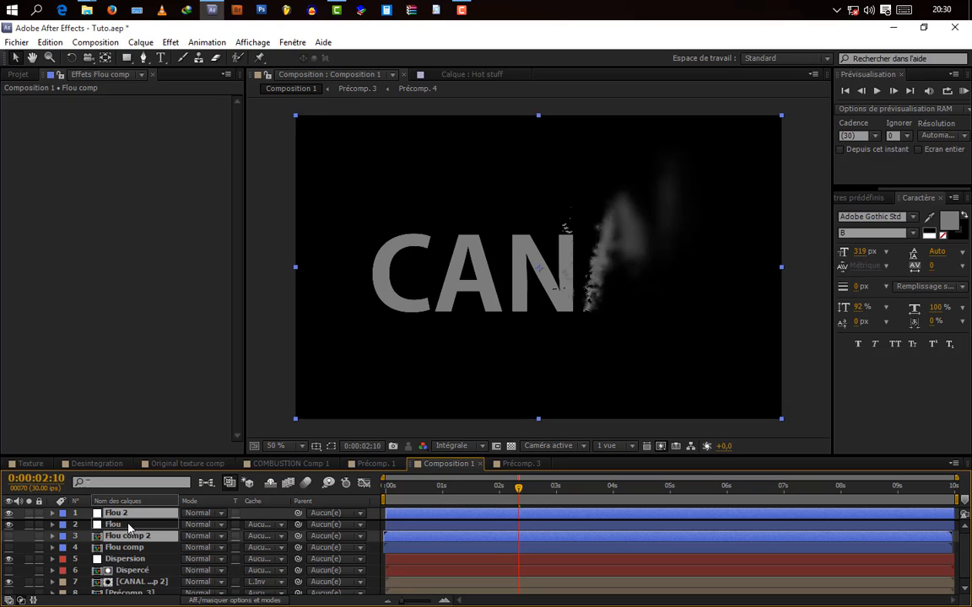
drag(128, 524, 127, 524)
click(63, 513)
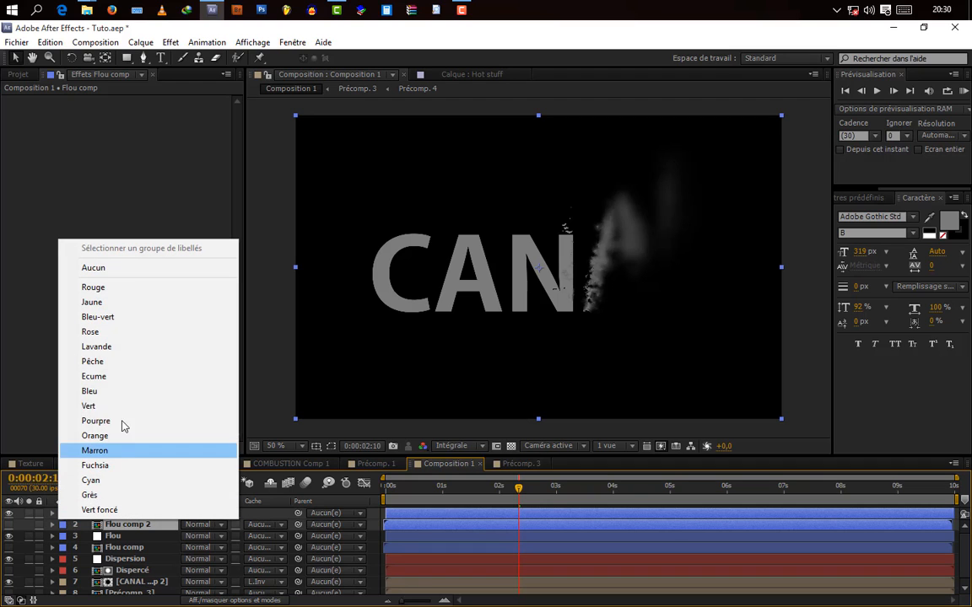
click(108, 302)
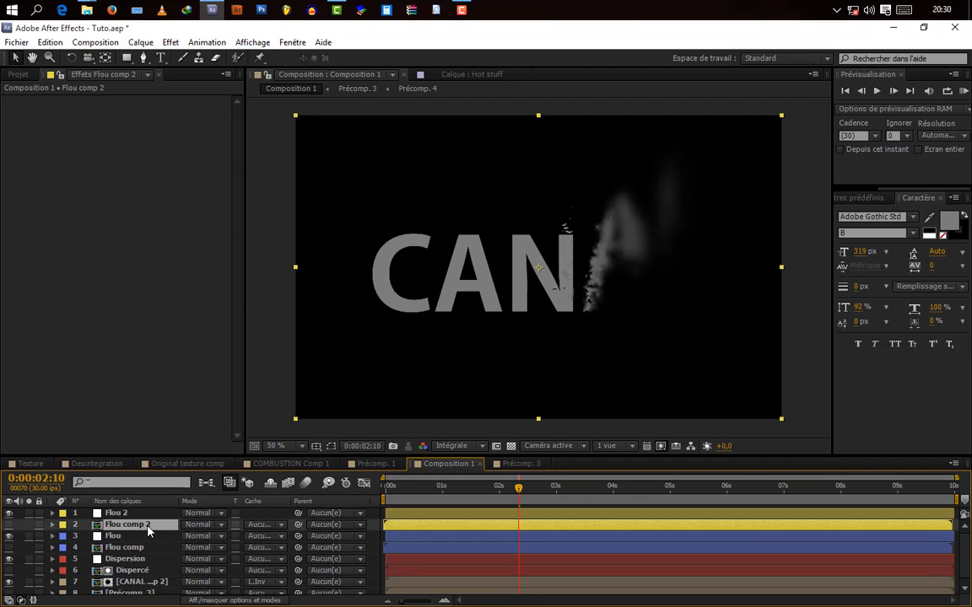
- Rename both duplicated layers, the texture copy and the adjustment layer copy, as Turbulence
right_click(148, 529)
click(164, 467)
text(Turbulence)
right_click(126, 515)
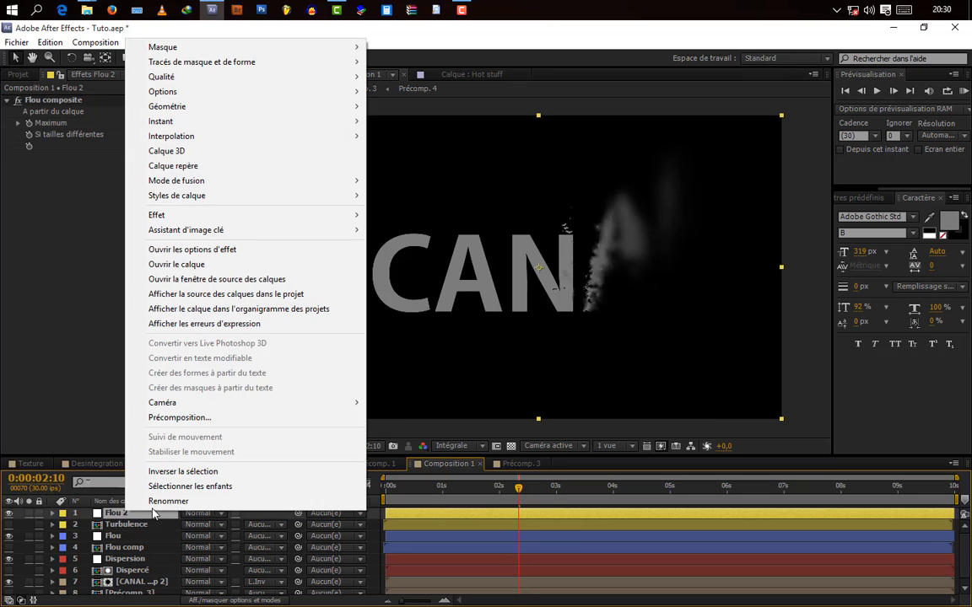
click(135, 462)
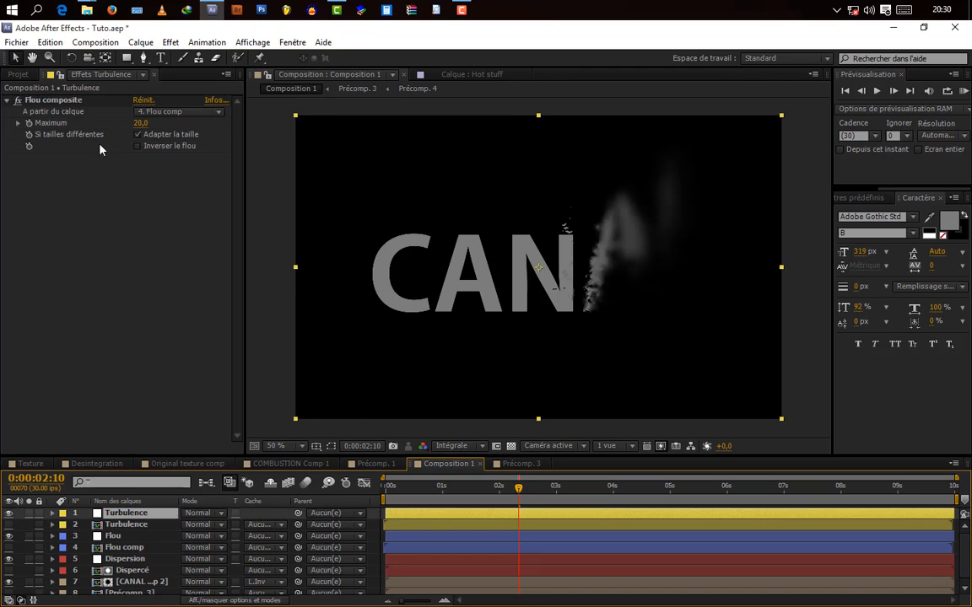
- Replace the Flou composite effect on the Turbulence adjustment layer with Turbulences, setting Quantité to 50 and Taille to 140
click(68, 100)
key(Delete)
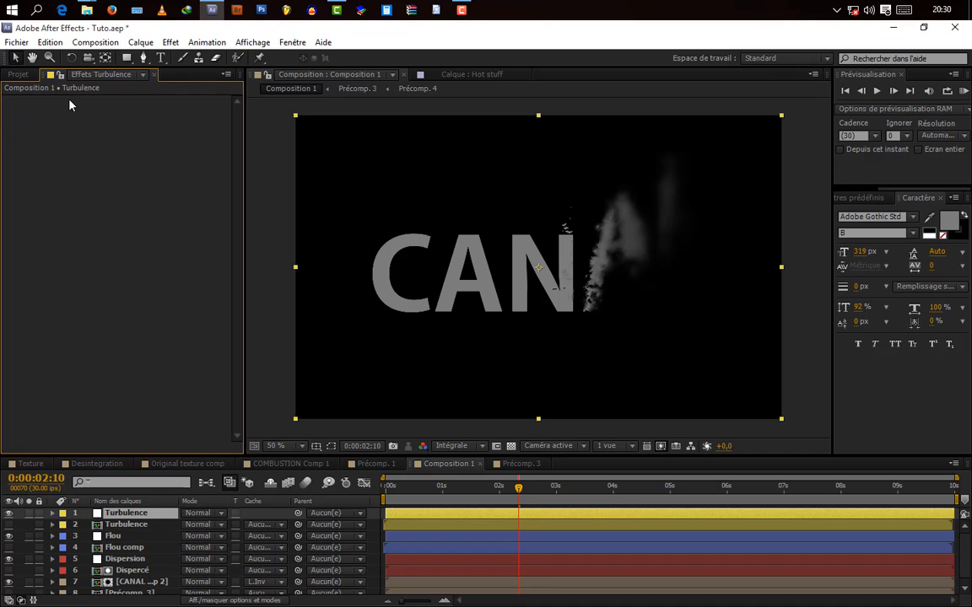
click(170, 42)
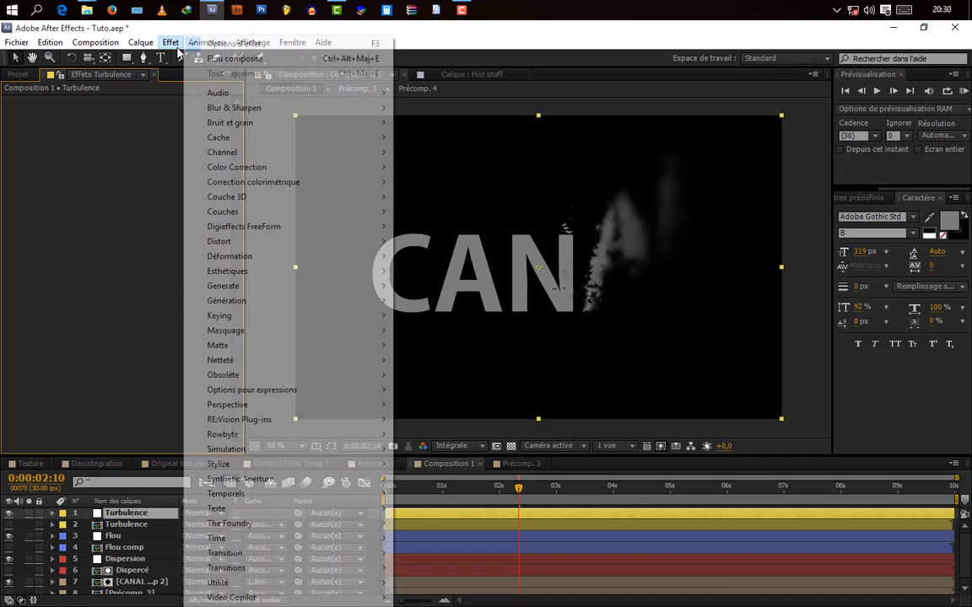
mouse_move(243, 264)
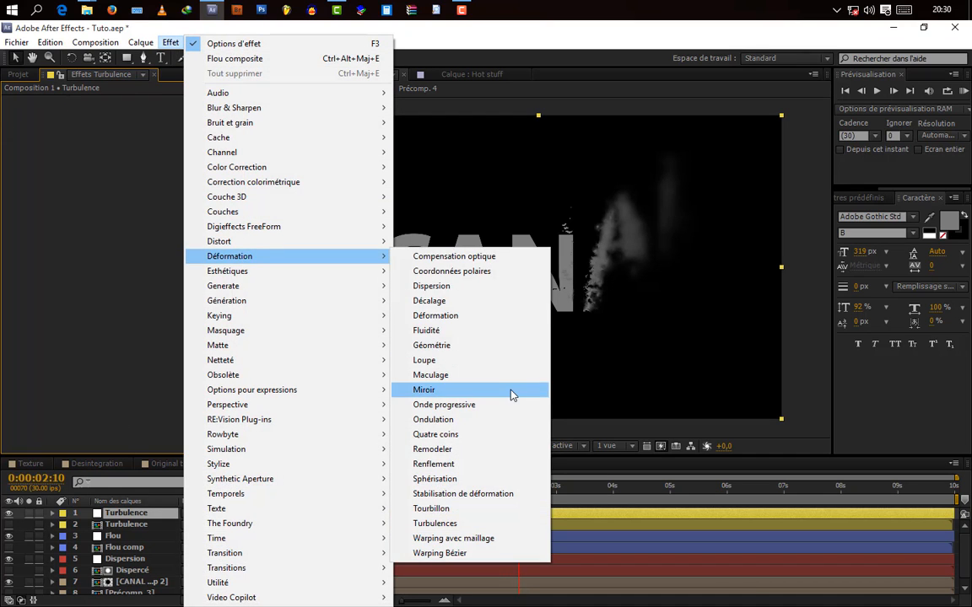
click(434, 524)
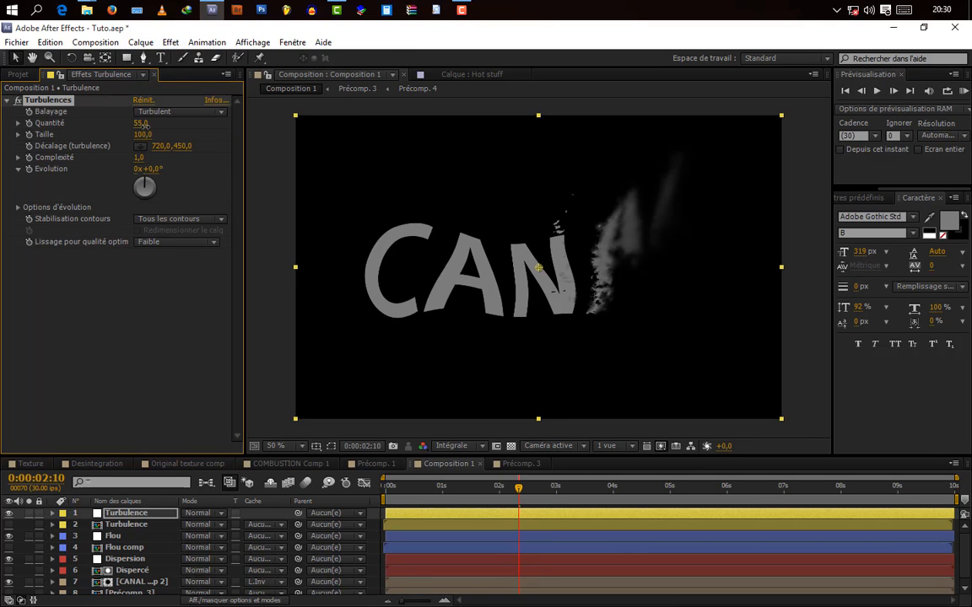
drag(140, 134, 304, 307)
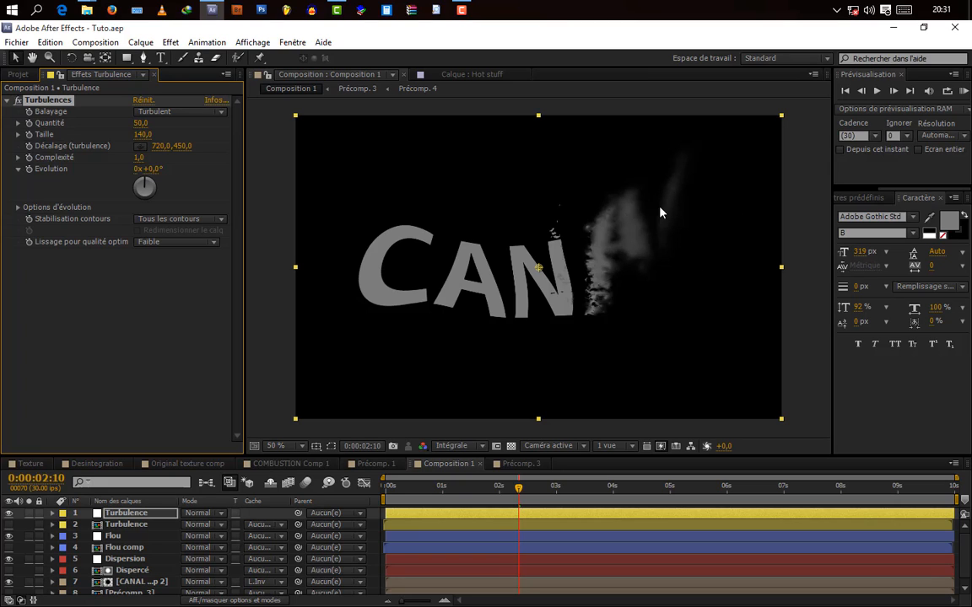
- Show the Turbulence texture layer, stack it above the Turbulence adjustment layer and matte the adjustment layer with Luminance Turbulence
click(95, 525)
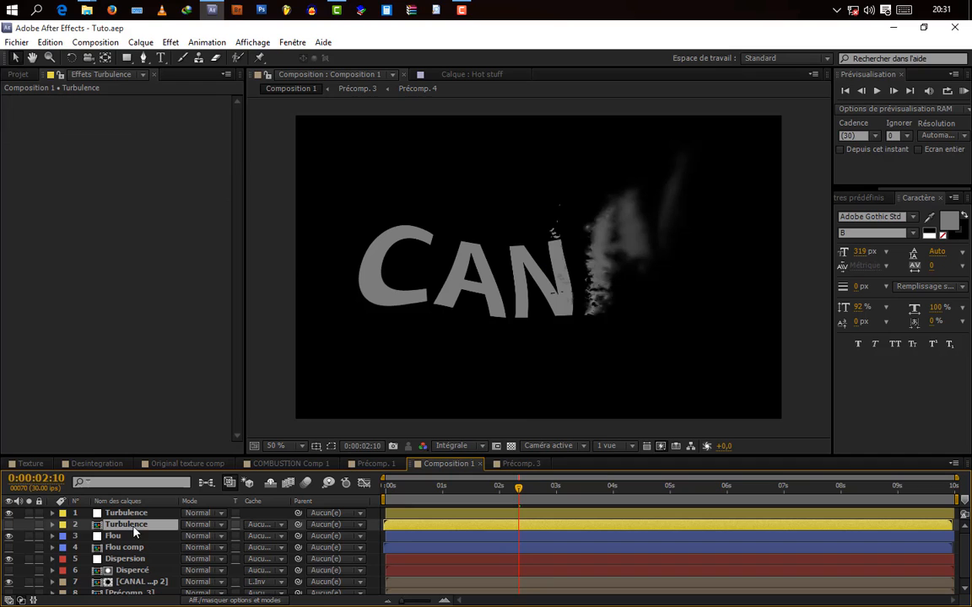
click(9, 525)
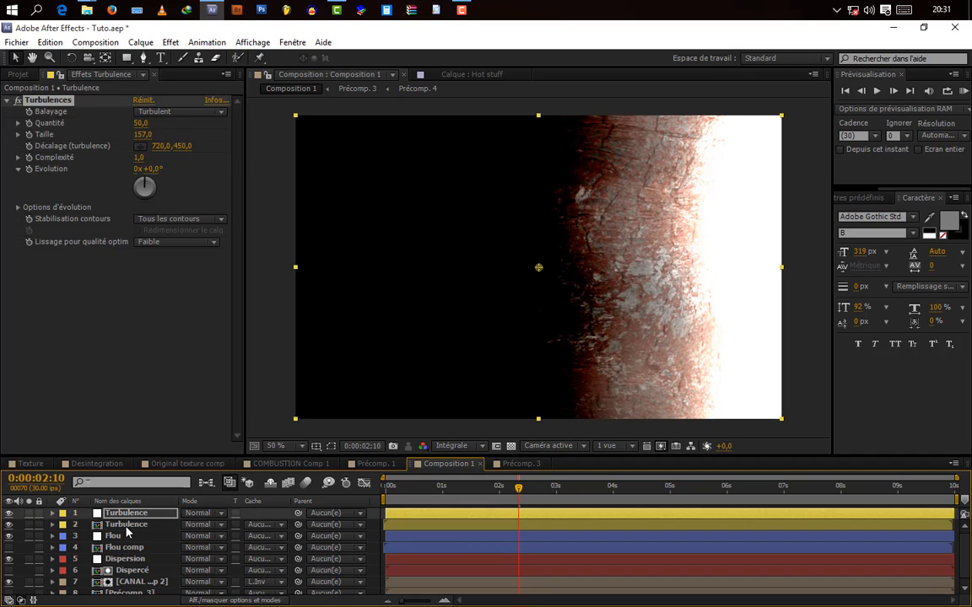
click(127, 527)
click(121, 514)
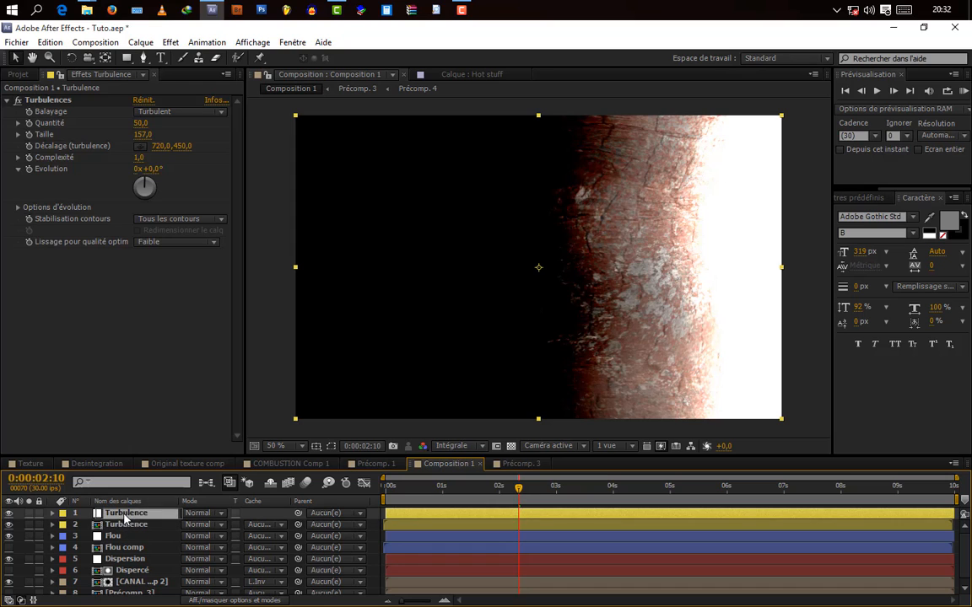
click(123, 525)
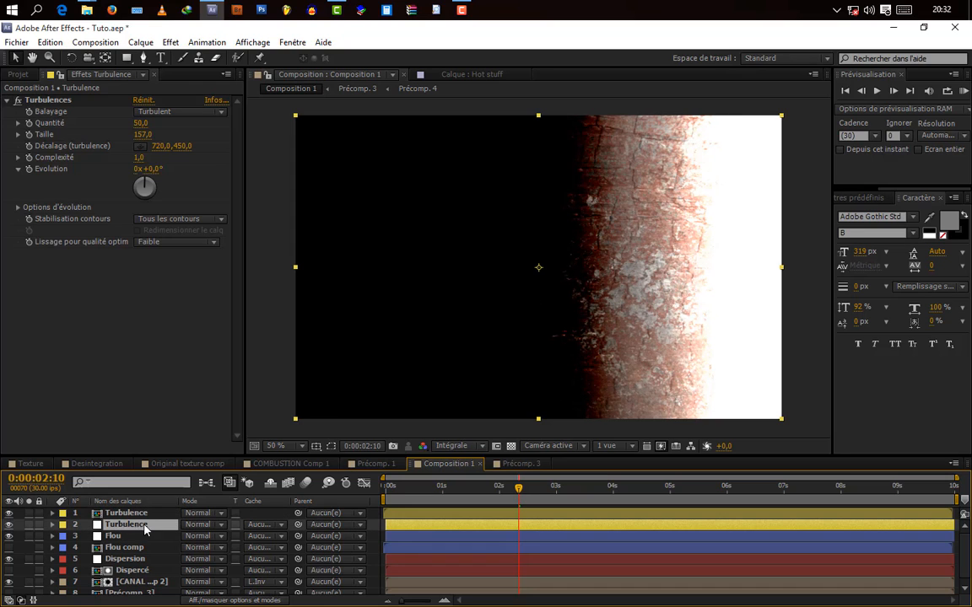
click(267, 512)
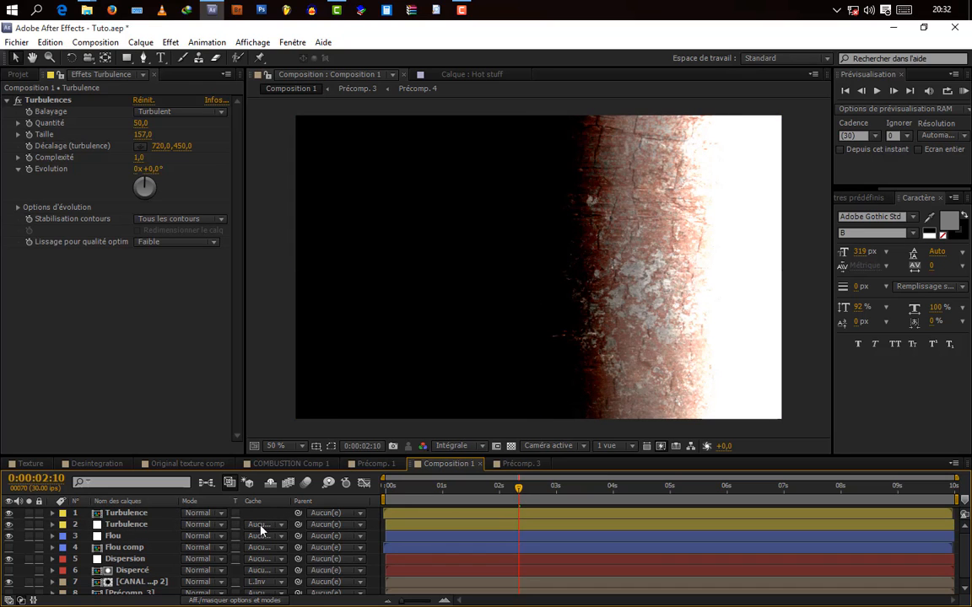
click(262, 529)
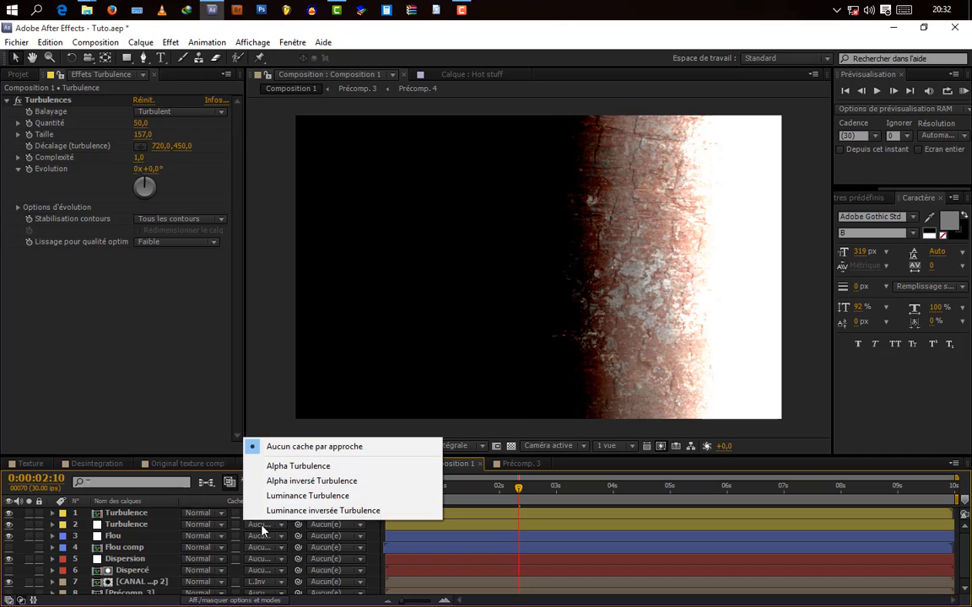
click(313, 496)
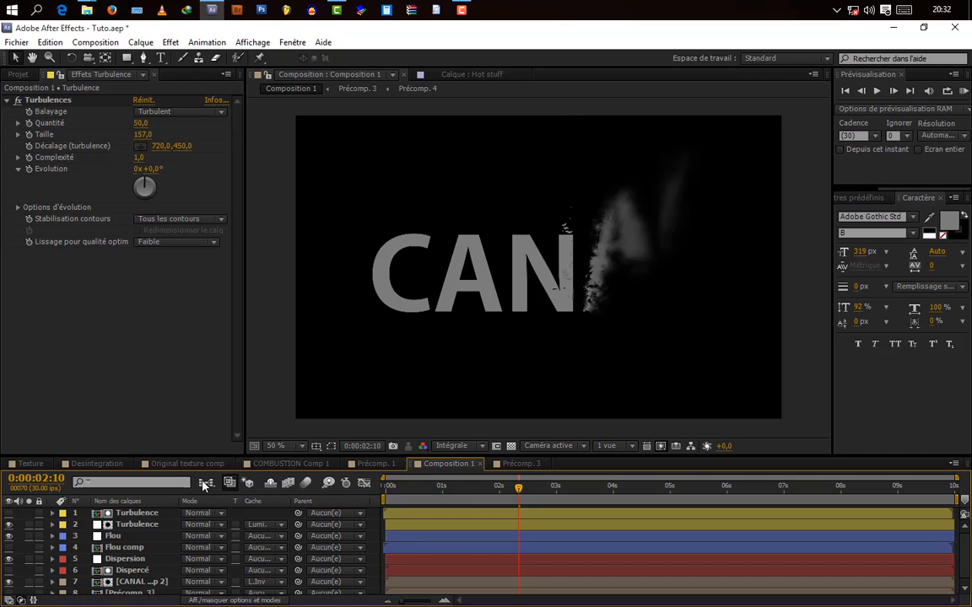
- Set the Turbulence adjustment layer's Taille to 288 and drive its Evolution with a time multiplication expression
click(124, 526)
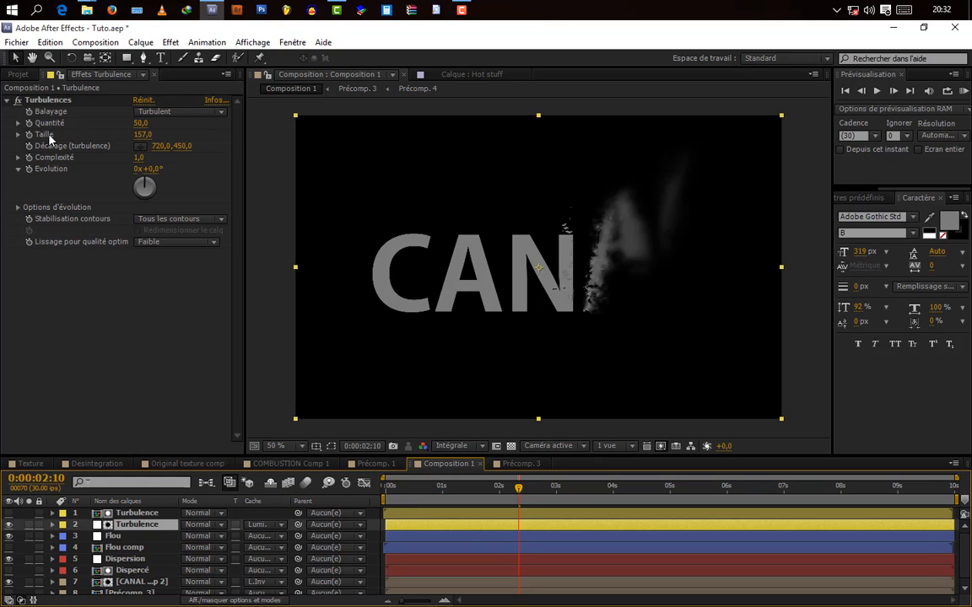
drag(141, 135, 235, 135)
click(90, 193)
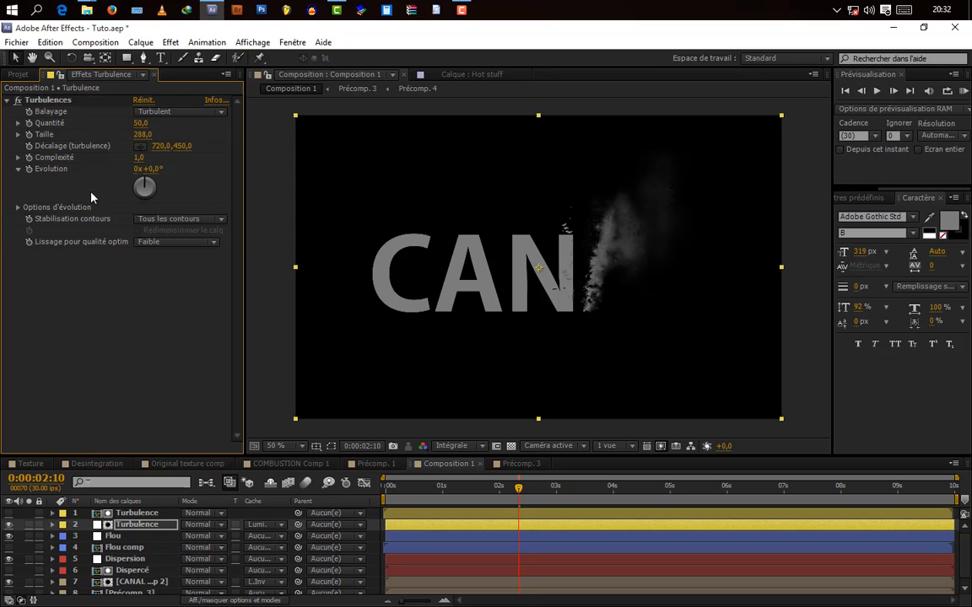
alt+click(31, 170)
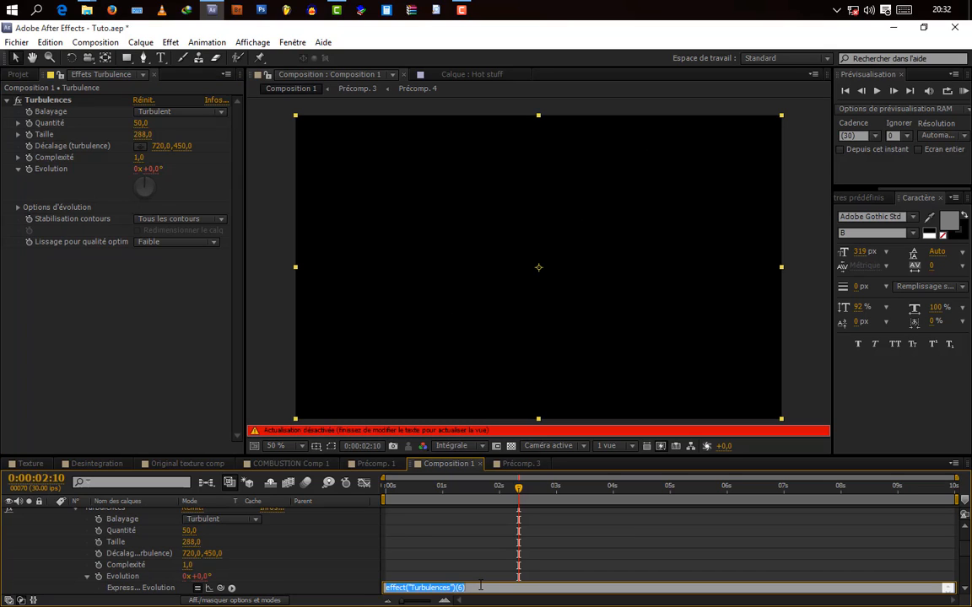
text(time)
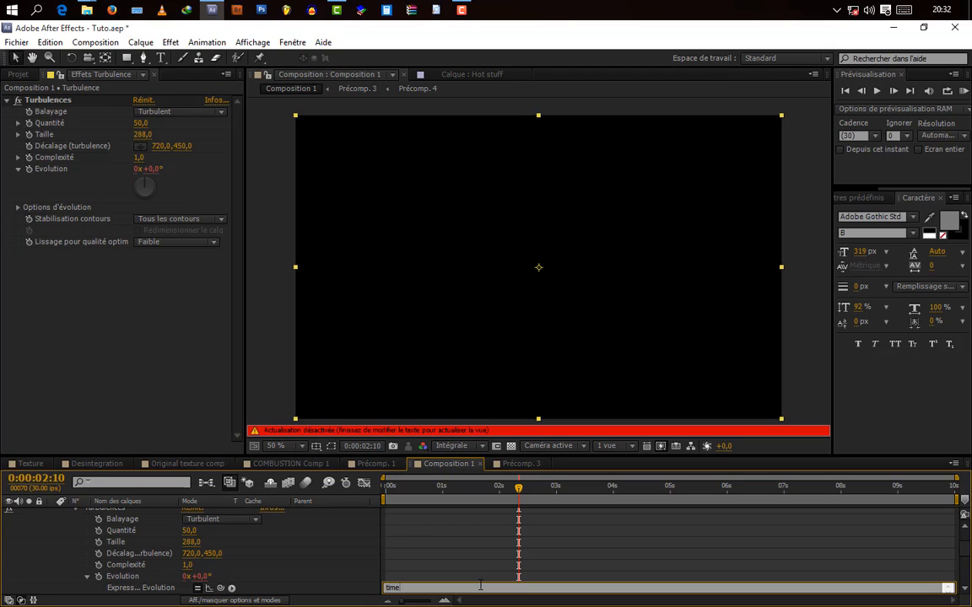
text(*2)
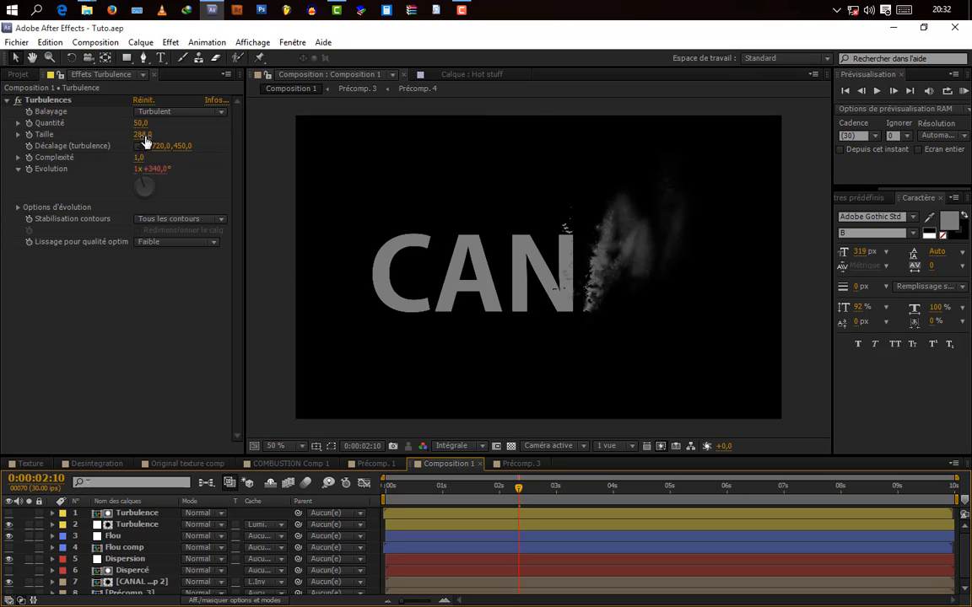
- Refine the turbulence at frame 0:00:02:11 by setting Quantité to 35 and Taille to 283
drag(144, 136, 115, 145)
drag(157, 145, 622, 414)
mouse_move(522, 491)
mouse_down()
mouse_move(542, 491)
mouse_move(481, 502)
mouse_move(521, 501)
mouse_up()
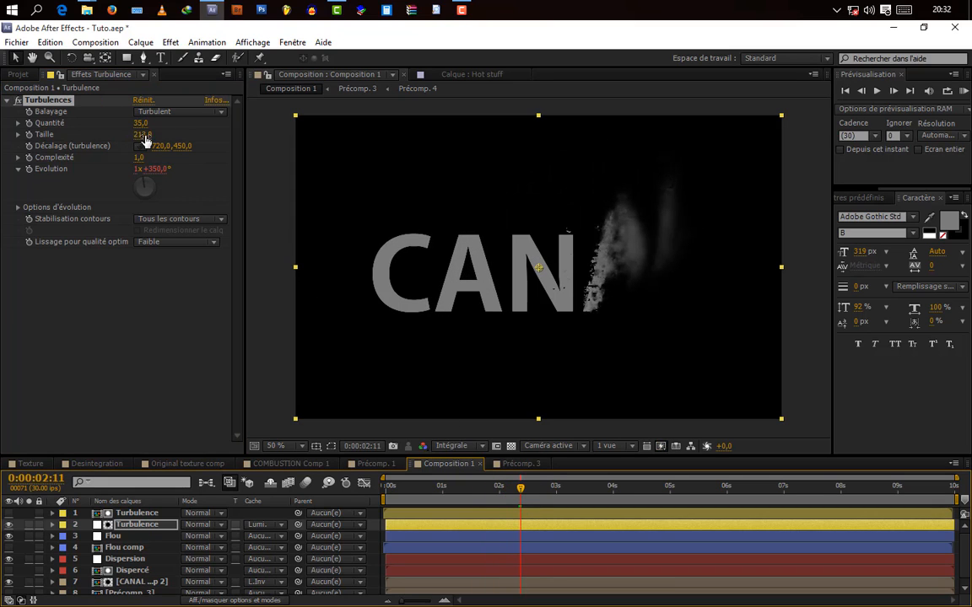
drag(145, 140, 199, 144)
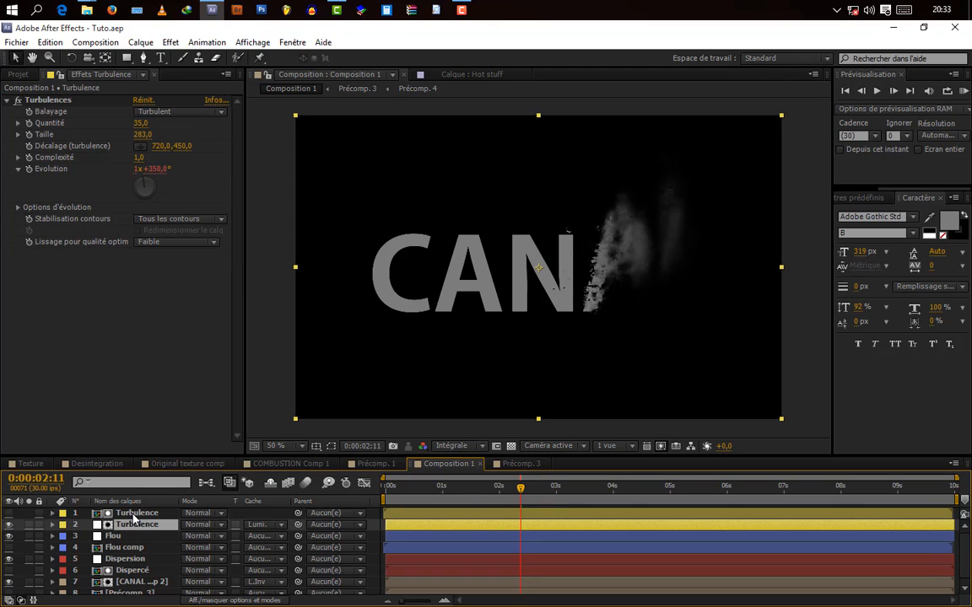
- Duplicate both Turbulence layers and set the adjustment layer copy to Quantité 7, Taille 1000 and Complexité 2,8
shift+click(133, 514)
key(ctrl+d)
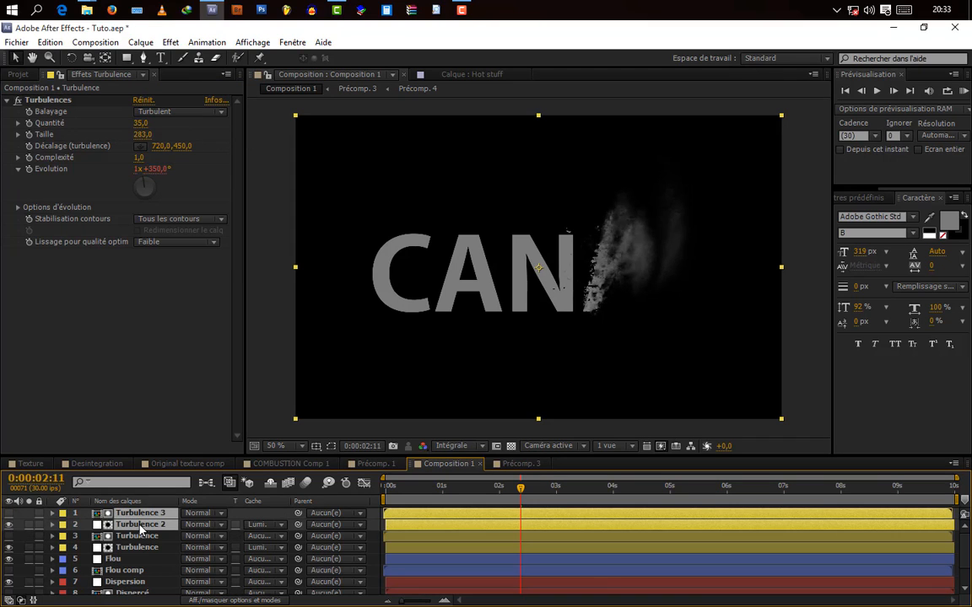
click(269, 528)
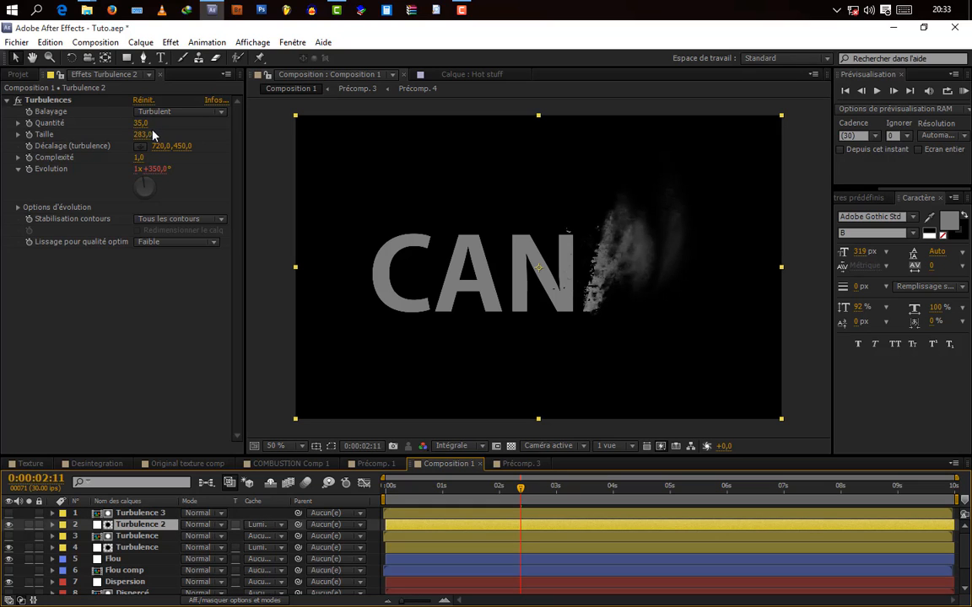
drag(179, 127, 298, 135)
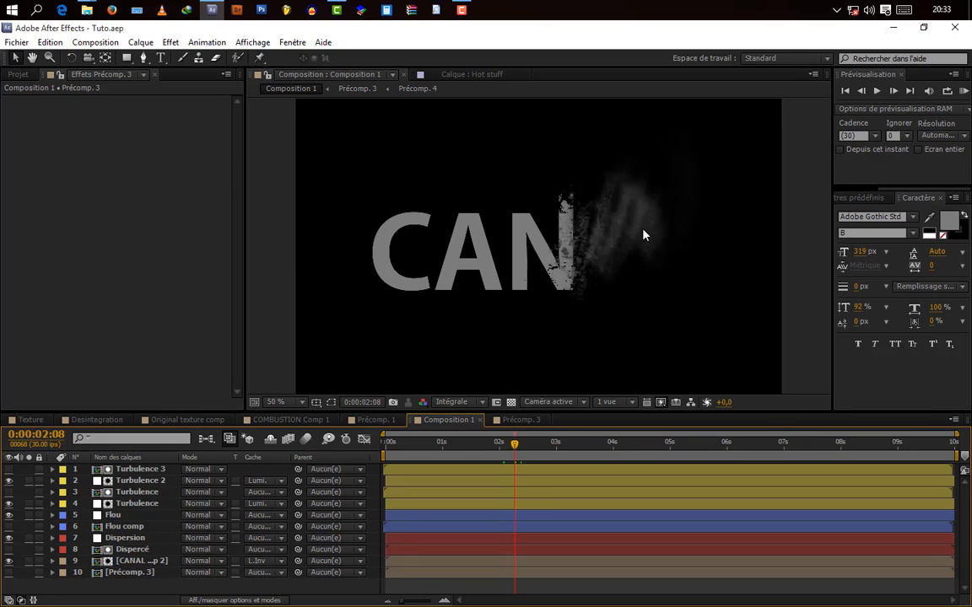
- Examine the burning text in the Desintegration composition as a reference, then return to Composition 1
click(95, 420)
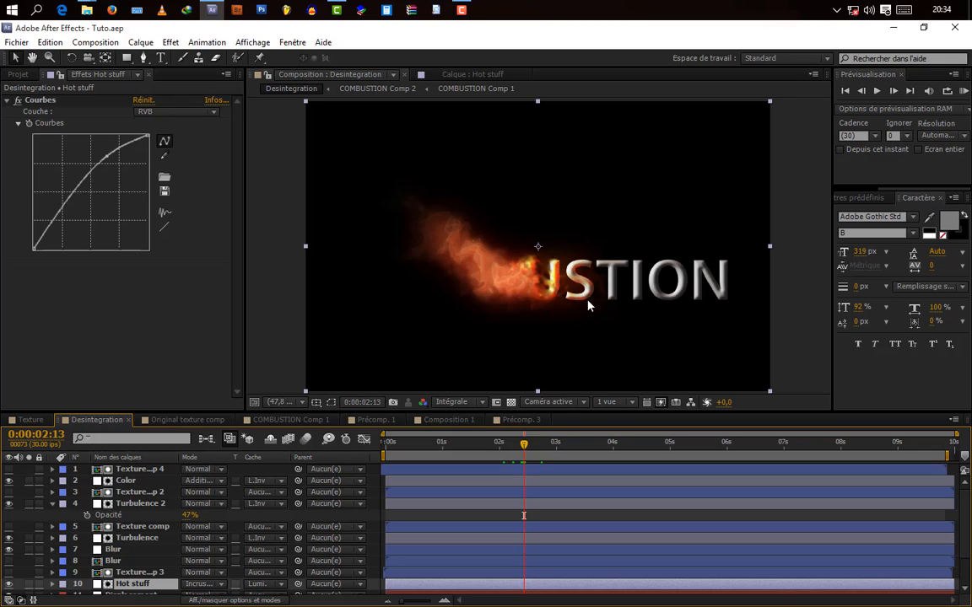
scroll(588, 306, up, 1)
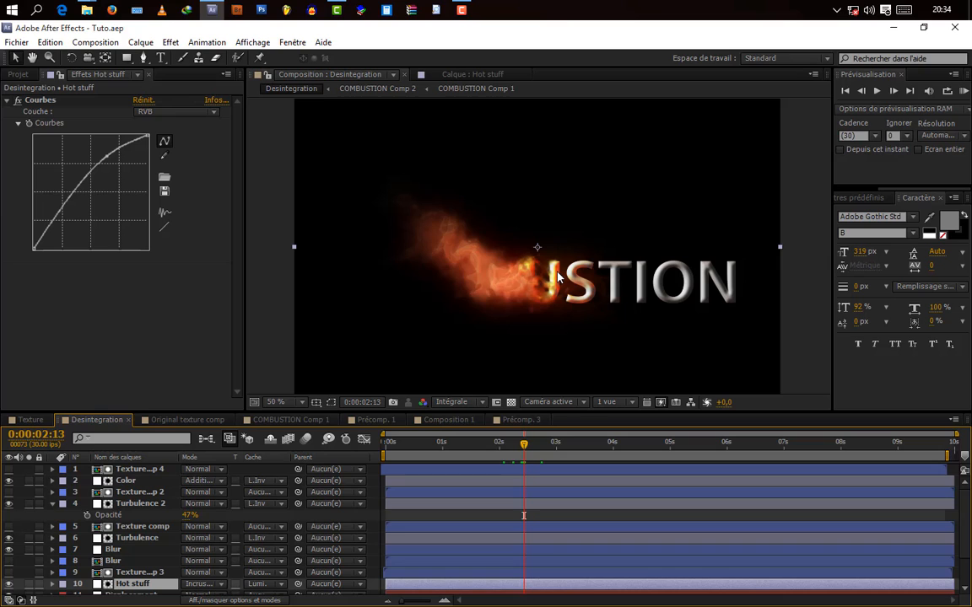
click(447, 420)
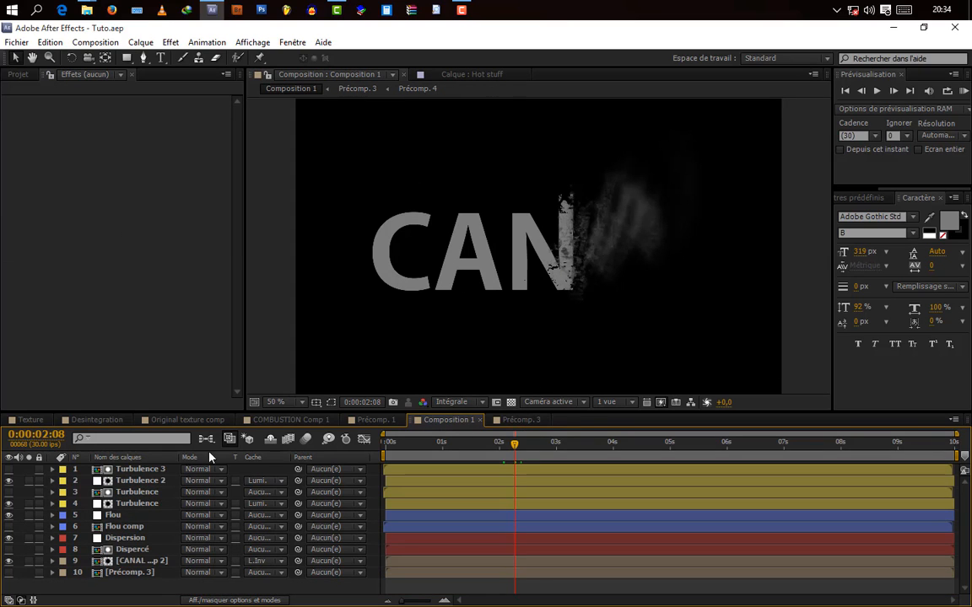
- Duplicate the Turbulence 3 texture layer and place the copy between Flou comp and Dispersion
click(135, 480)
click(138, 468)
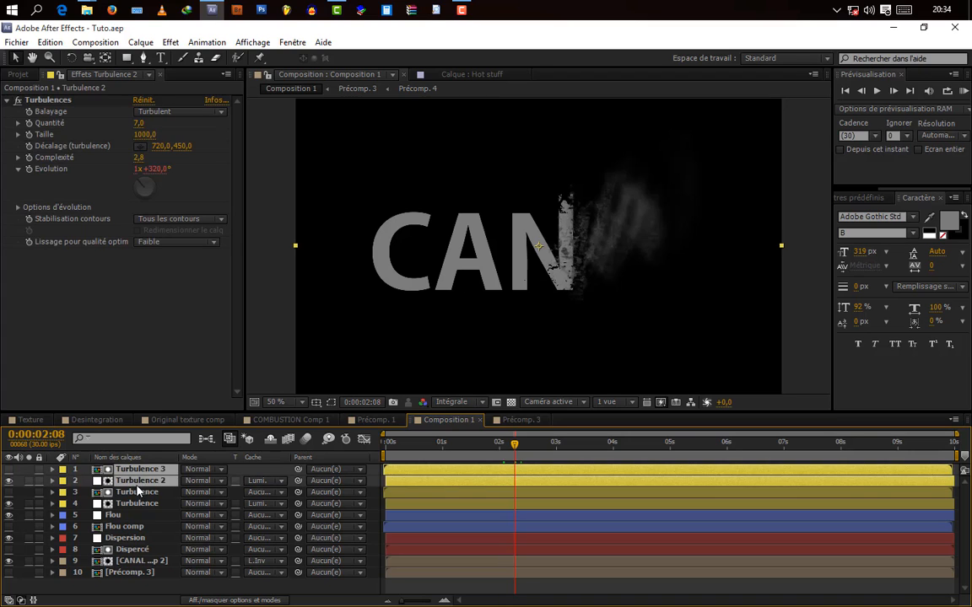
click(136, 503)
click(140, 471)
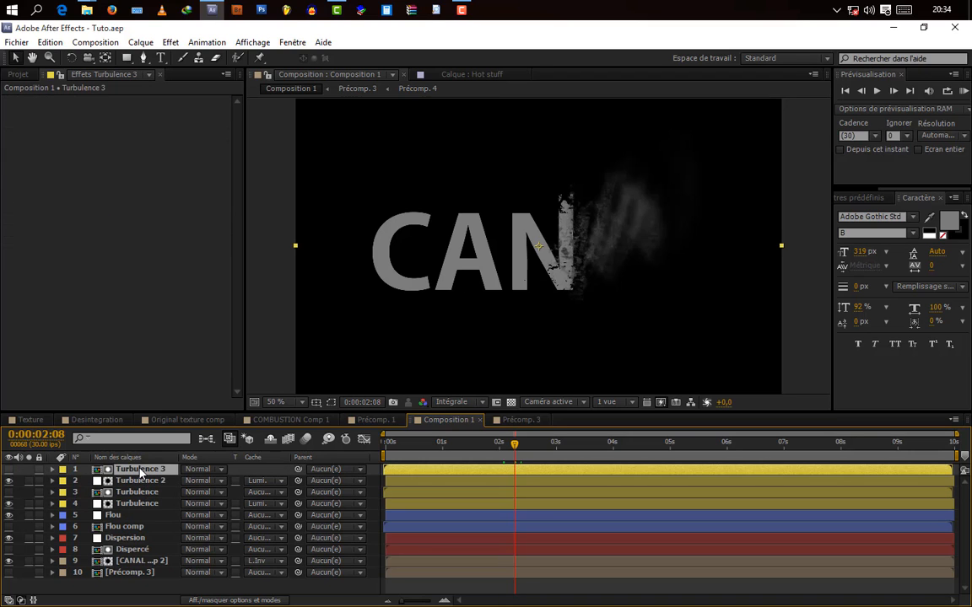
key(ctrl+d)
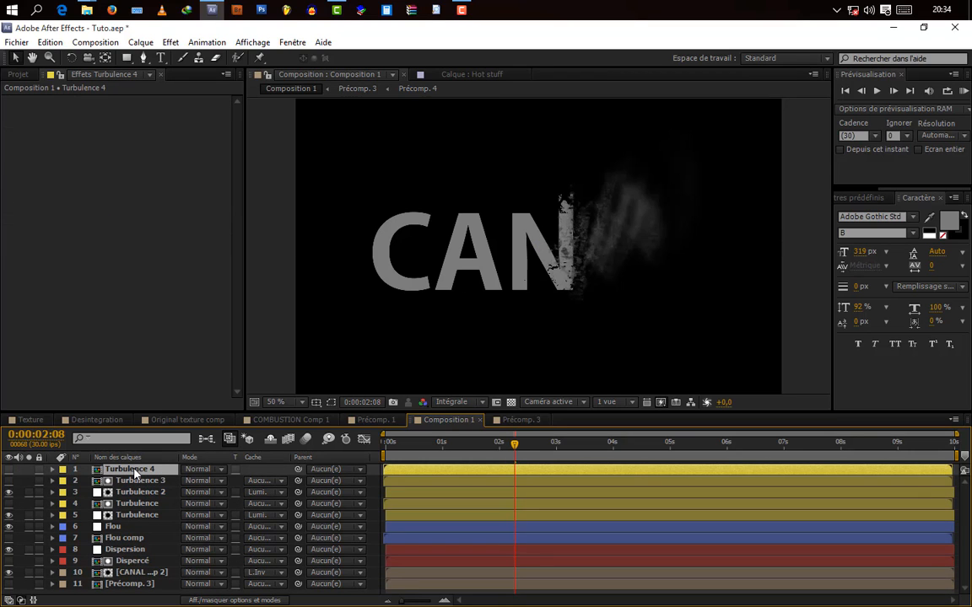
drag(134, 473, 137, 544)
- Create a new adjustment layer and place it directly below the Turbulence 4 texture layer
click(141, 42)
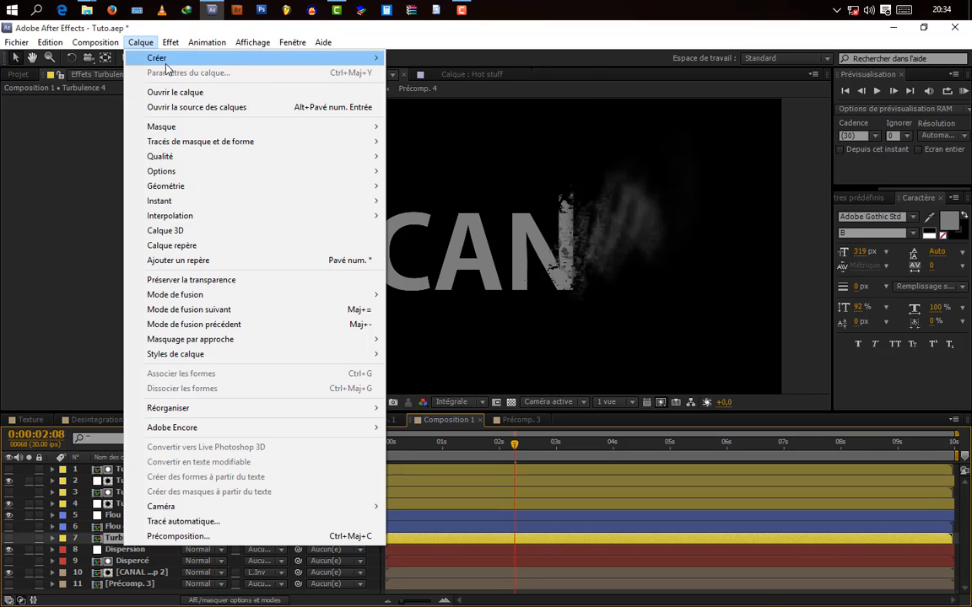
mouse_move(152, 60)
click(411, 143)
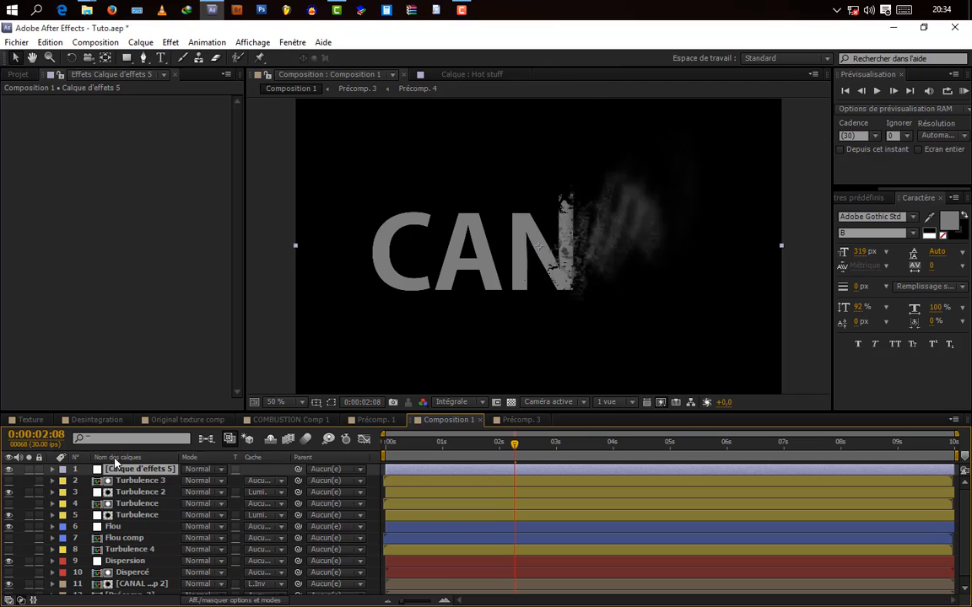
drag(122, 470, 143, 550)
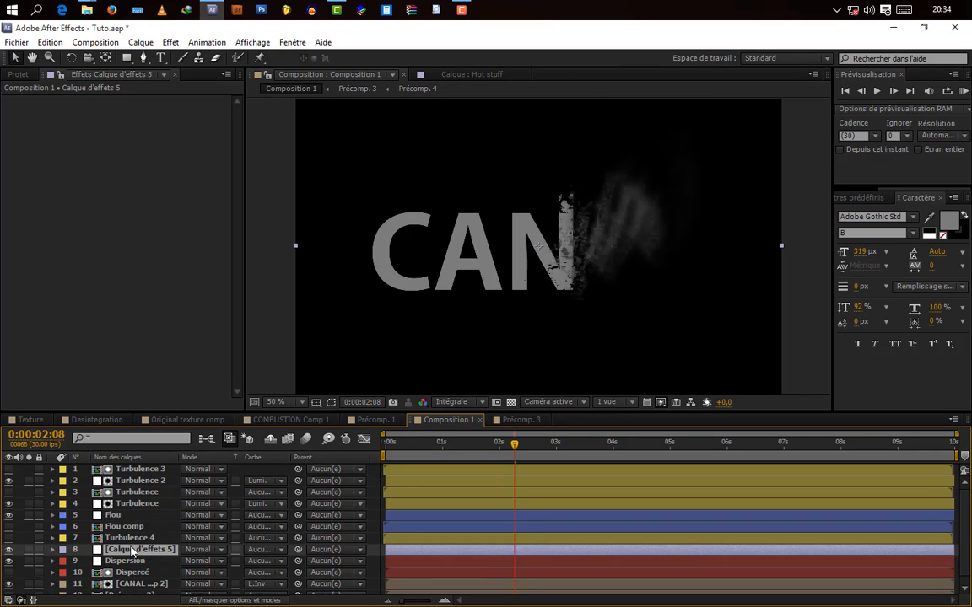
- Solo the Turbulence 4 texture layer and check its source composition Précomp. 3 before returning to Composition 1
click(132, 538)
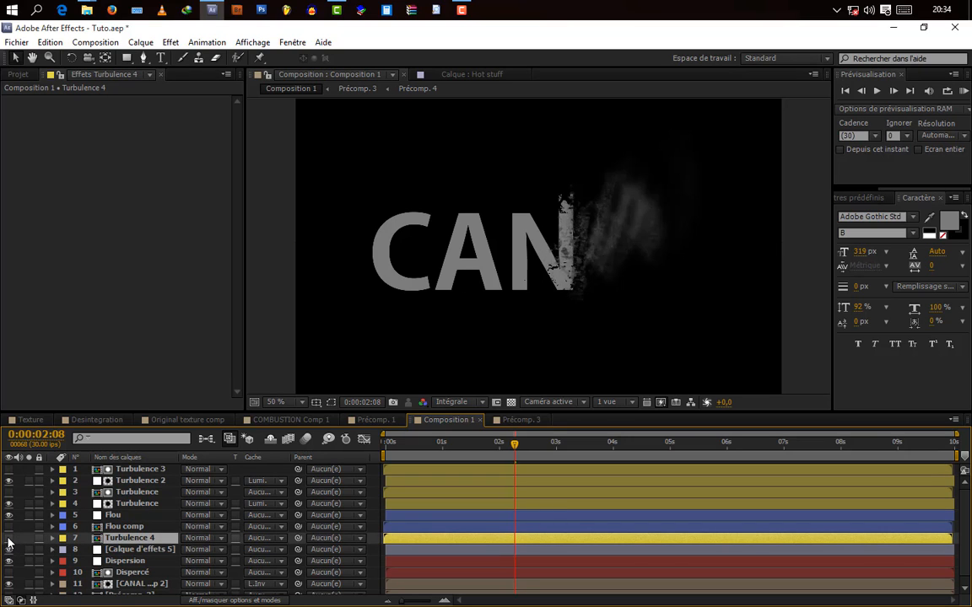
click(29, 538)
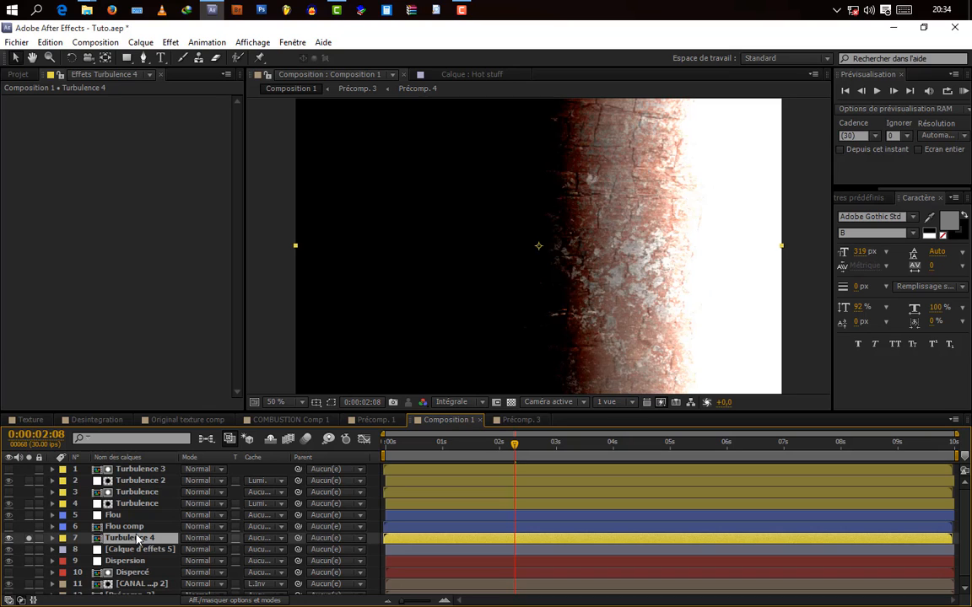
double_click(102, 489)
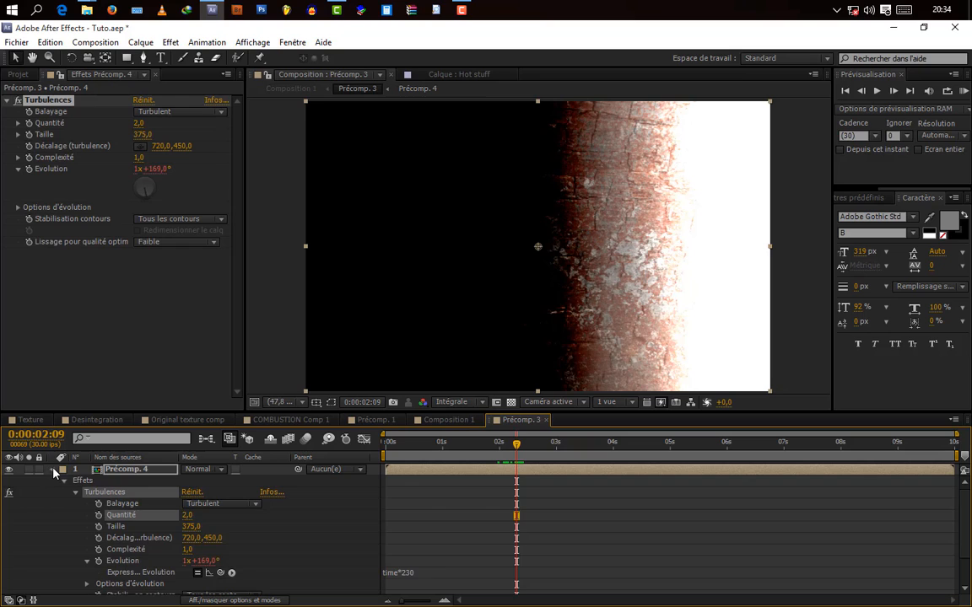
click(449, 419)
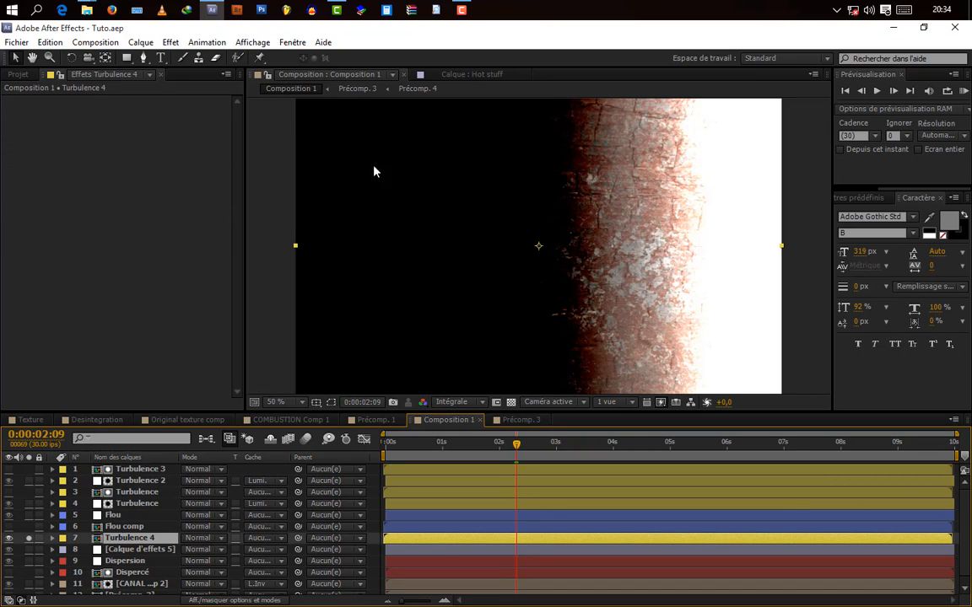
- Apply Colorama to the Turbulence 4 layer and set its output cycle palette to Dégradé gris
click(171, 42)
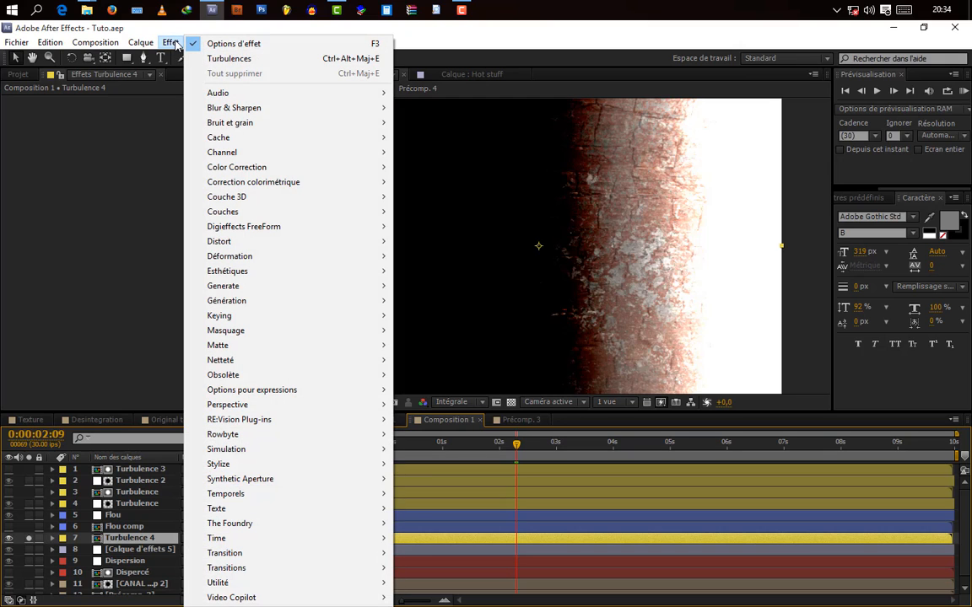
mouse_move(336, 186)
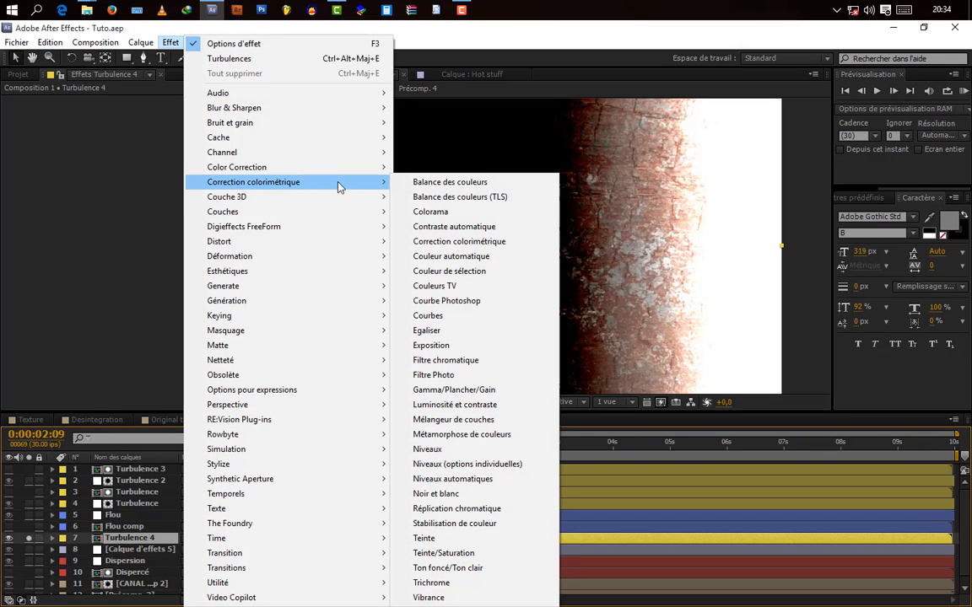
click(433, 212)
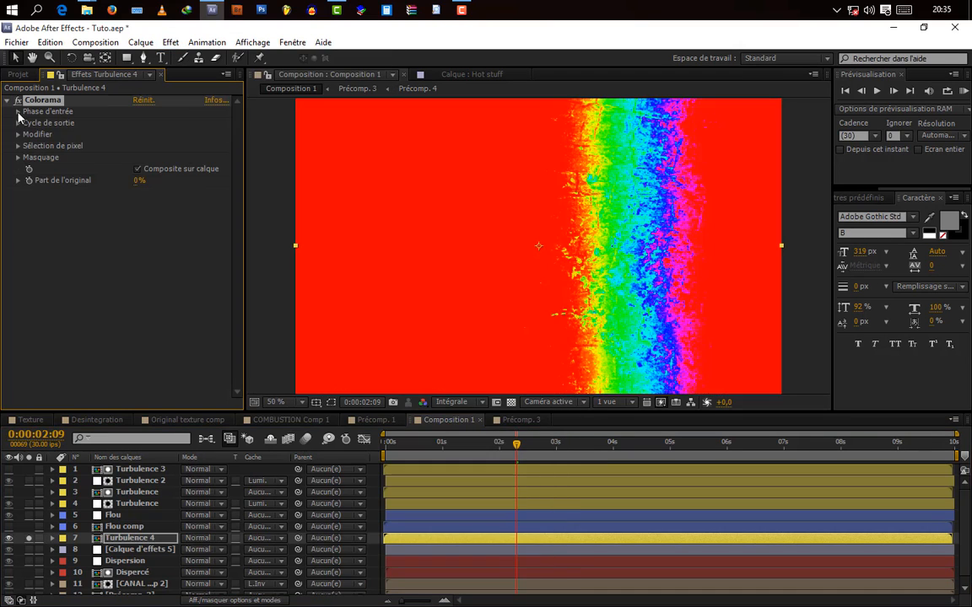
click(18, 124)
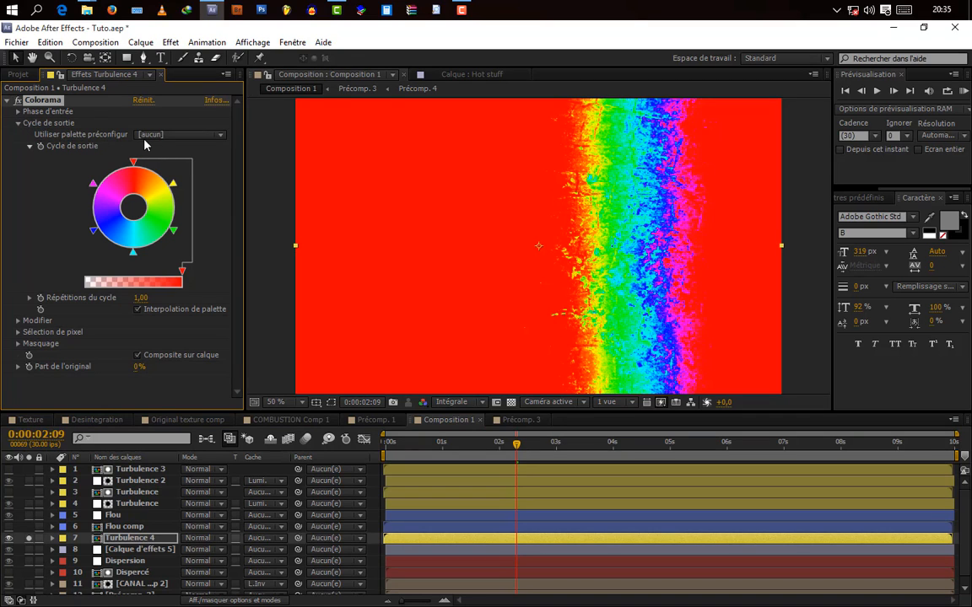
click(170, 138)
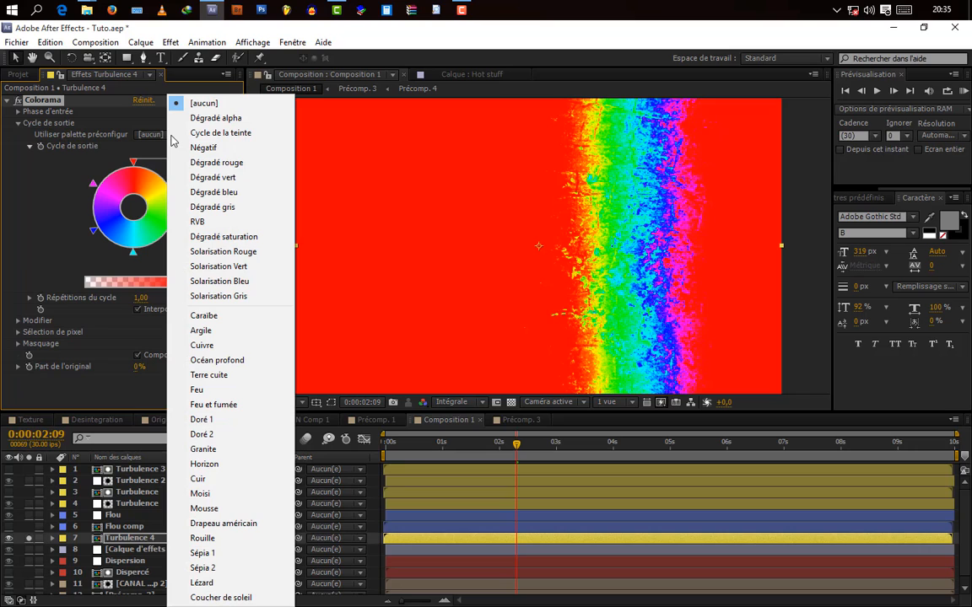
click(242, 211)
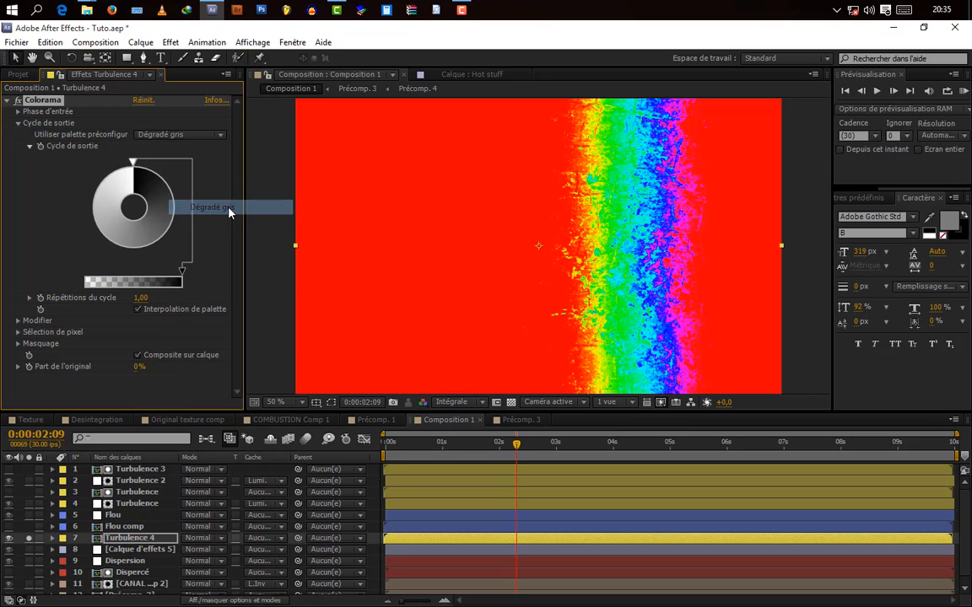
- Reshape the Colorama output cycle with black at the top of the wheel, white at the bottom and a second black on the upper-left side
mouse_move(124, 186)
mouse_down()
mouse_move(146, 177)
mouse_move(159, 190)
mouse_move(143, 221)
mouse_move(106, 221)
mouse_move(116, 243)
mouse_up()
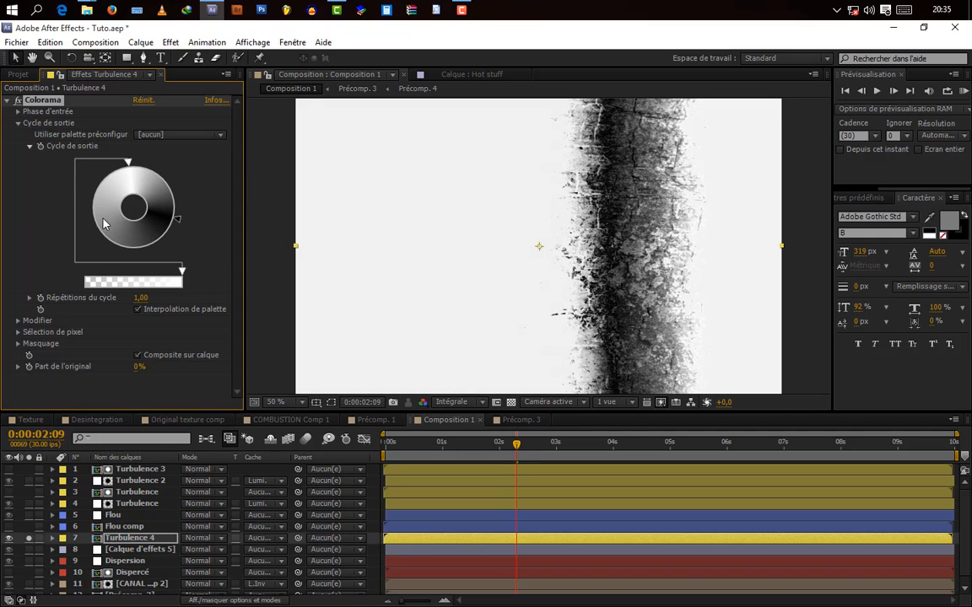
double_click(103, 223)
click(16, 185)
click(27, 234)
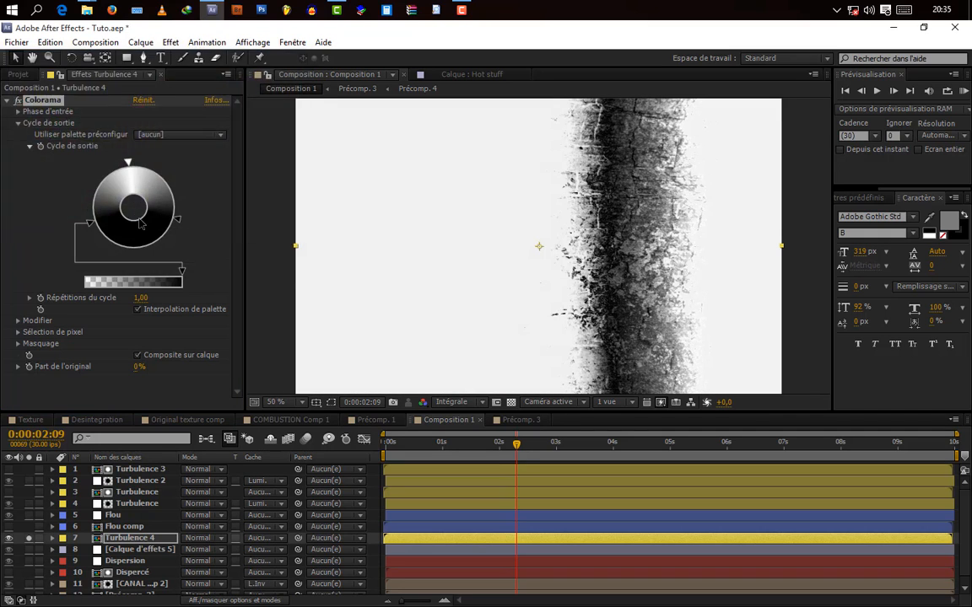
click(129, 164)
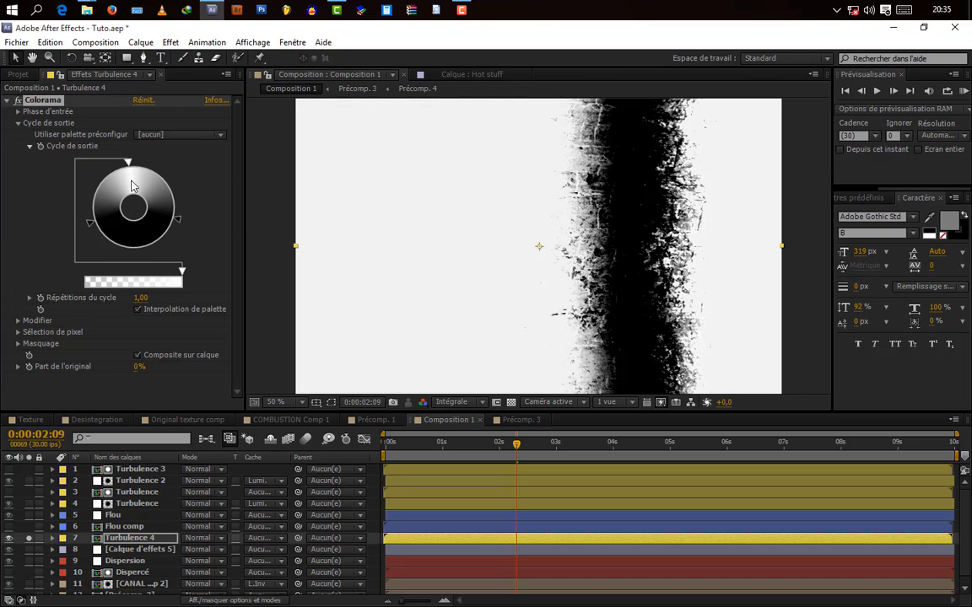
drag(131, 186, 139, 251)
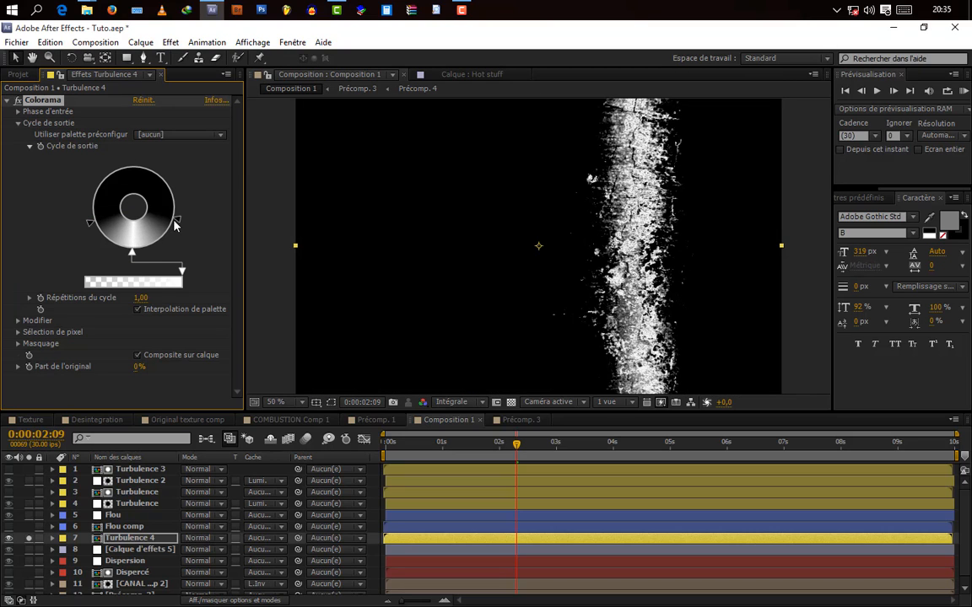
mouse_move(175, 221)
mouse_down()
mouse_move(173, 201)
mouse_move(133, 167)
mouse_up()
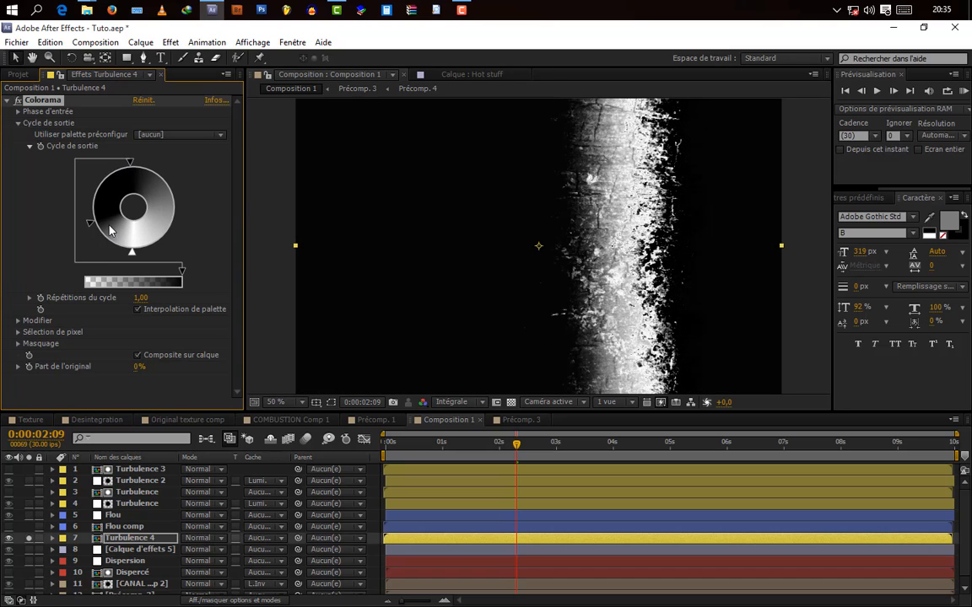
drag(92, 223, 78, 192)
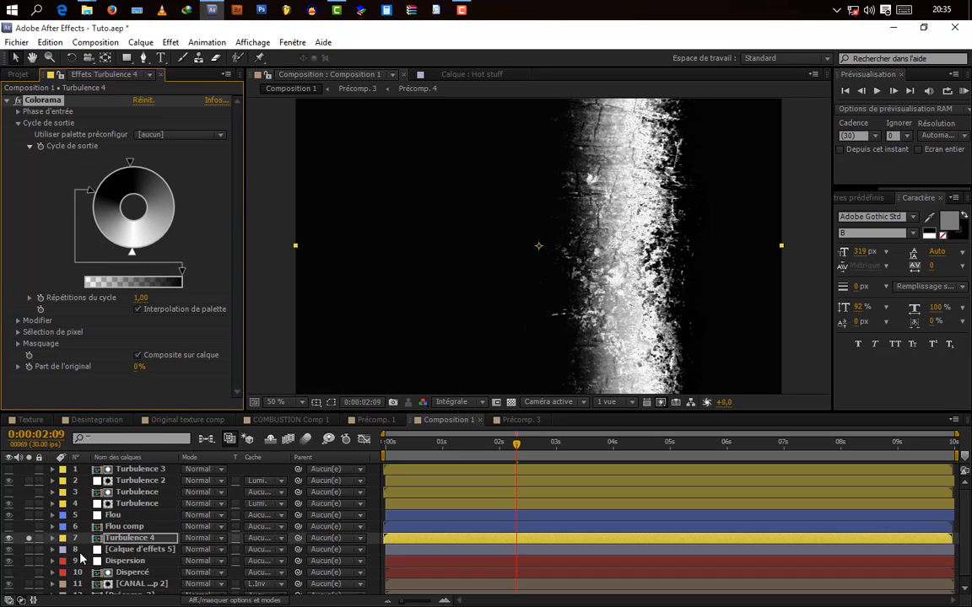
- Take the Turbulence 4 layer out of solo, hide it, and try nudging it slightly later in time
click(10, 539)
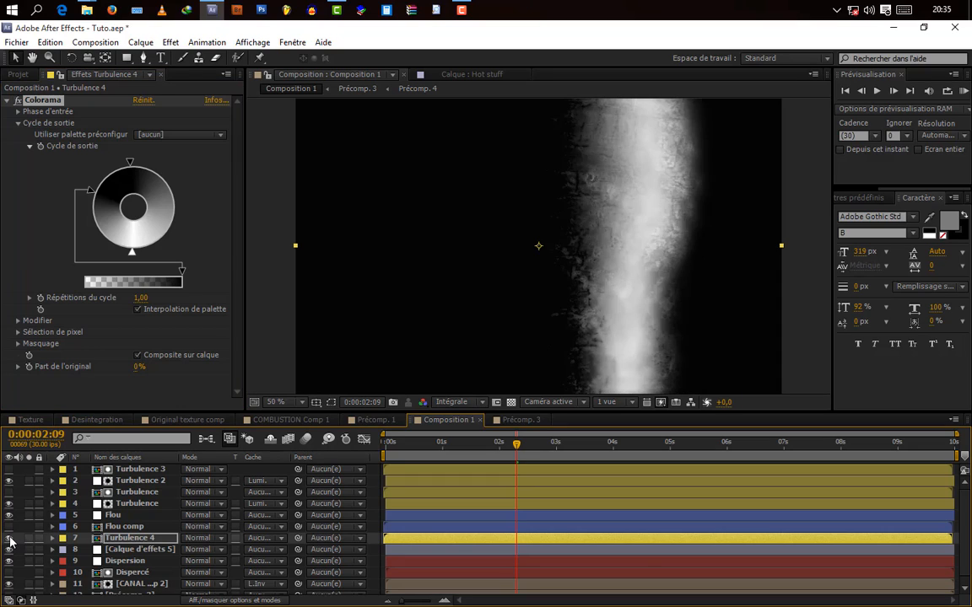
click(10, 539)
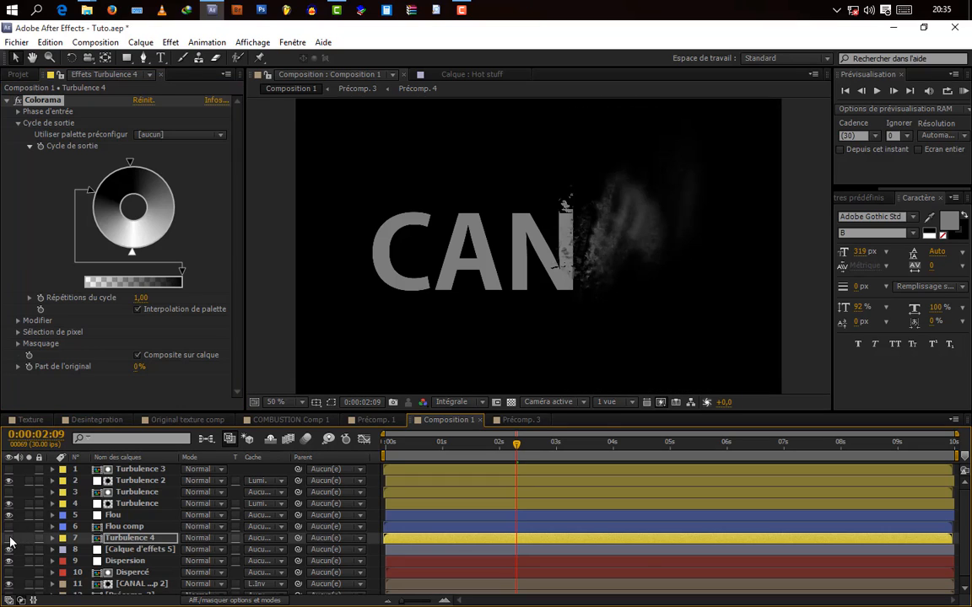
click(130, 539)
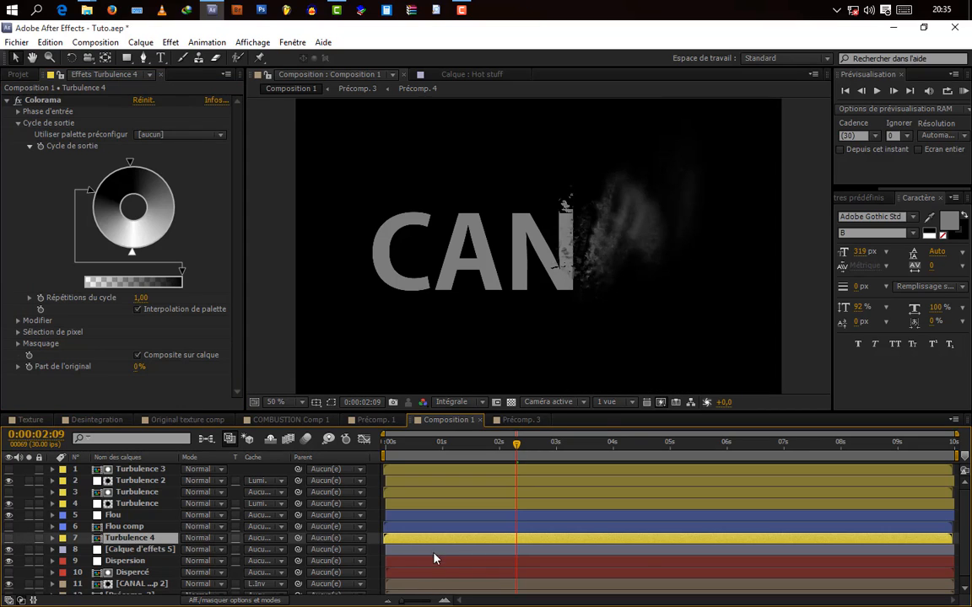
drag(404, 544, 418, 544)
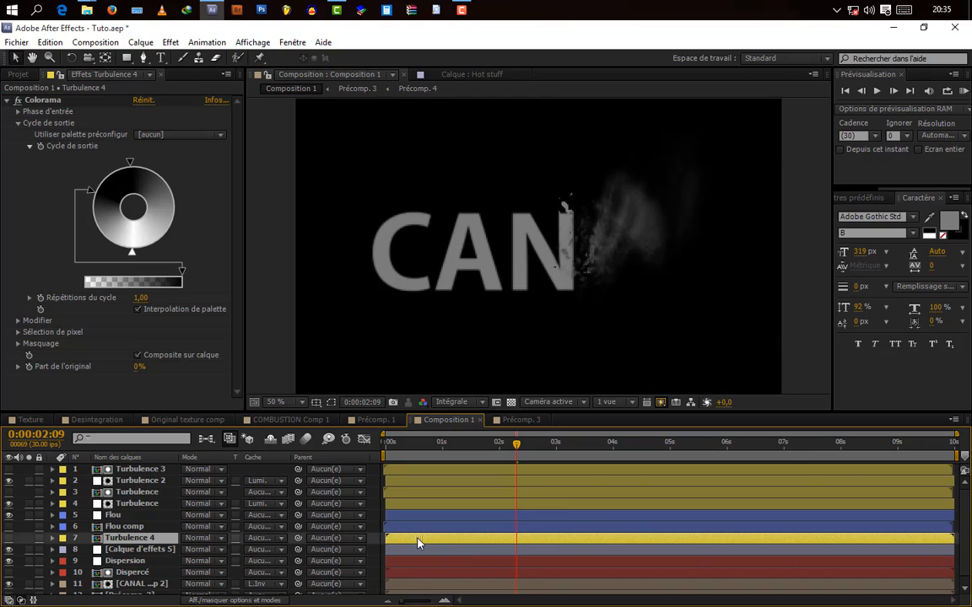
- Set the track matte of the Calque d'effets 5 adjustment layer to the inverted luminance of Turbulence 4
click(135, 549)
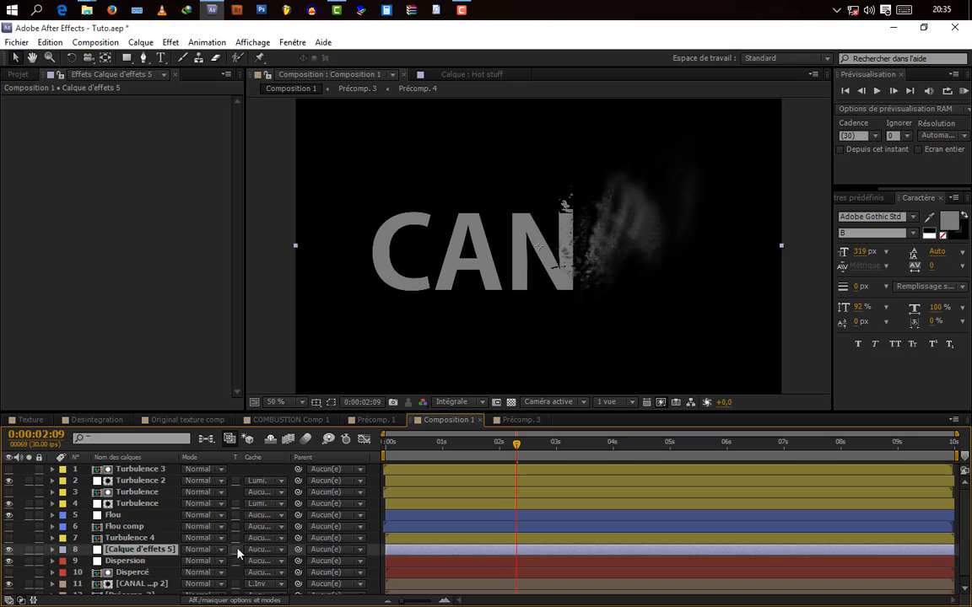
click(266, 550)
click(285, 537)
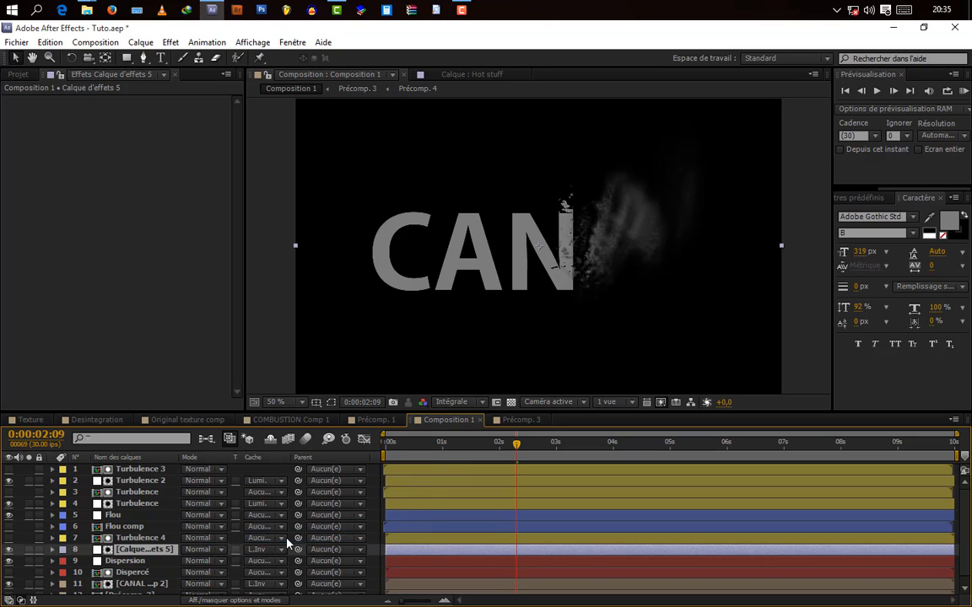
- Apply the Courbes effect to the Calque d'effets 5 layer and raise the middle of the RVB curve
click(167, 44)
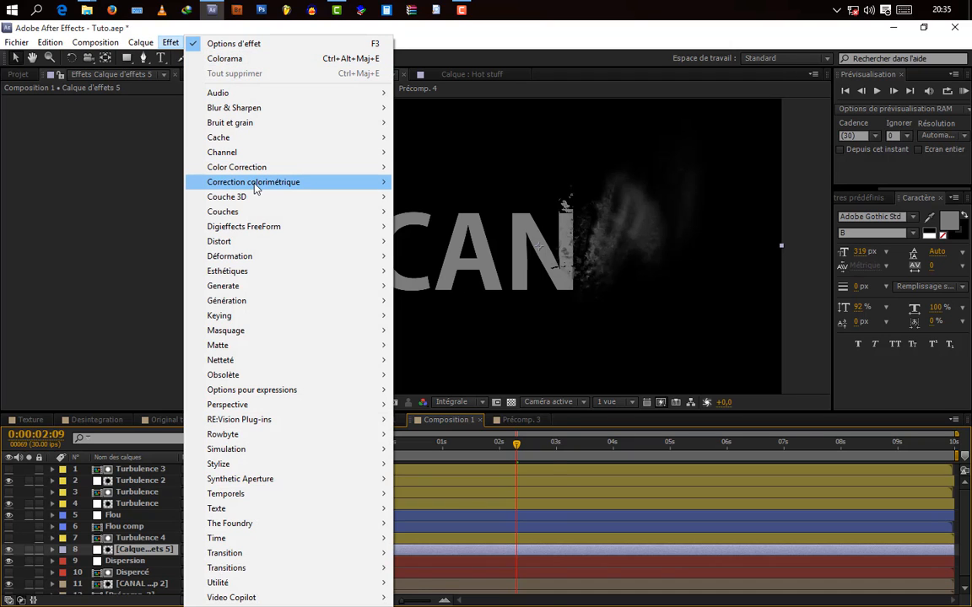
mouse_move(263, 180)
click(436, 317)
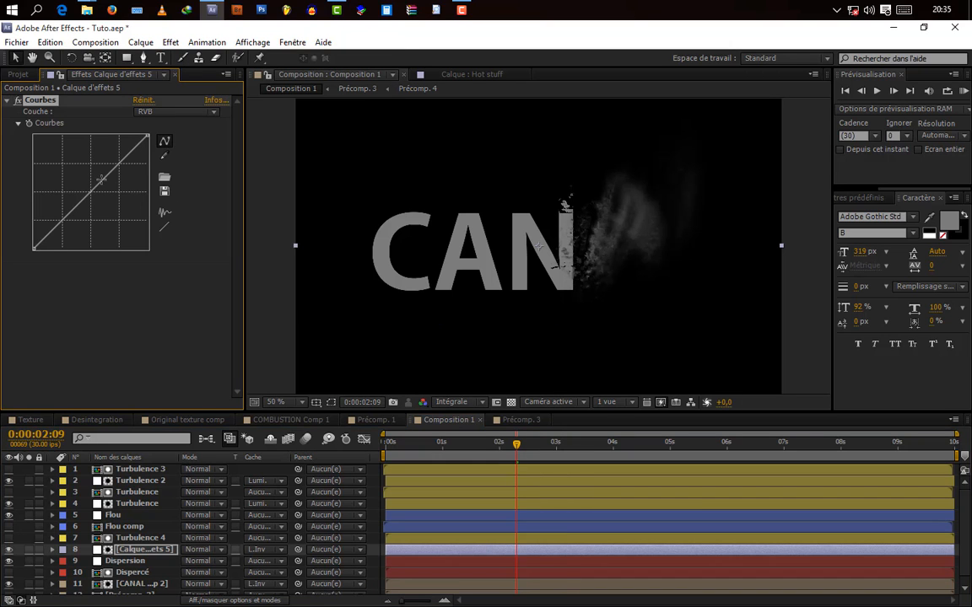
drag(75, 157, 89, 178)
- Set the Calque d'effets 5 track matte to Luminance Turbulence 4, test a steeper RVB curve and reset it to a straight line
click(261, 549)
click(294, 522)
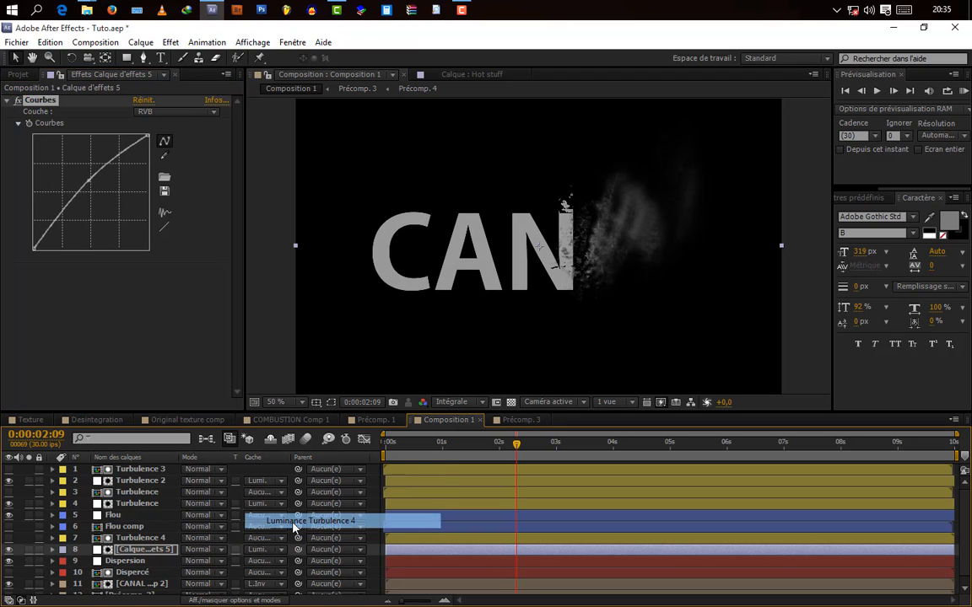
drag(85, 179, 61, 140)
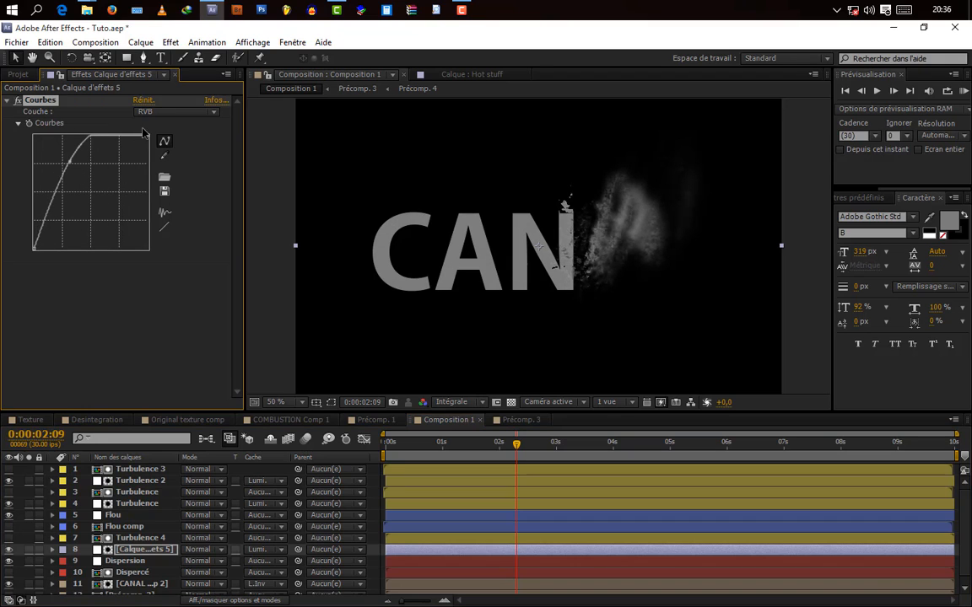
click(164, 226)
- Raise the Rouge curve in Courbes for a warm tint and switch to the Vert and Bleu curves in turn
click(148, 112)
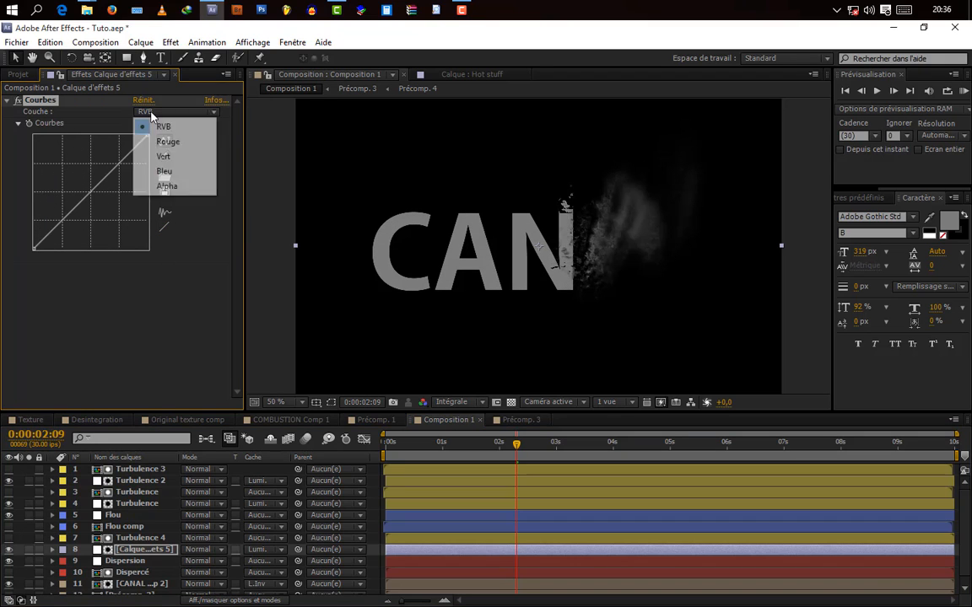
click(158, 142)
drag(91, 159, 107, 178)
click(147, 111)
click(165, 158)
click(145, 114)
click(165, 172)
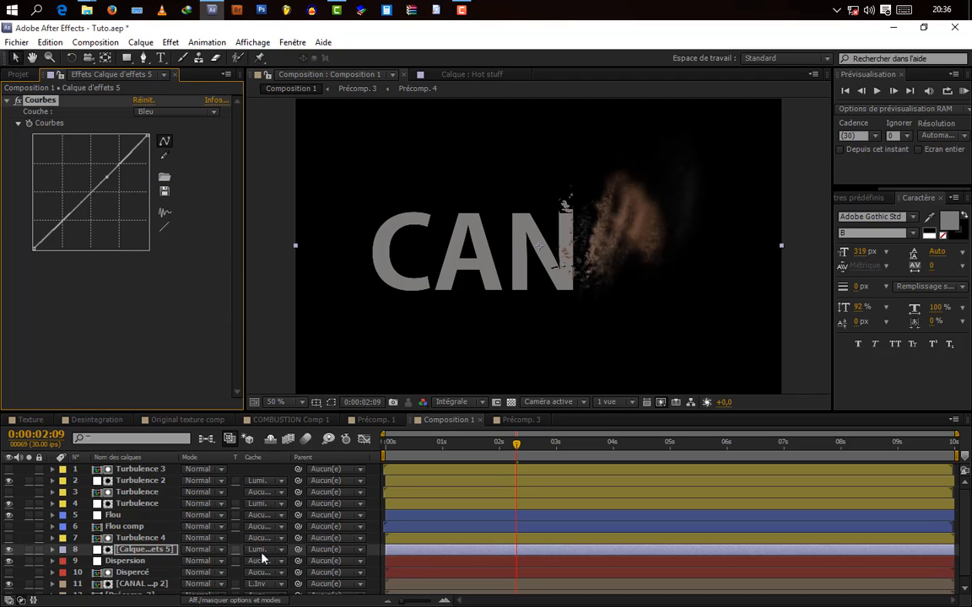
- Shift the Turbulence 4 layer about 0.2 s later on the timeline
click(140, 537)
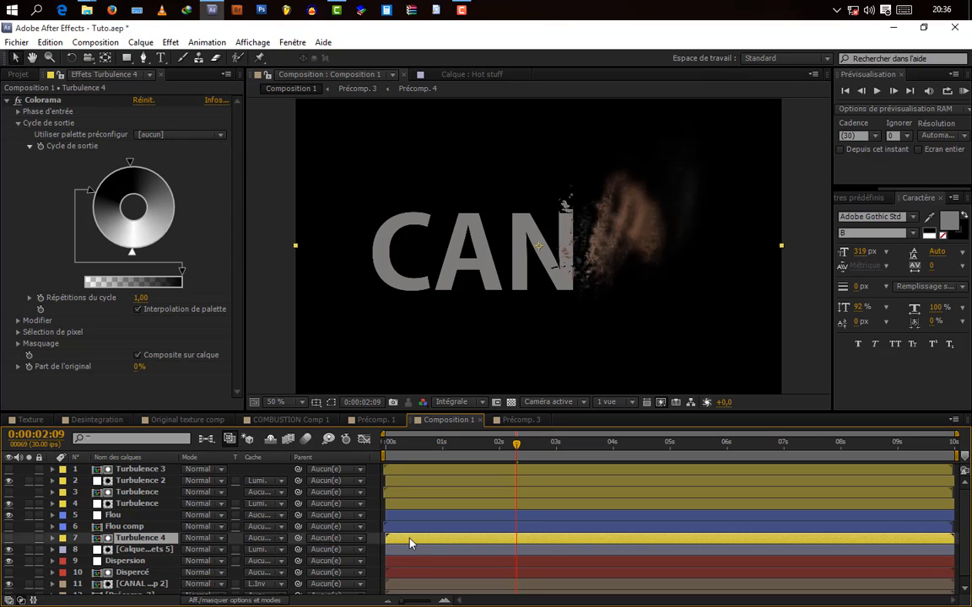
mouse_move(411, 543)
mouse_down()
mouse_move(396, 545)
mouse_move(425, 544)
mouse_move(417, 543)
mouse_up()
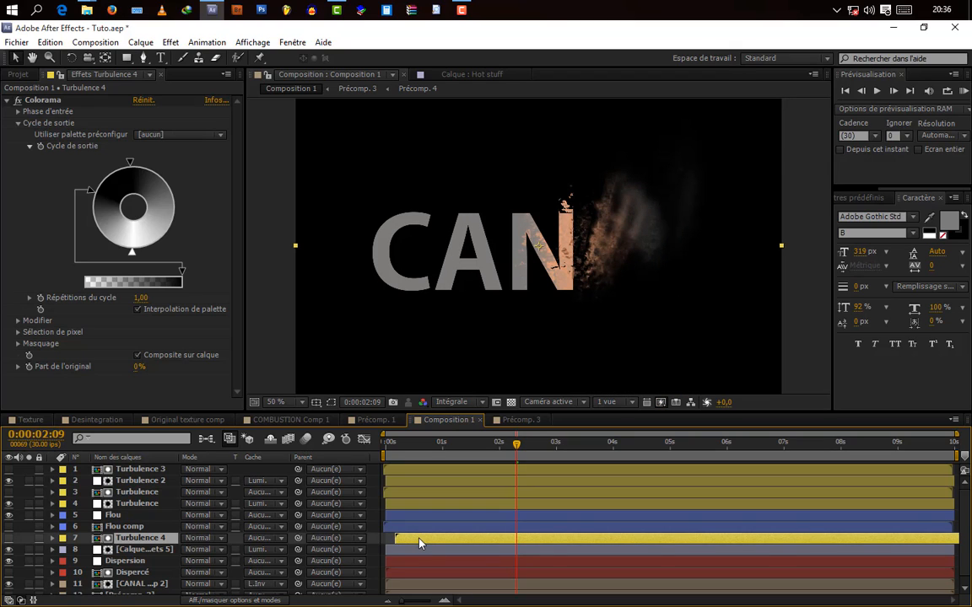
drag(428, 542, 420, 543)
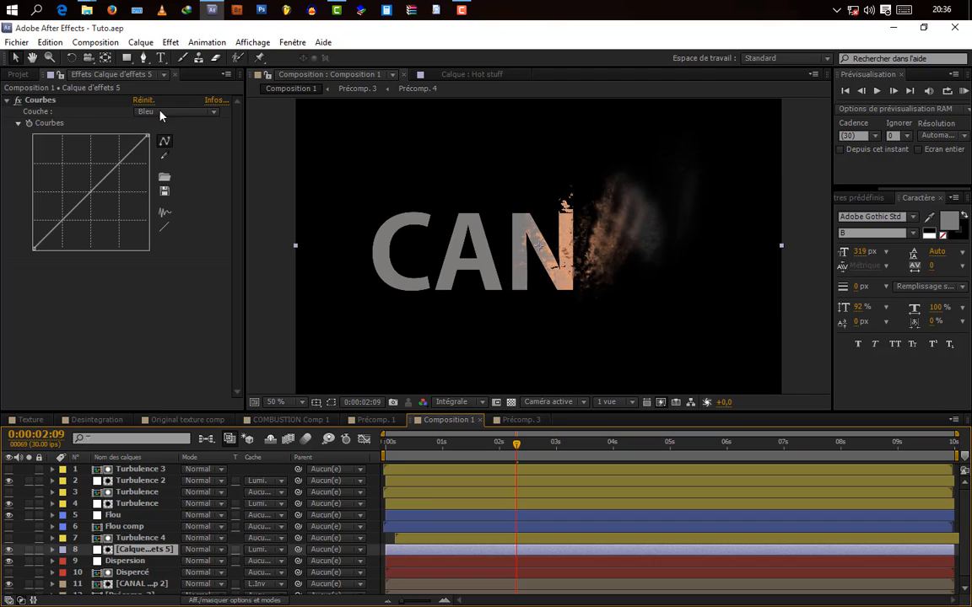
- Try lowering the RVB curve of Calque d'effets 5, and undo the change
click(160, 112)
click(156, 126)
drag(95, 188, 112, 205)
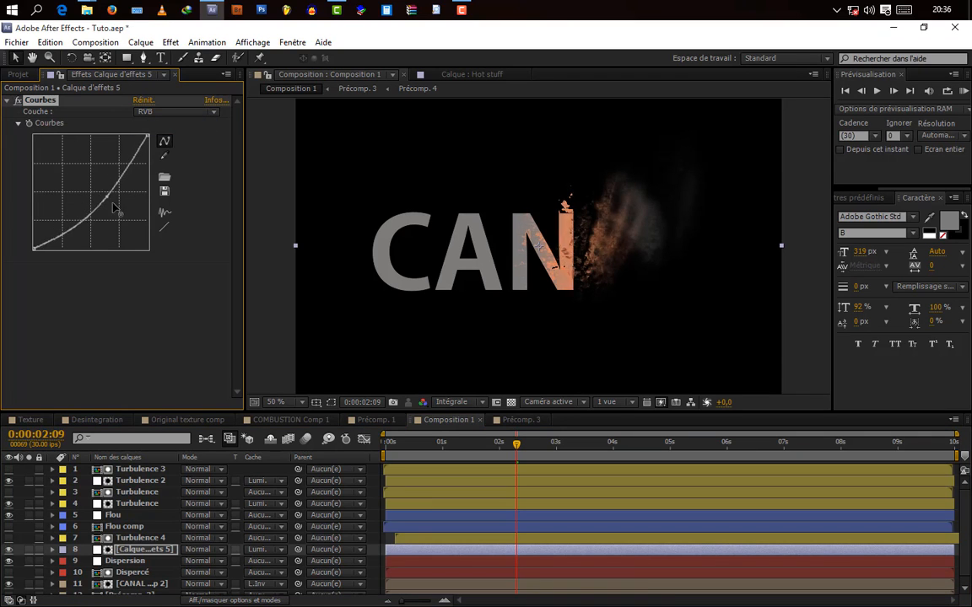
key(ctrl+z)
key(ctrl+z)
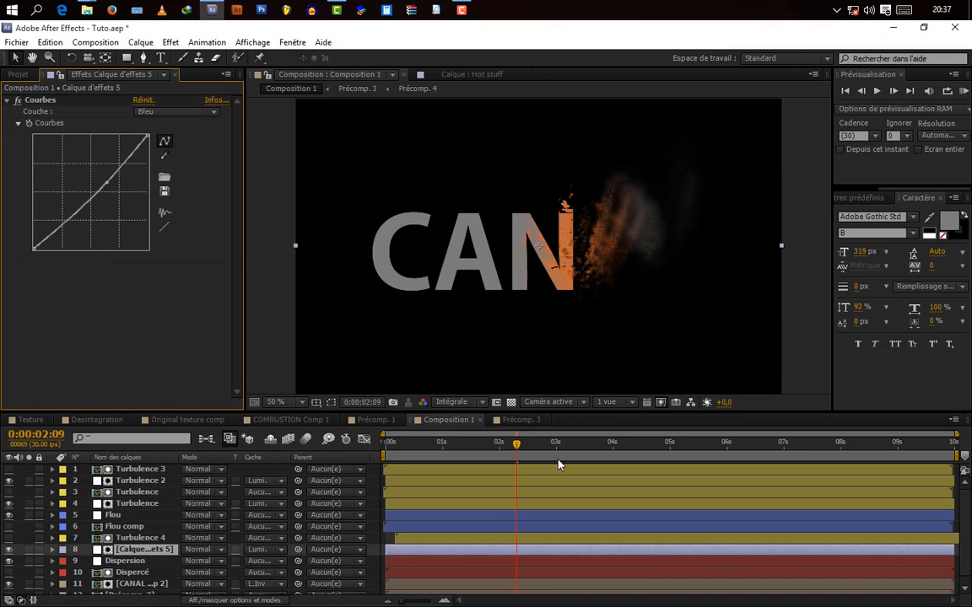
- Create a new adjustment layer at the top of the layer stack and rename it Couleur
mouse_move(516, 447)
mouse_down()
mouse_move(469, 462)
mouse_move(509, 464)
mouse_up()
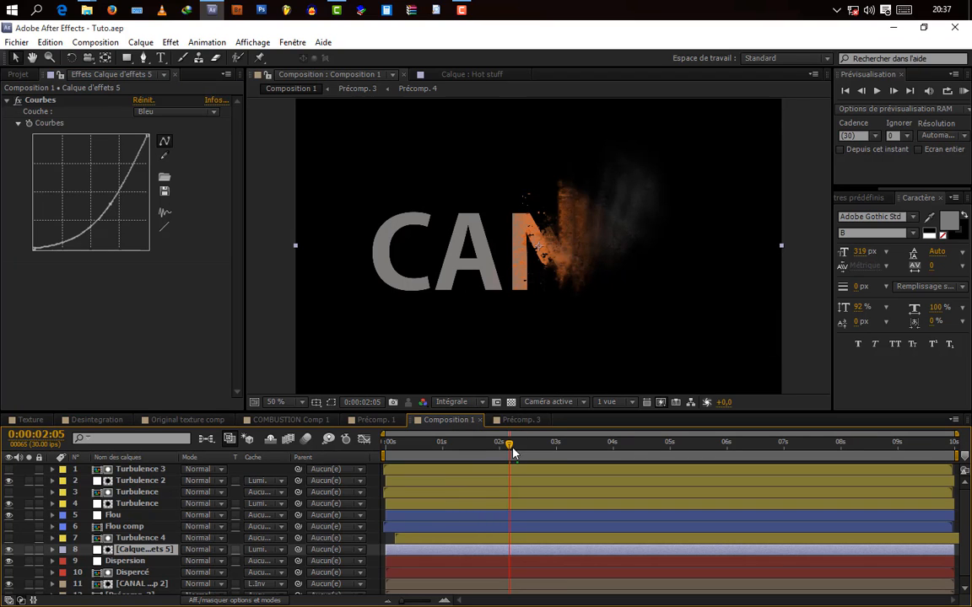
mouse_move(515, 453)
mouse_down()
mouse_move(537, 453)
mouse_move(511, 452)
mouse_up()
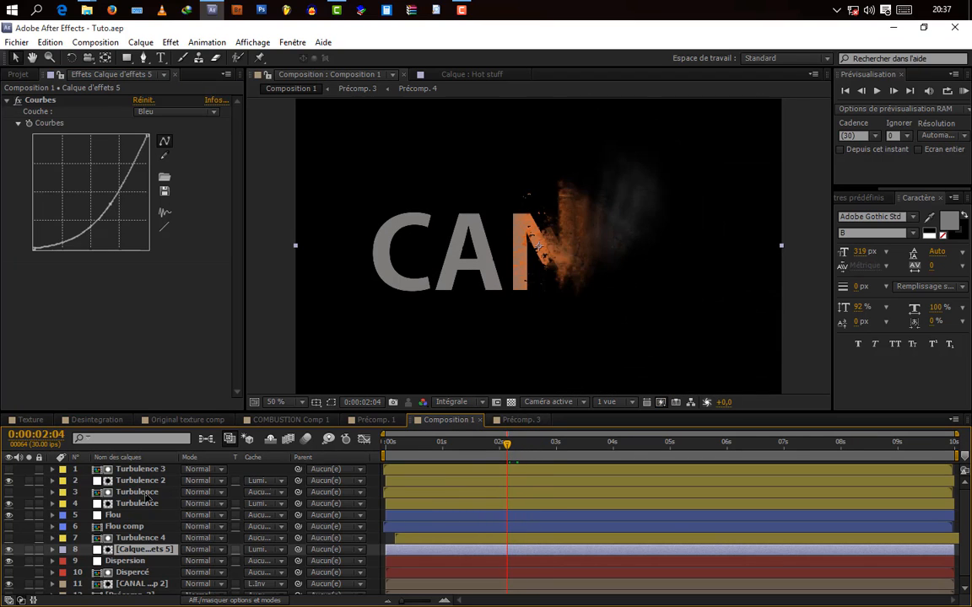
click(141, 42)
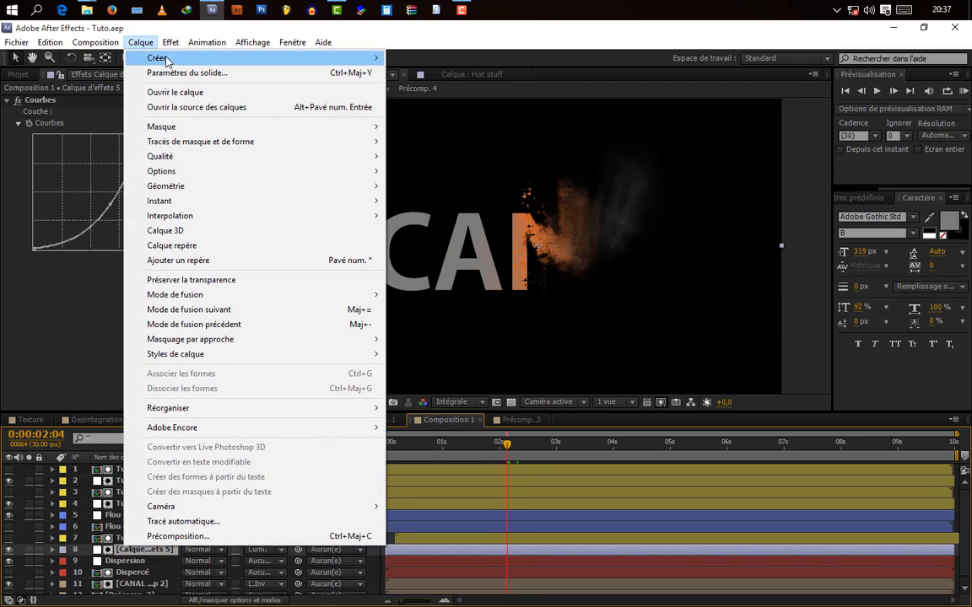
mouse_move(166, 59)
click(438, 146)
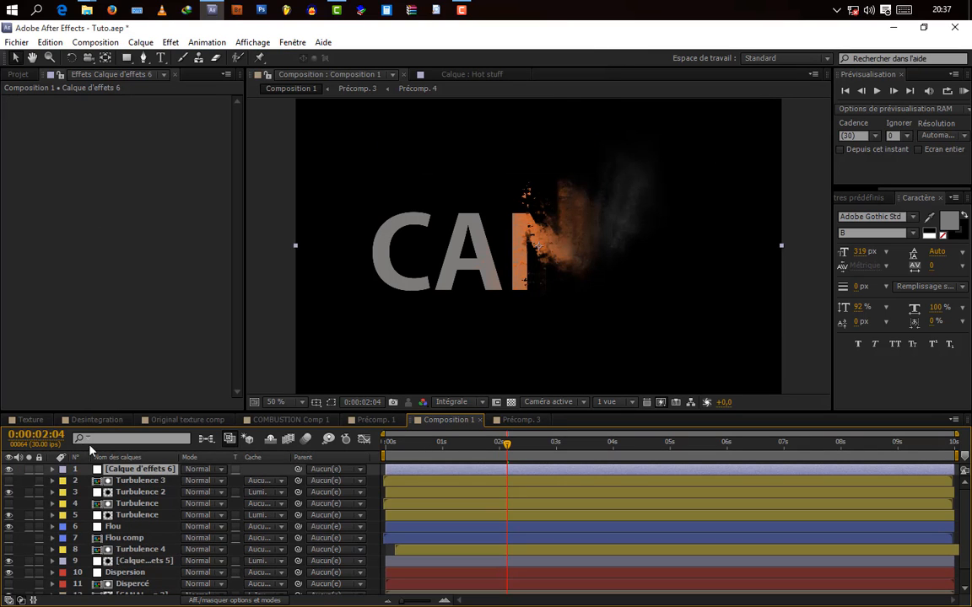
right_click(122, 473)
click(173, 598)
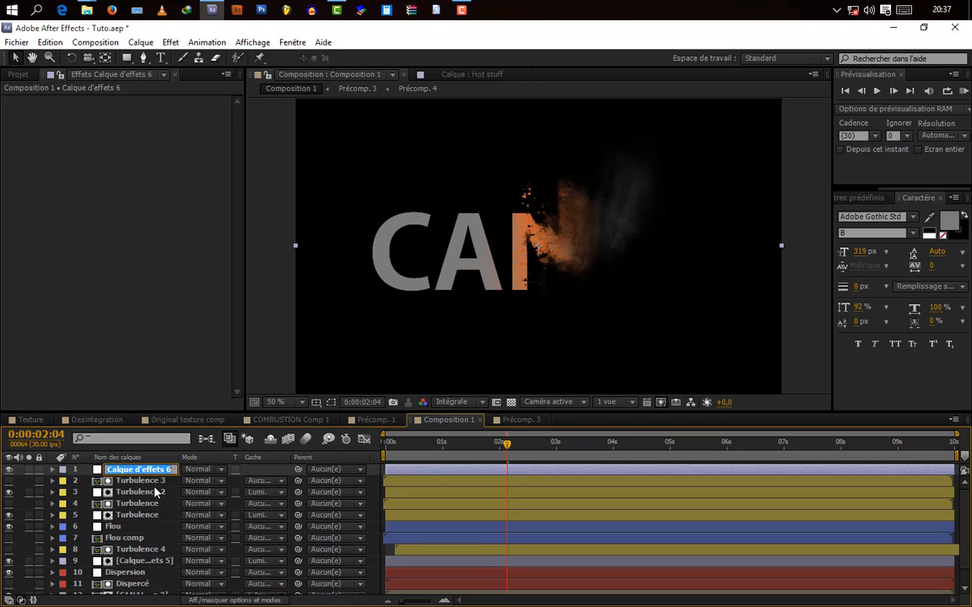
text(Couleur)
click(135, 475)
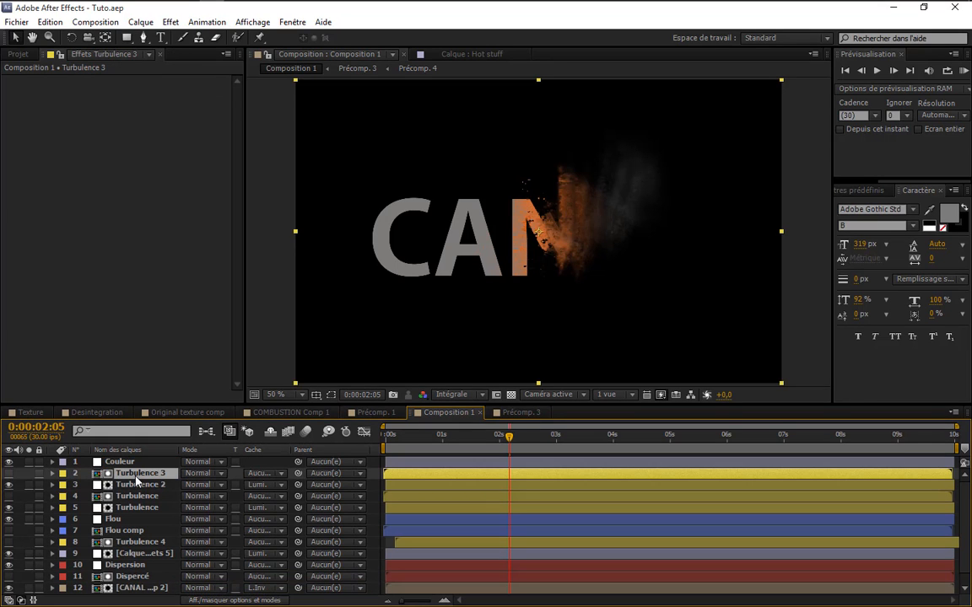
- Duplicate Turbulence 3, move the copy above Couleur, and set Couleur's track matte to Luminance Turbulence 5
key(ctrl+d)
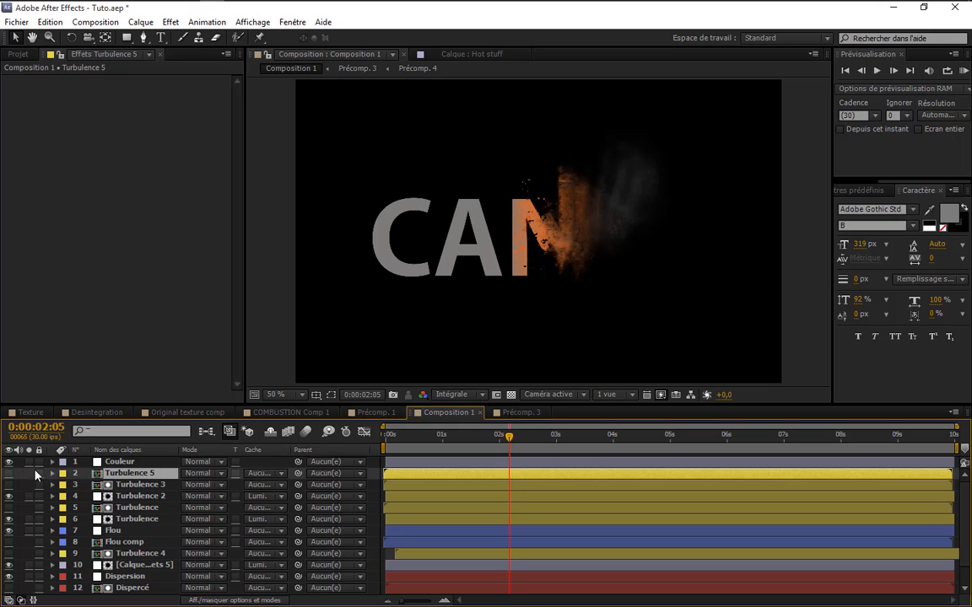
drag(122, 474, 129, 467)
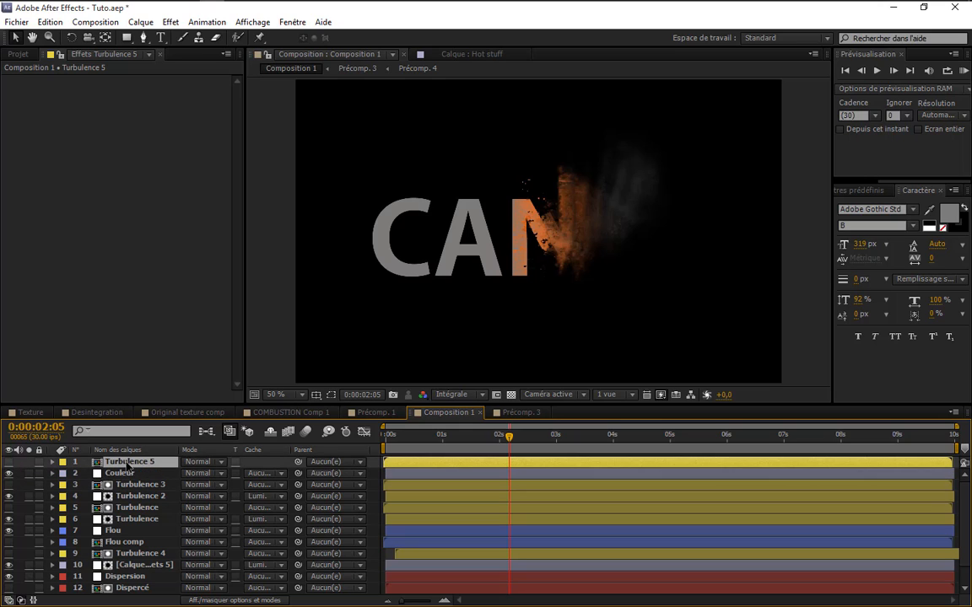
click(257, 477)
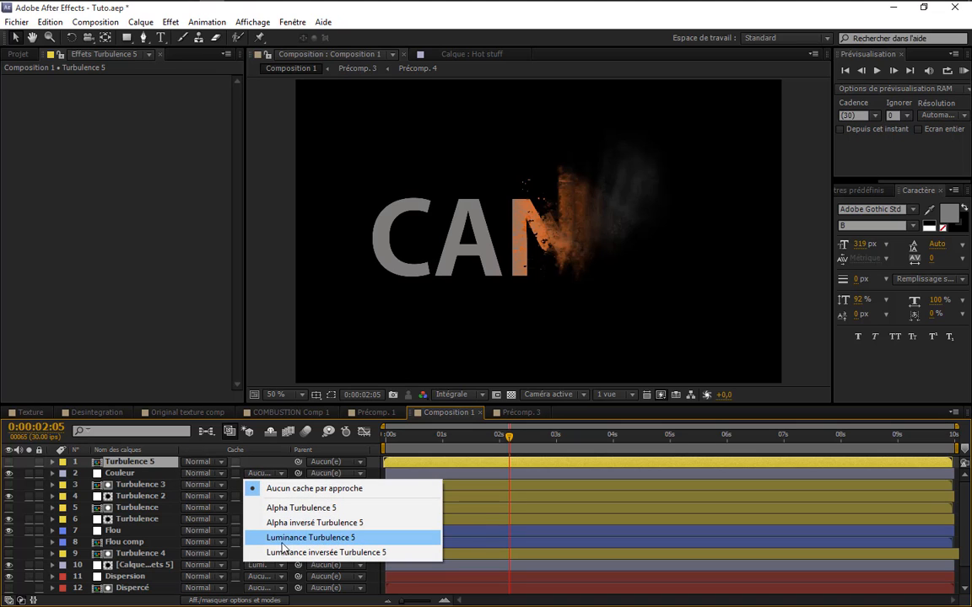
click(321, 538)
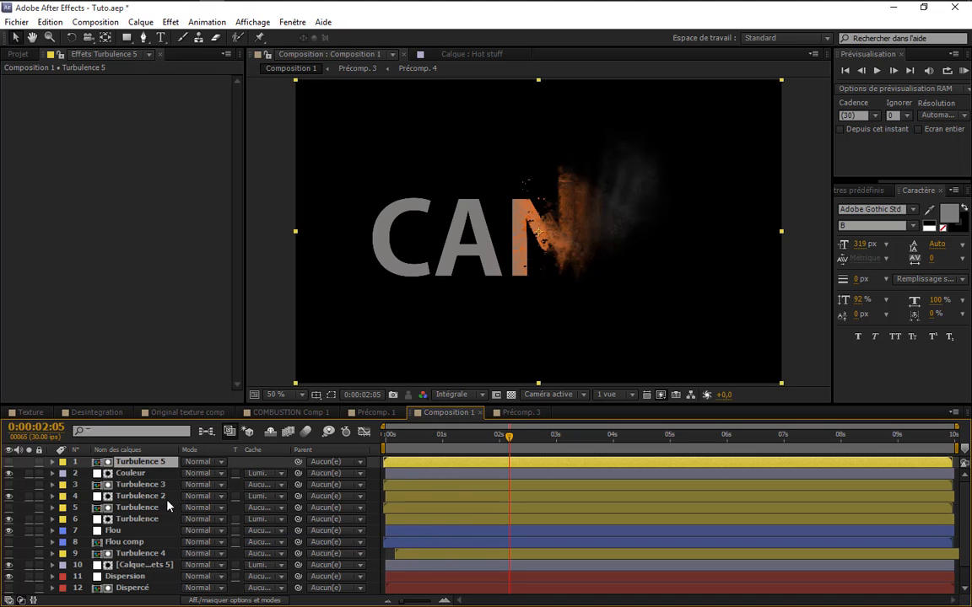
- Apply Courbes to the Couleur layer, try a strongly raised RVB curve, and reset that curve to linear
click(131, 473)
click(168, 24)
click(165, 52)
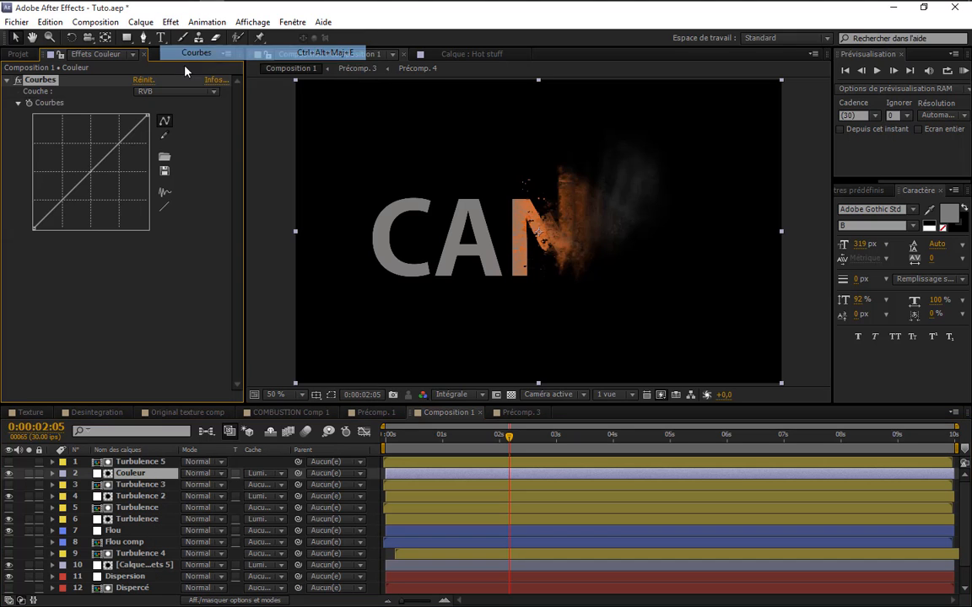
drag(98, 138, 81, 125)
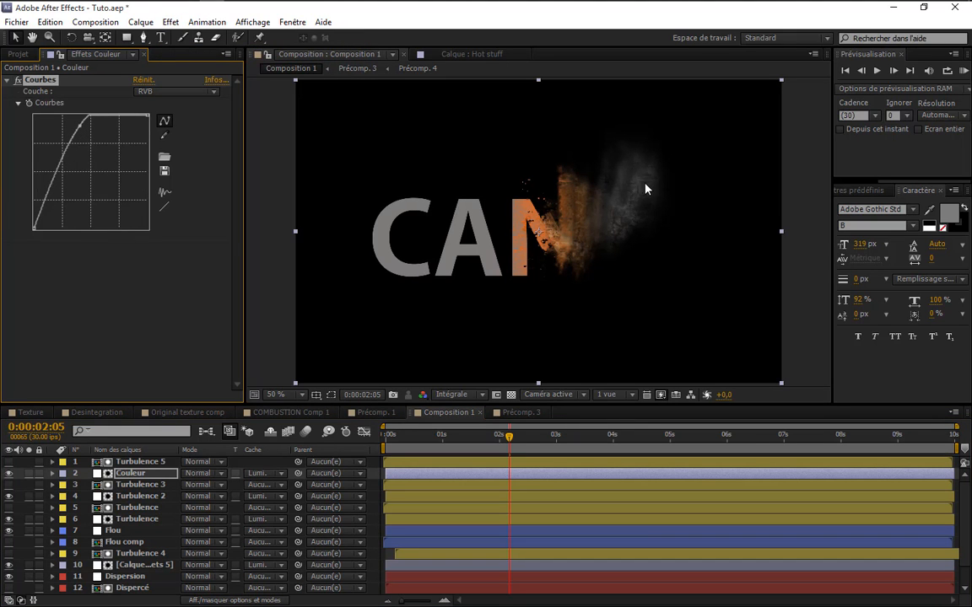
click(163, 205)
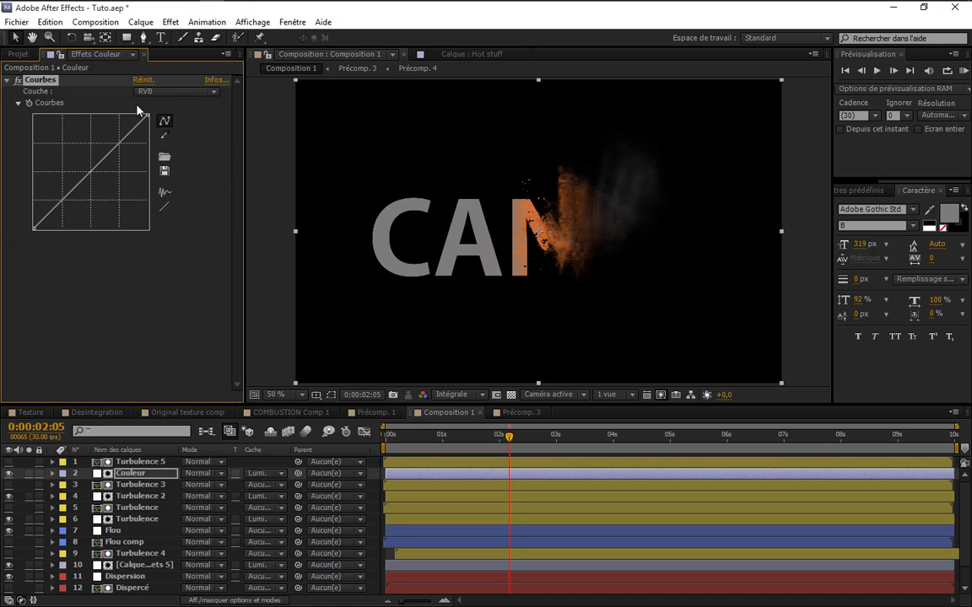
- Raise the Rouge curve and lower the Bleu curve in Couleur's Courbes effect for a reddish smoke tint
click(148, 91)
click(168, 122)
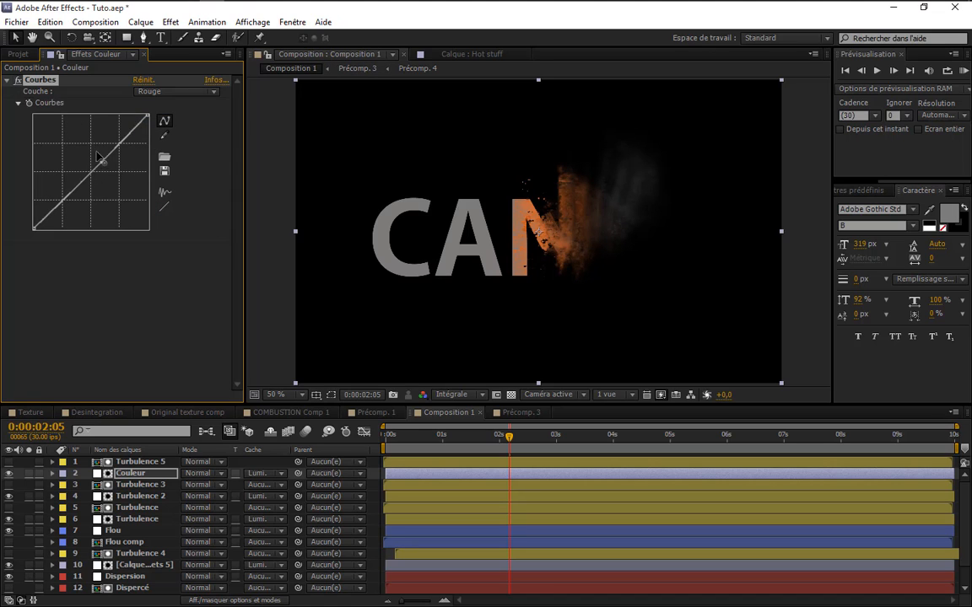
drag(91, 171, 95, 134)
click(163, 96)
click(177, 135)
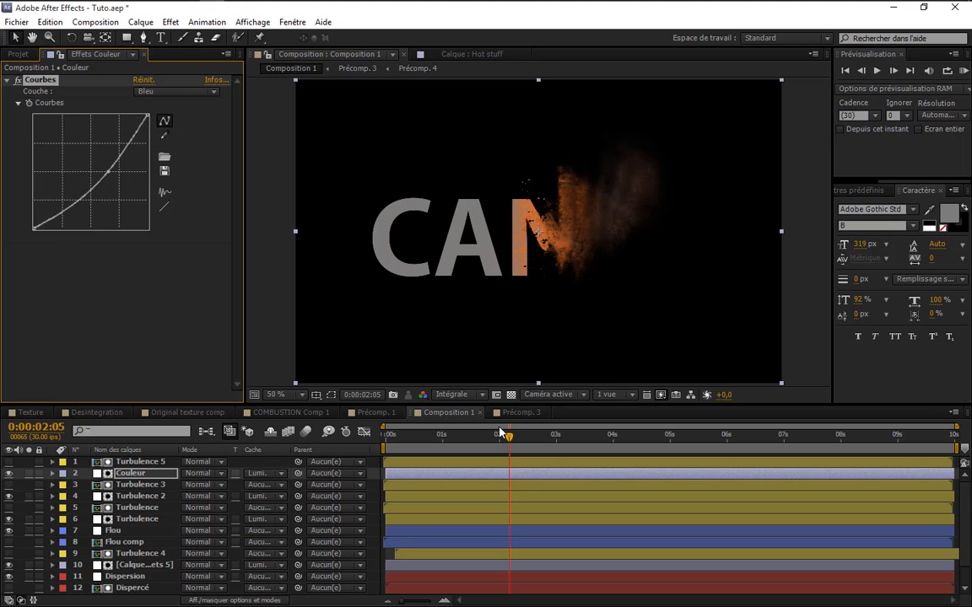
drag(488, 449, 507, 451)
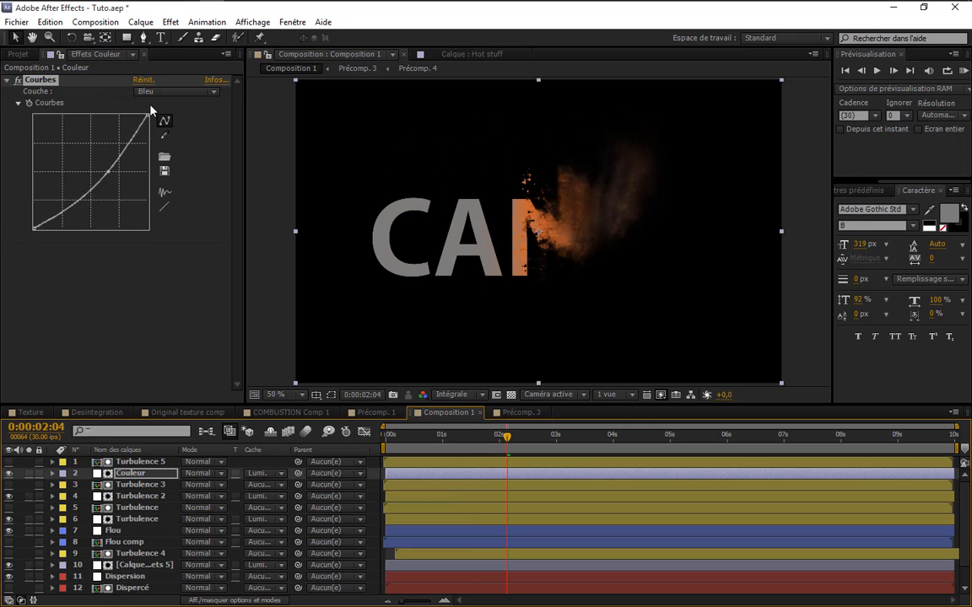
drag(108, 172, 110, 187)
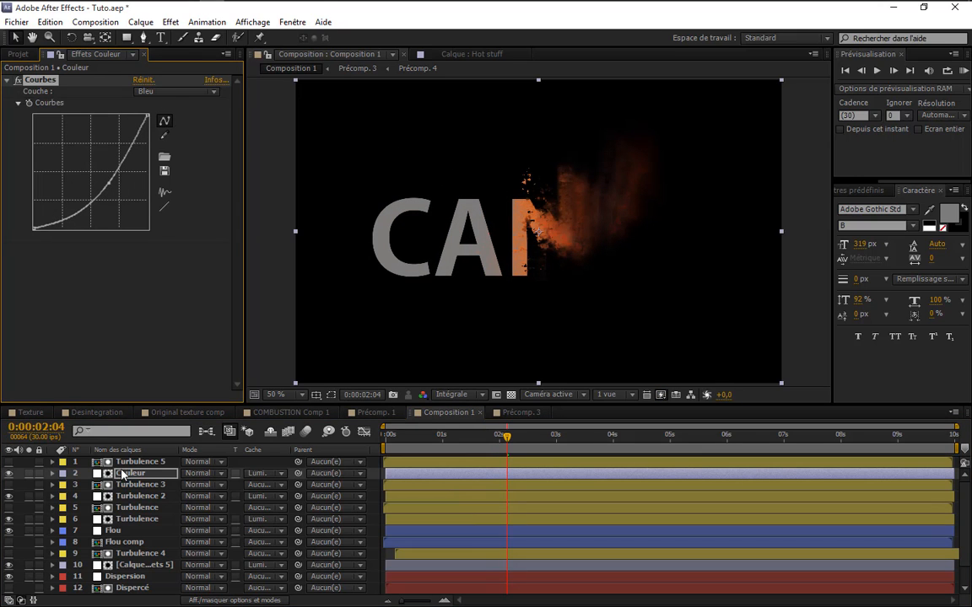
- Apply Lueur diffuse to the Couleur layer with Rayon 214 and Intensité 2,4
click(122, 475)
click(180, 35)
click(171, 22)
mouse_move(232, 269)
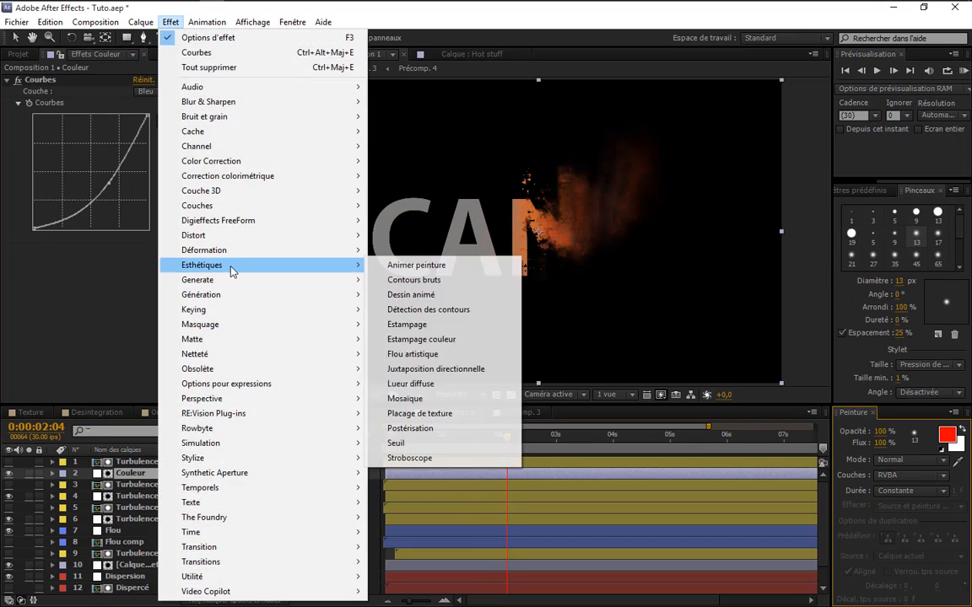
click(411, 384)
drag(140, 242, 162, 254)
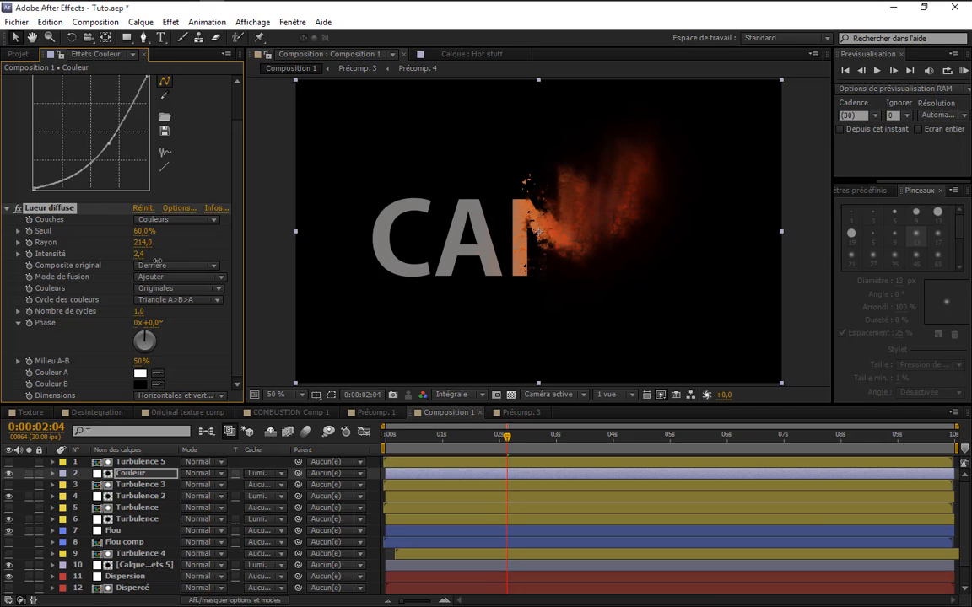
- Open Précomp. 3 from Turbulence 5, apply Flou accéléré with Intensité 10 to Précomp. 4, and return to Composition 1
click(140, 462)
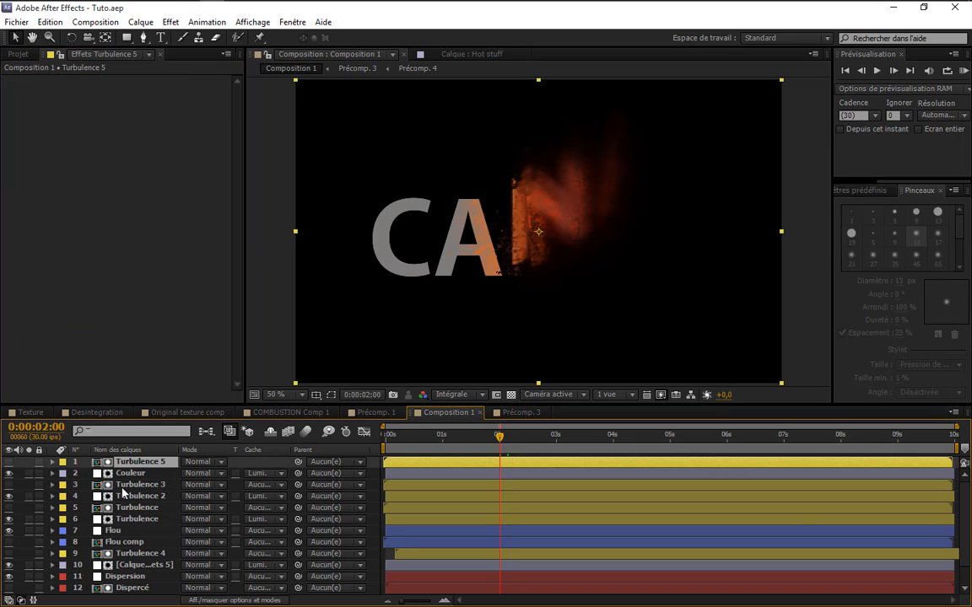
double_click(135, 465)
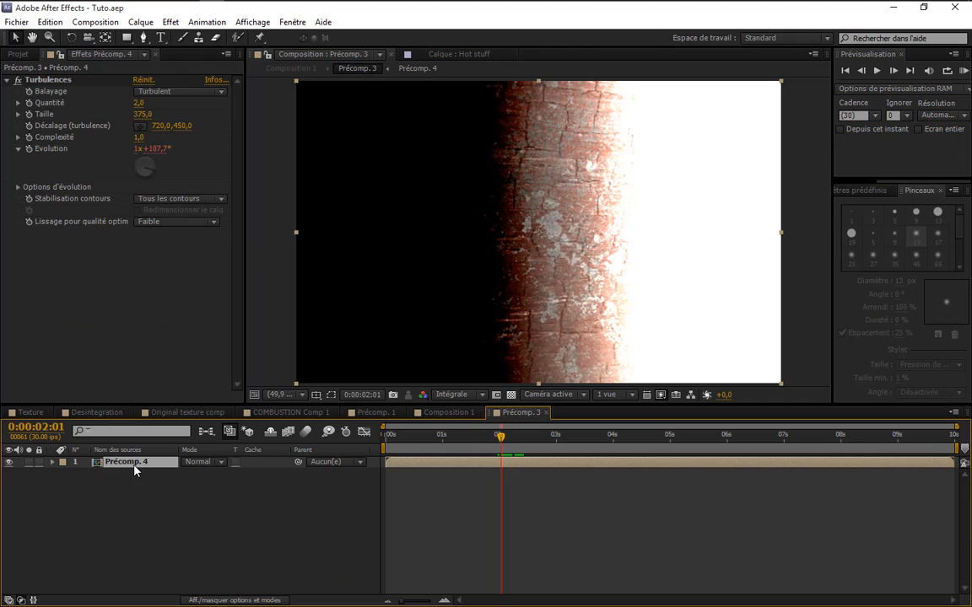
click(172, 24)
mouse_move(215, 354)
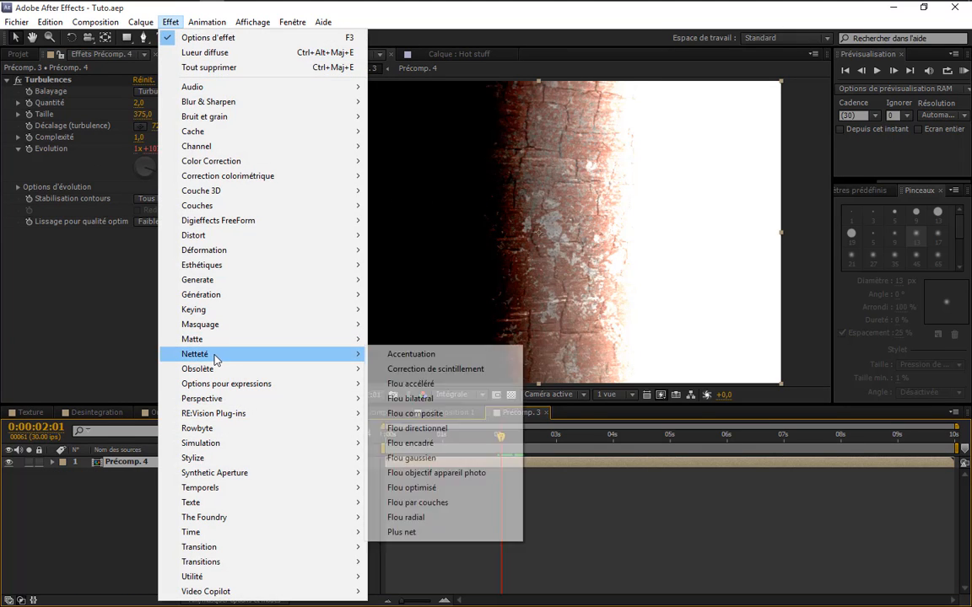
click(410, 383)
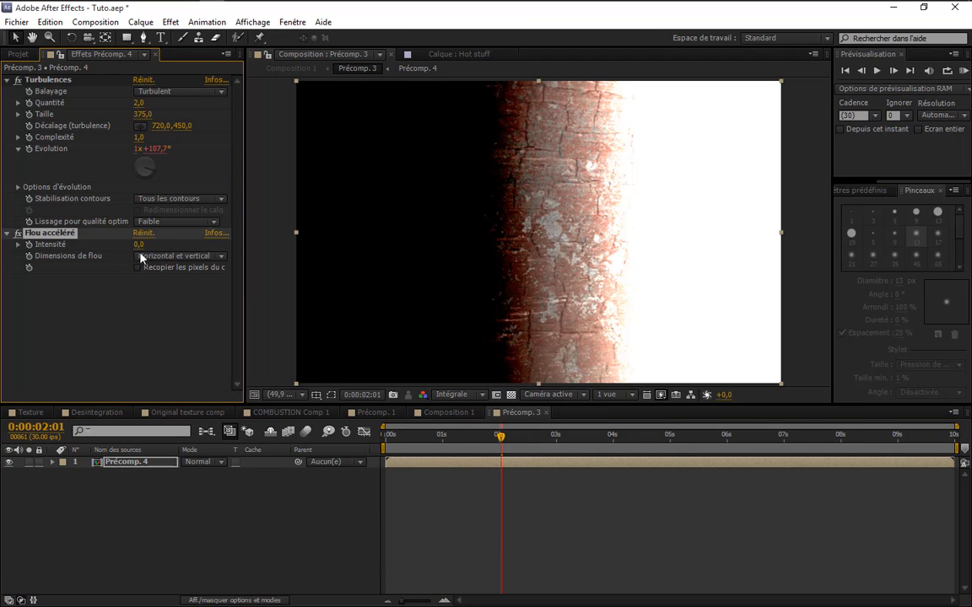
text(10)
key(Return)
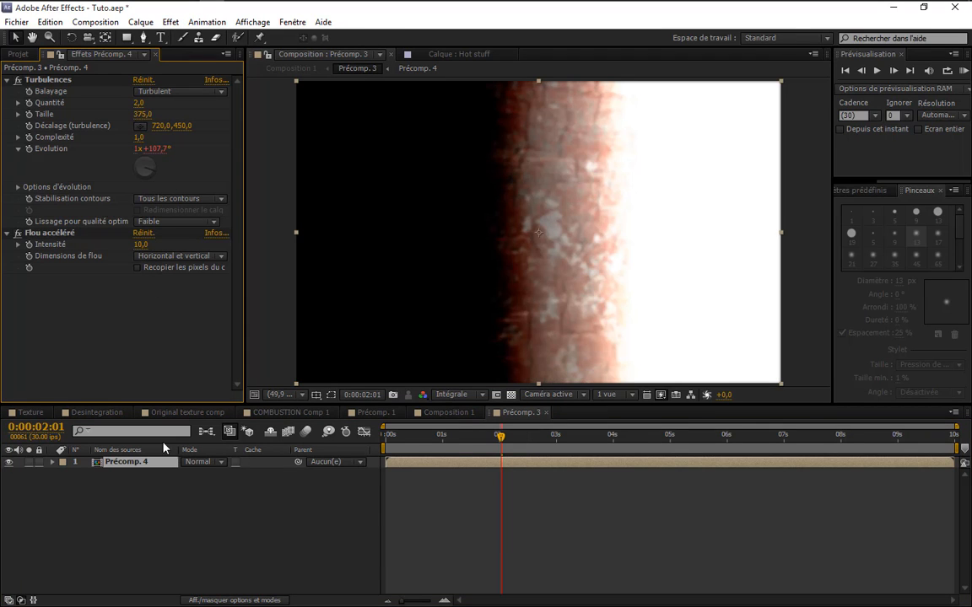
click(447, 411)
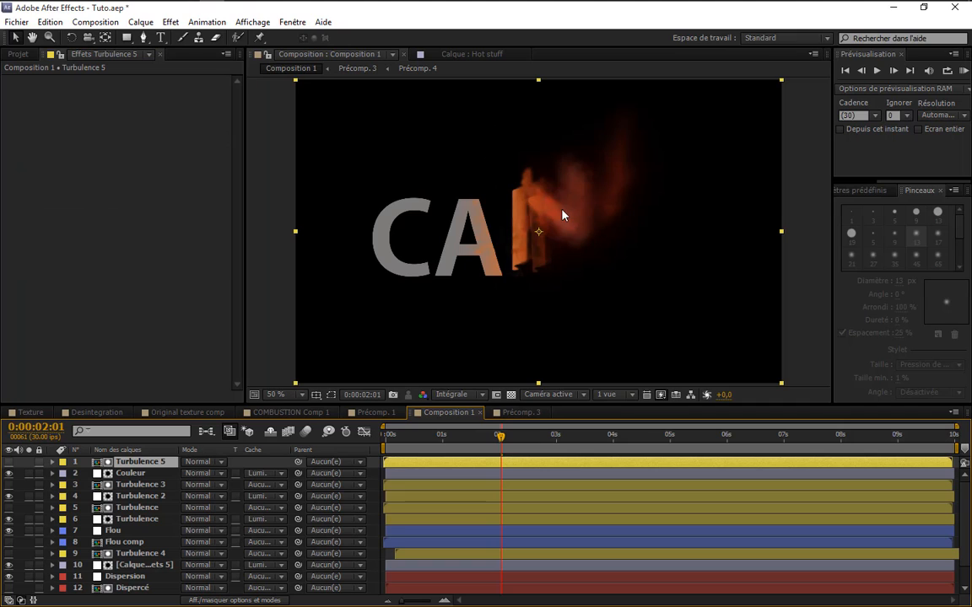
- Review the softened disintegration around 2 seconds and examine the Turbulences settings of the Turbulence 2 and Turbulence adjustment layers
mouse_move(499, 438)
mouse_down()
mouse_move(490, 438)
mouse_move(515, 439)
mouse_up()
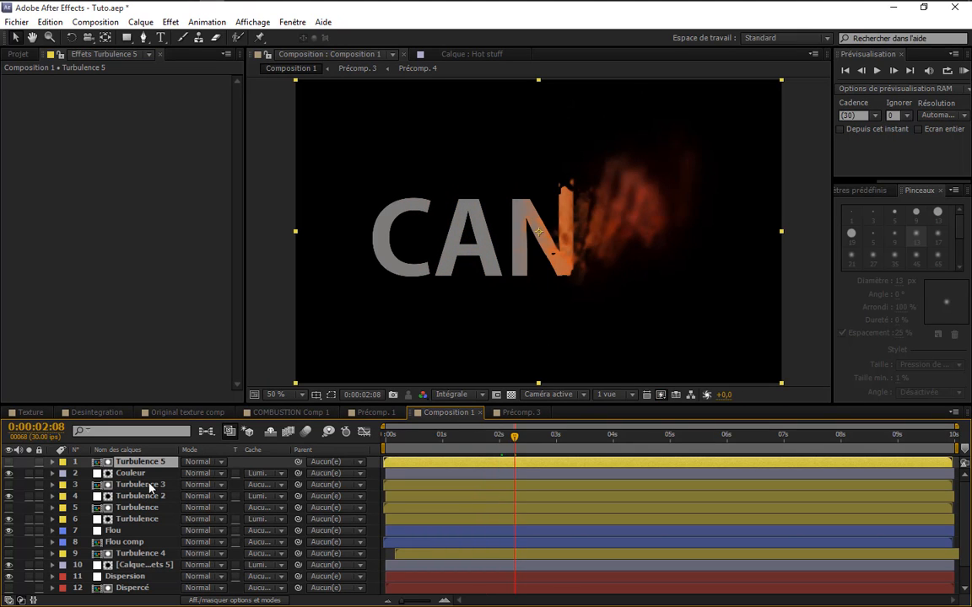
click(150, 487)
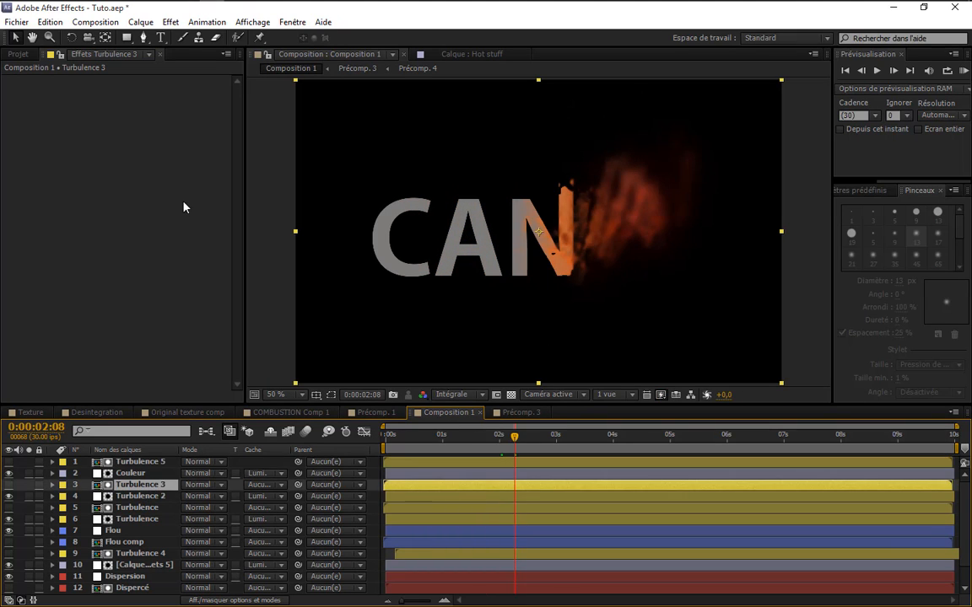
click(135, 496)
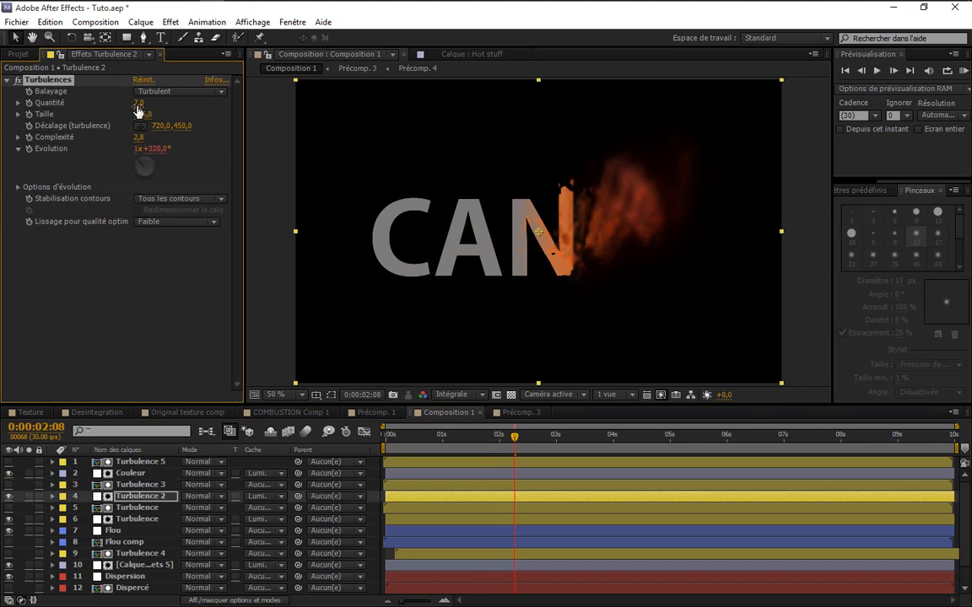
click(135, 519)
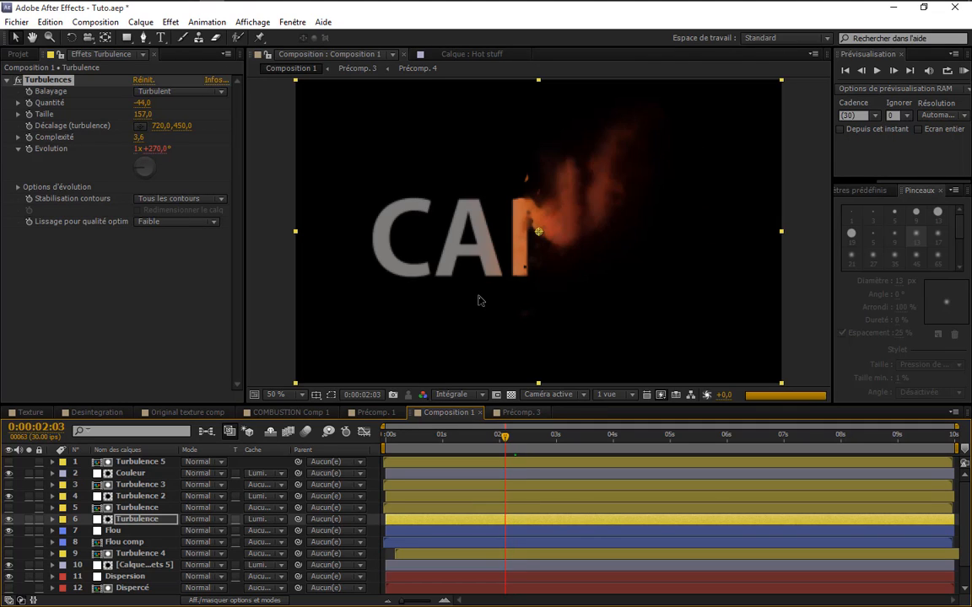
- Compare the result with the Flou layer hidden and shown, and set its Flou composite Maximum to 30
click(133, 529)
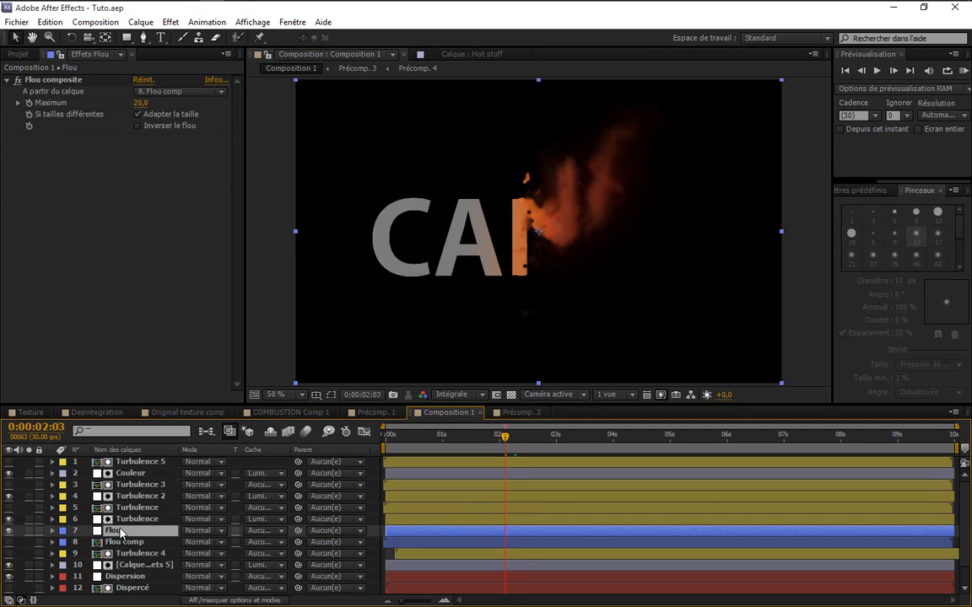
click(9, 531)
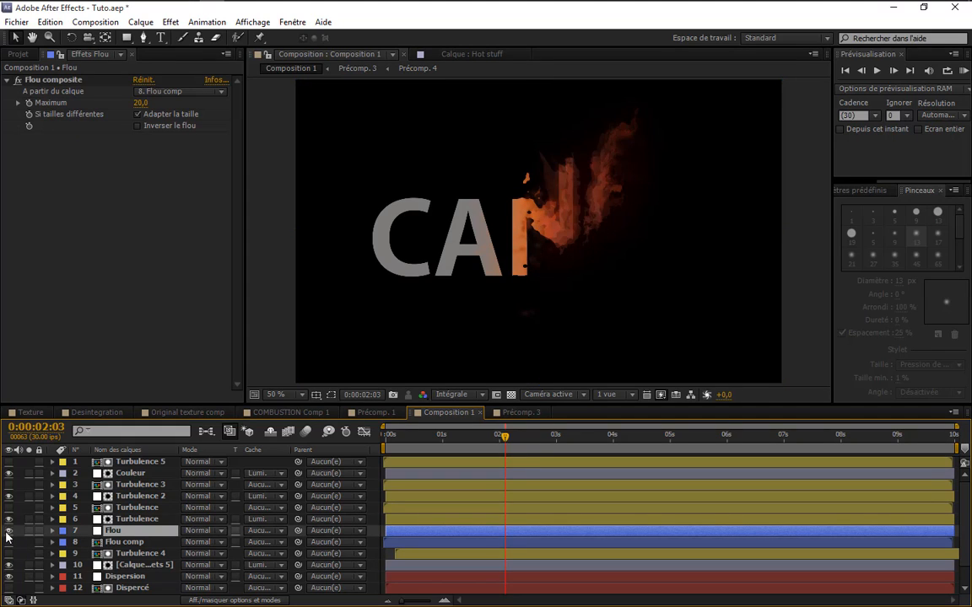
click(8, 530)
click(8, 530)
click(9, 530)
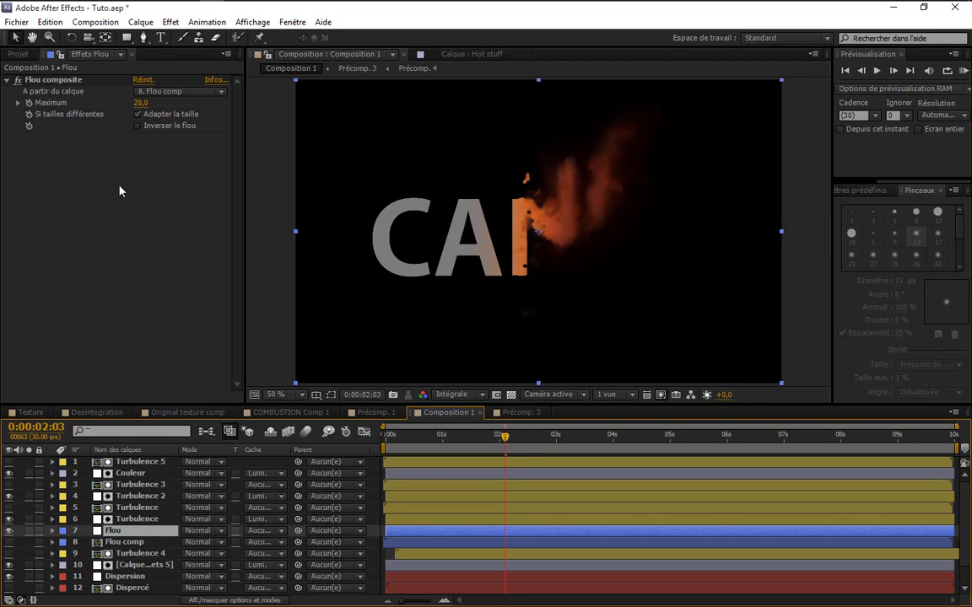
click(141, 104)
text(30)
key(Return)
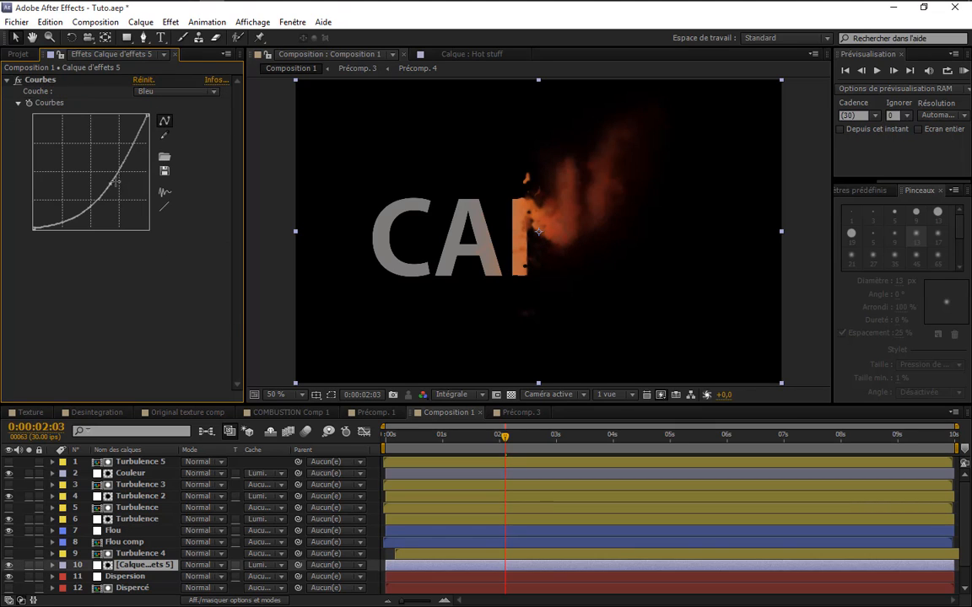
- Fine-tune the Bleu curve of Calque d'effets 5 slightly downward and check other frames of the animation
mouse_move(114, 182)
mouse_down()
mouse_move(97, 158)
mouse_move(125, 205)
mouse_move(112, 183)
mouse_up()
drag(504, 473, 554, 481)
click(392, 462)
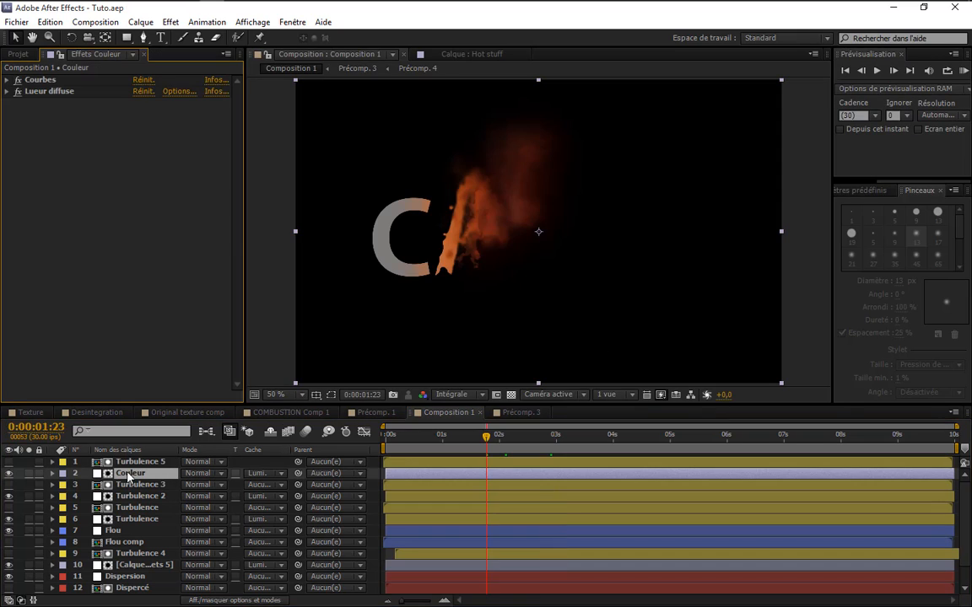
- Add a second Lueur diffuse to the Couleur layer, set its Rayon to 5, and lower its Seuil
click(170, 22)
mouse_move(226, 264)
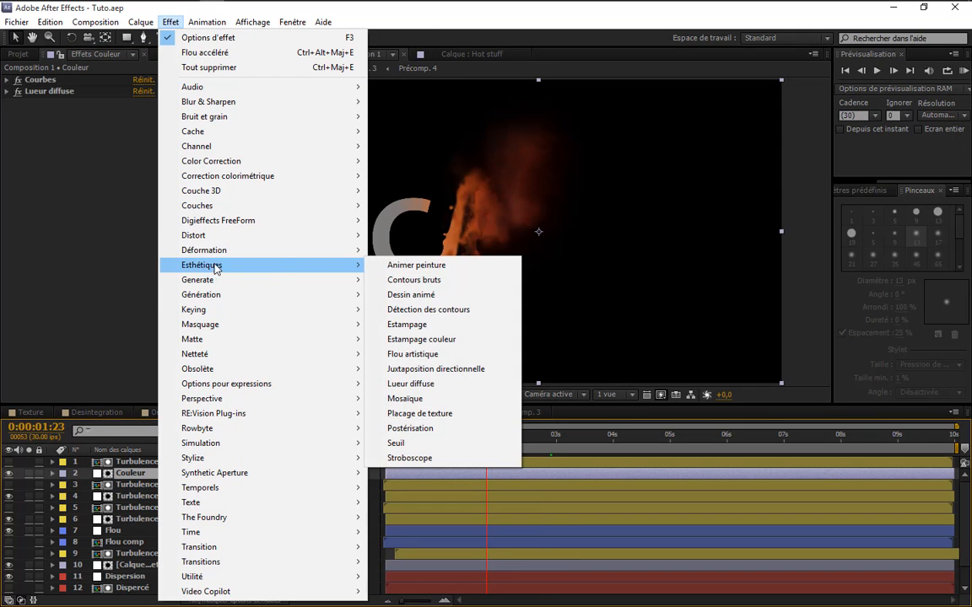
click(380, 351)
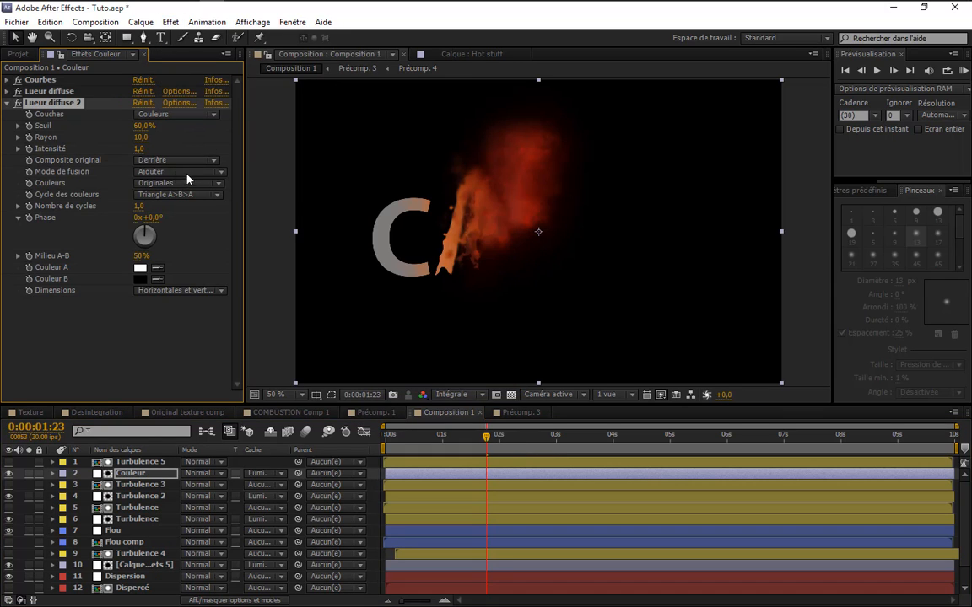
click(145, 138)
text(5)
drag(143, 125, 111, 128)
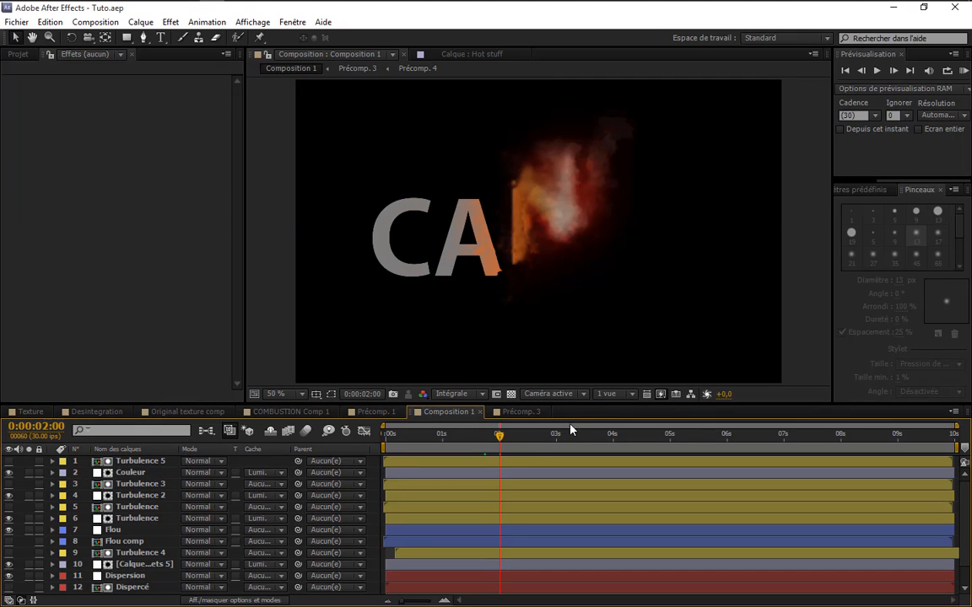
- Compare the effect at 0:00:02:10 with the Desintegration composition, and open CANAL - Comp 2 from Composition 1
click(517, 441)
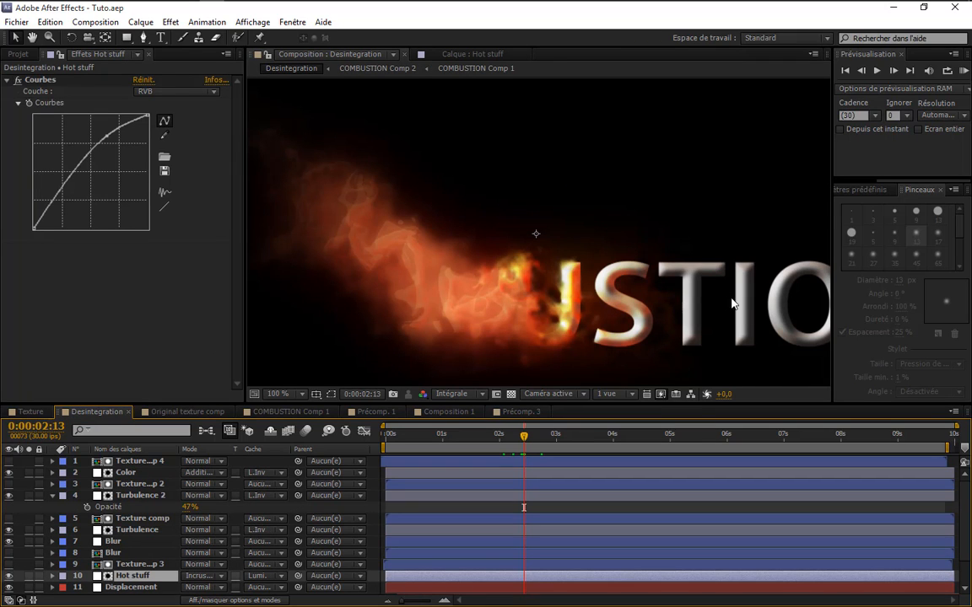
click(439, 410)
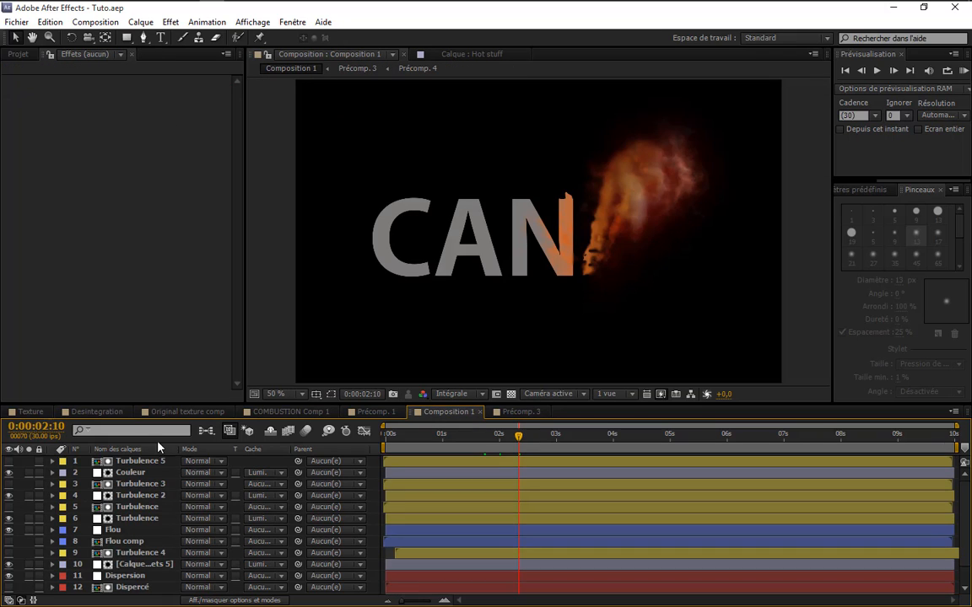
scroll(114, 477, down, 1)
click(135, 581)
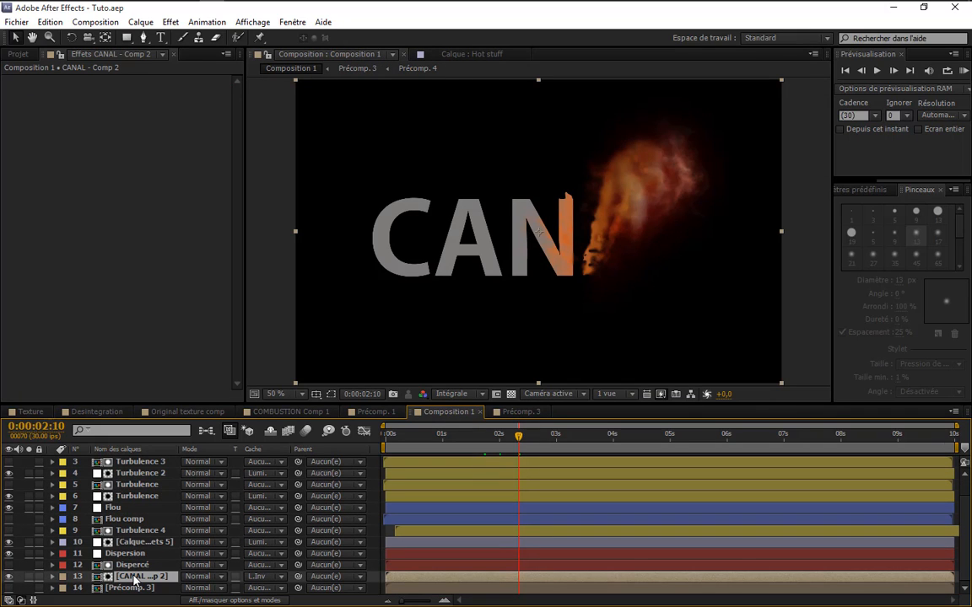
double_click(135, 579)
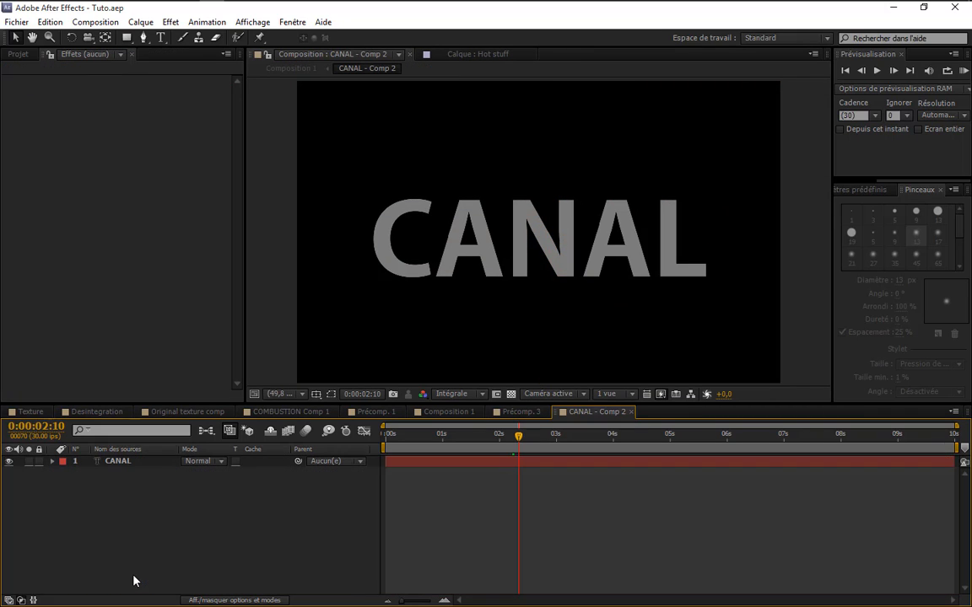
- Add a Biseautage et estampage layer style to the CANAL text and set its Profondeur to 1000%
click(124, 464)
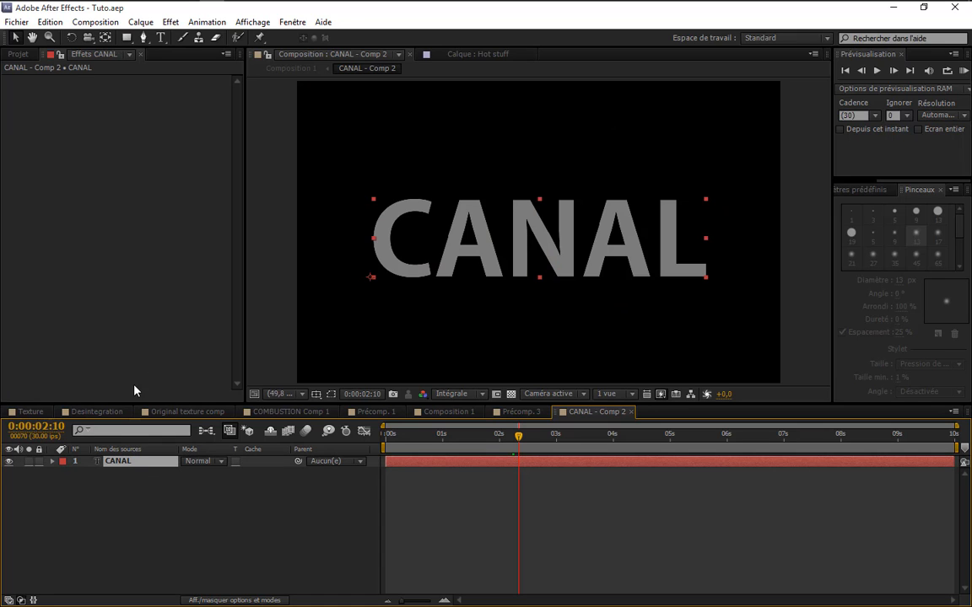
click(140, 22)
mouse_move(189, 334)
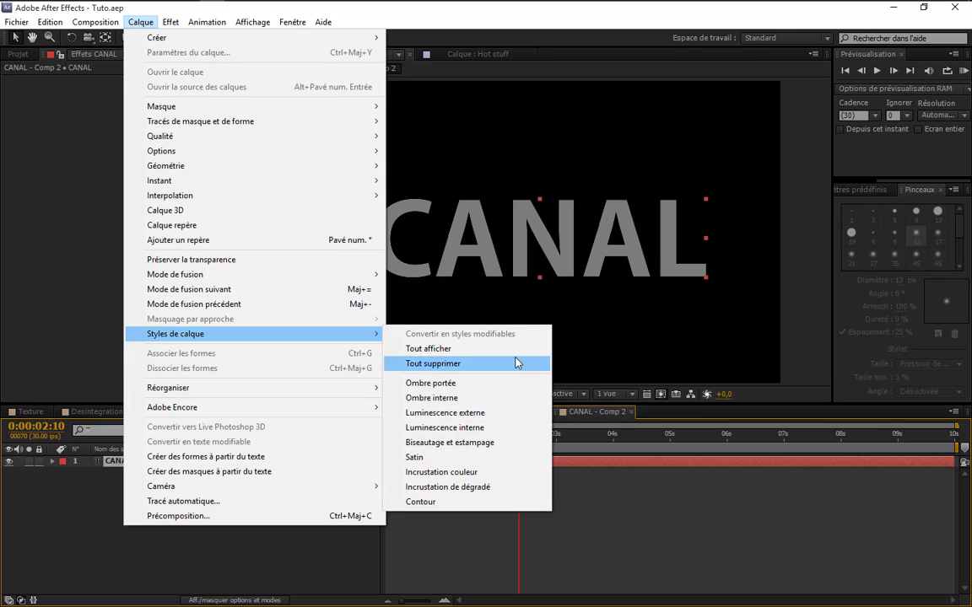
click(445, 445)
click(75, 518)
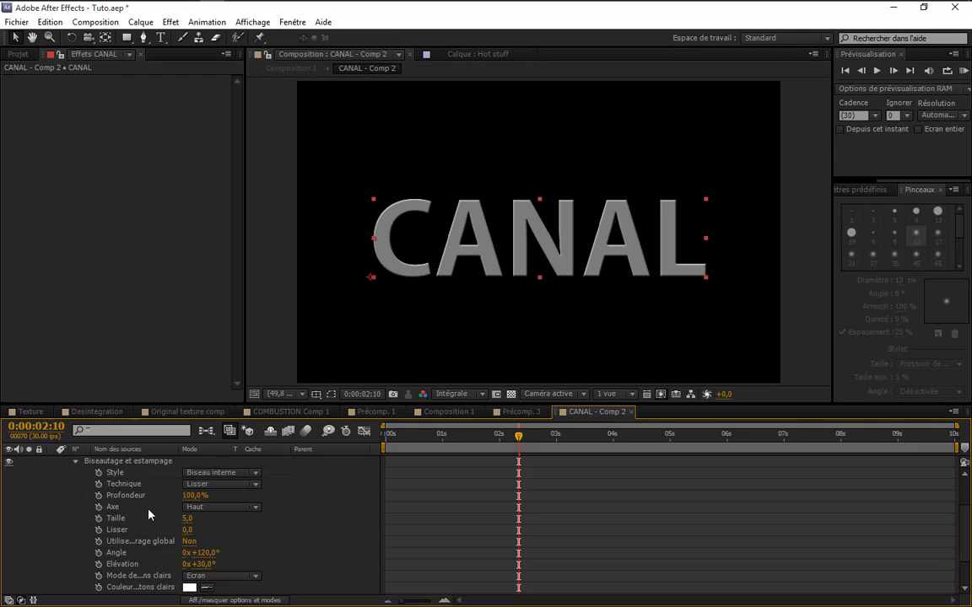
drag(187, 496, 670, 485)
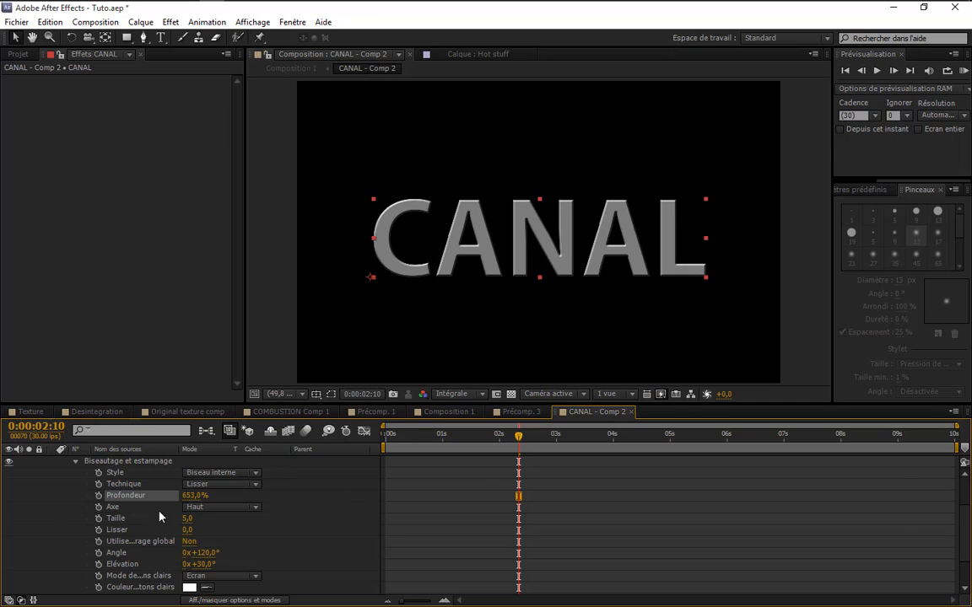
click(194, 496)
text(1000)
click(174, 530)
- Set the bevel's Taille to 20 and raise its Lisser to about 12.7
drag(187, 517, 198, 525)
click(293, 512)
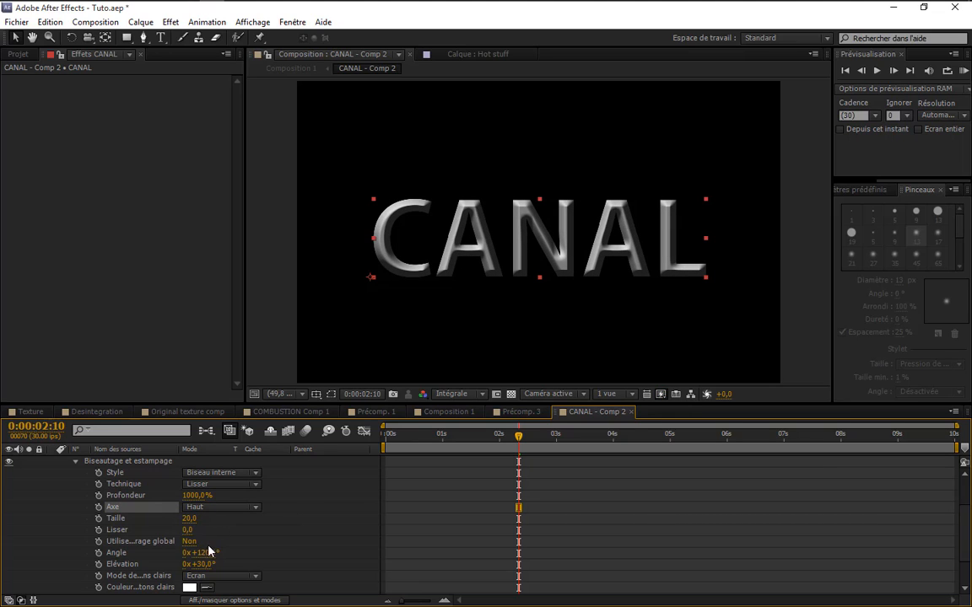
drag(187, 530, 271, 531)
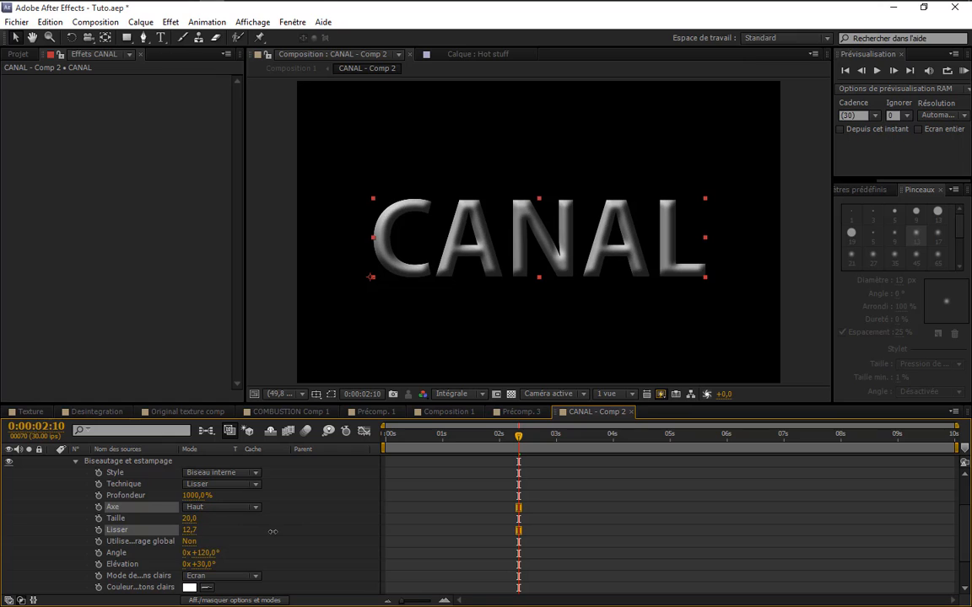
scroll(271, 529, up, 3)
click(75, 518)
- Examine the shaded text in the Desintegration composition for reference and return to CANAL - Comp 2
click(95, 411)
click(142, 518)
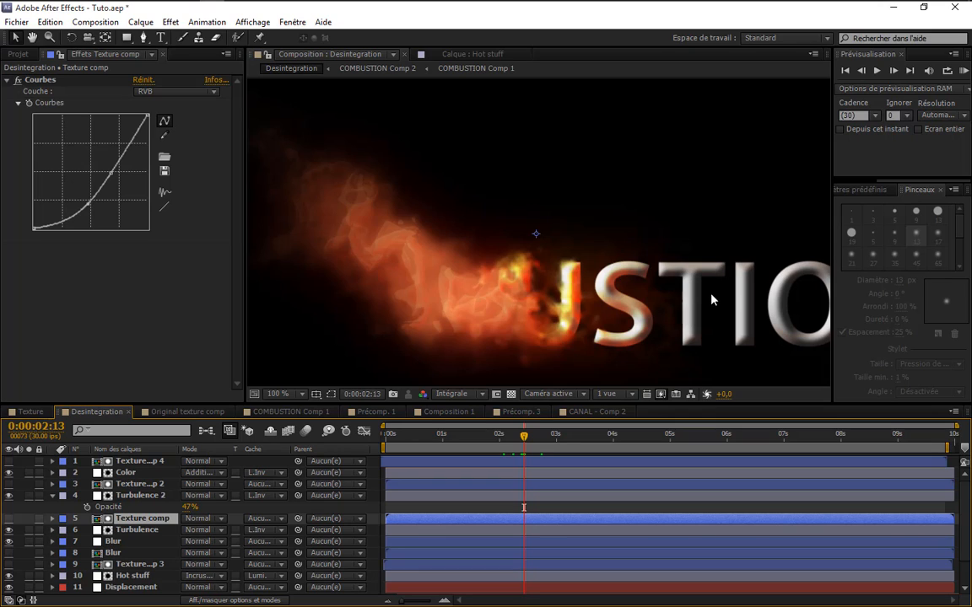
click(518, 412)
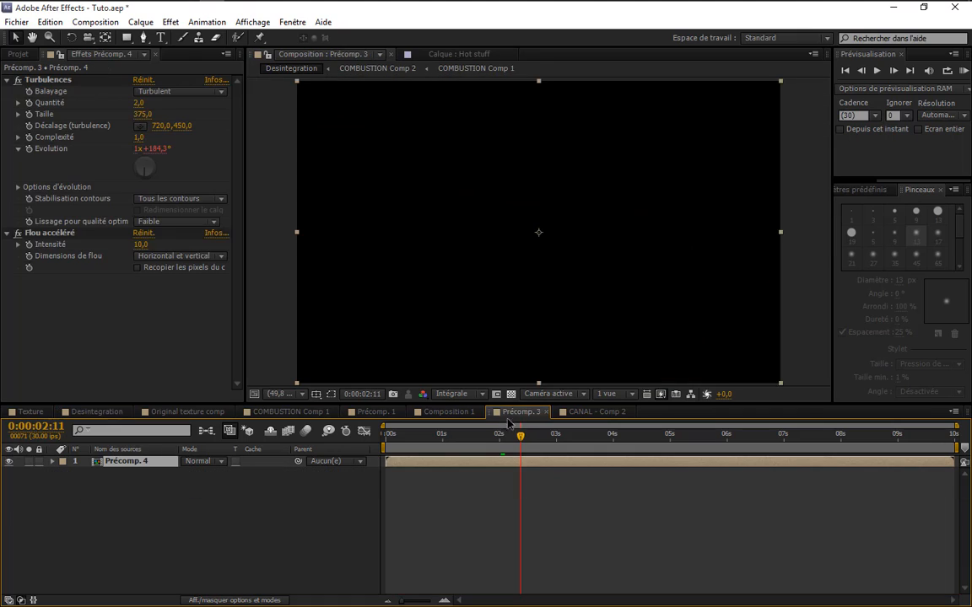
click(624, 411)
- Add a Satin layer style to the CANAL text and set its Couleur to orange
click(91, 463)
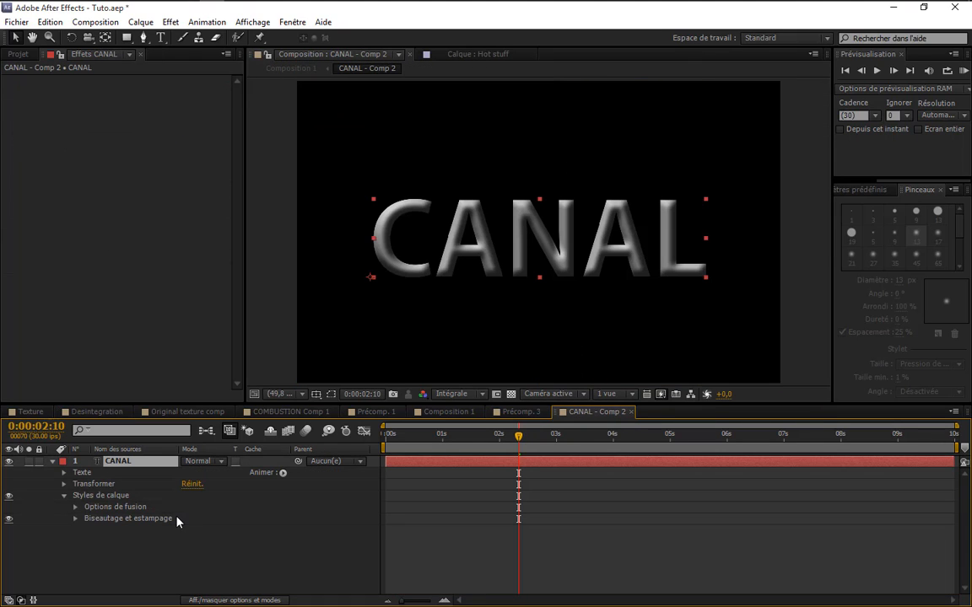
click(140, 22)
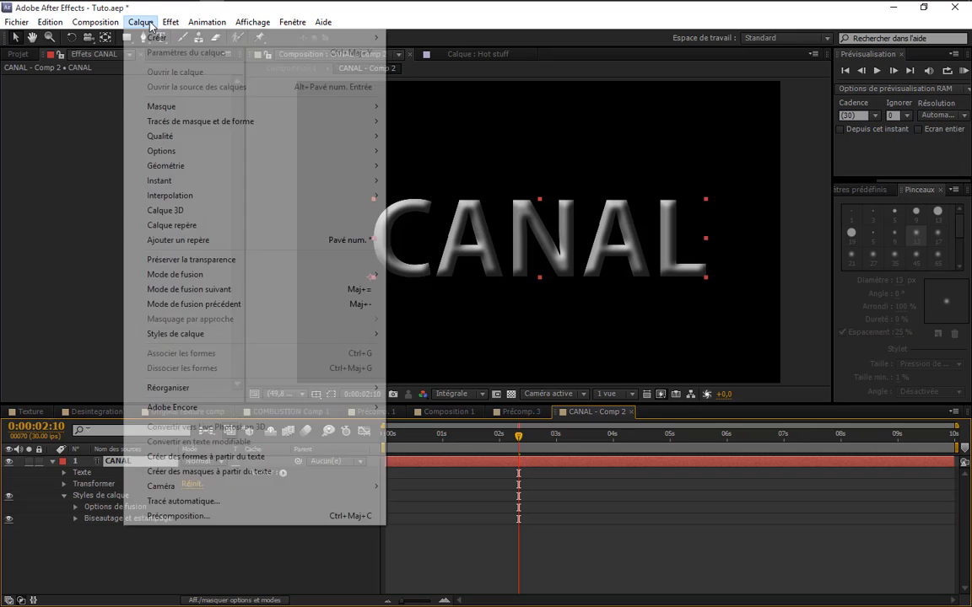
mouse_move(240, 337)
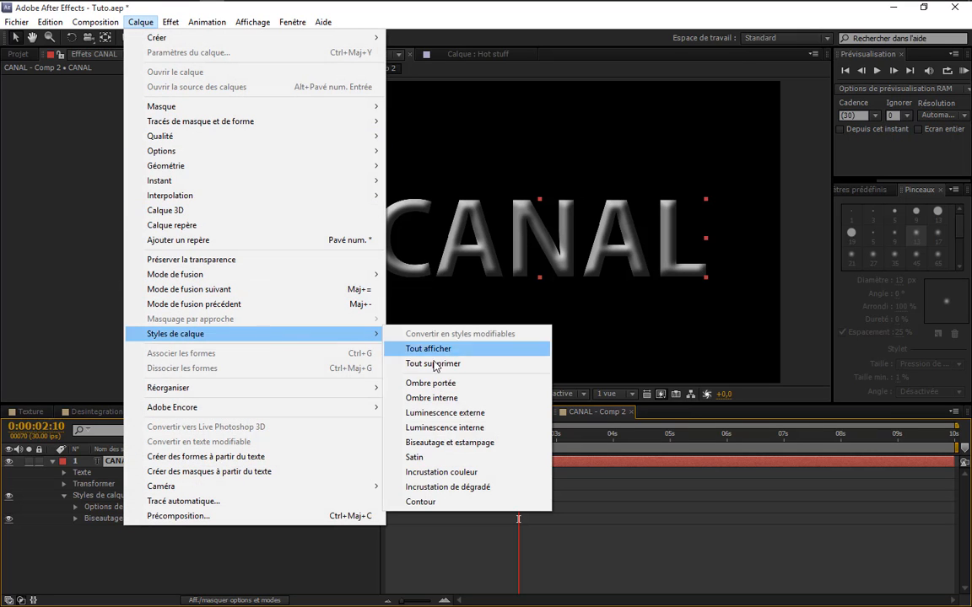
click(427, 459)
click(76, 531)
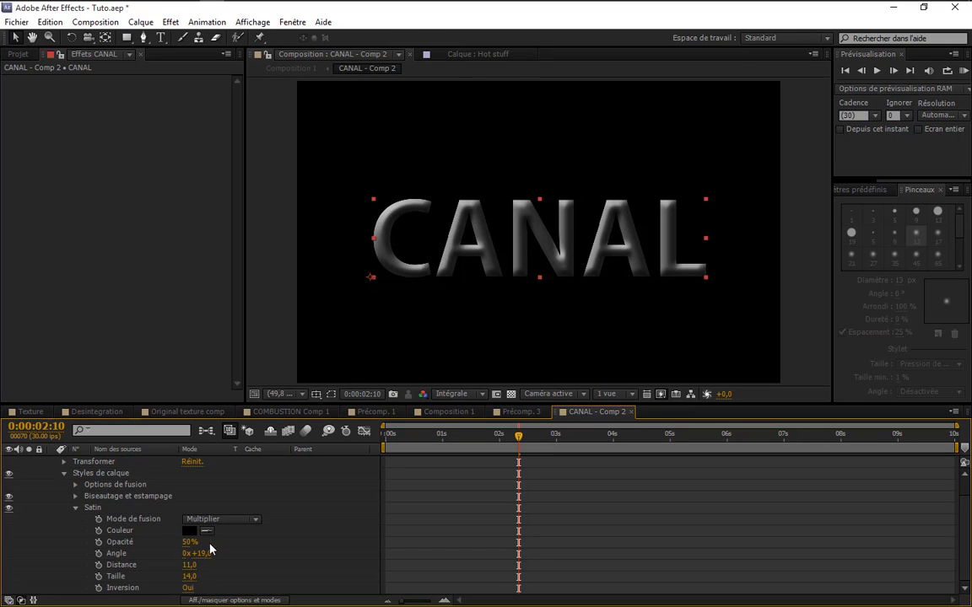
click(186, 533)
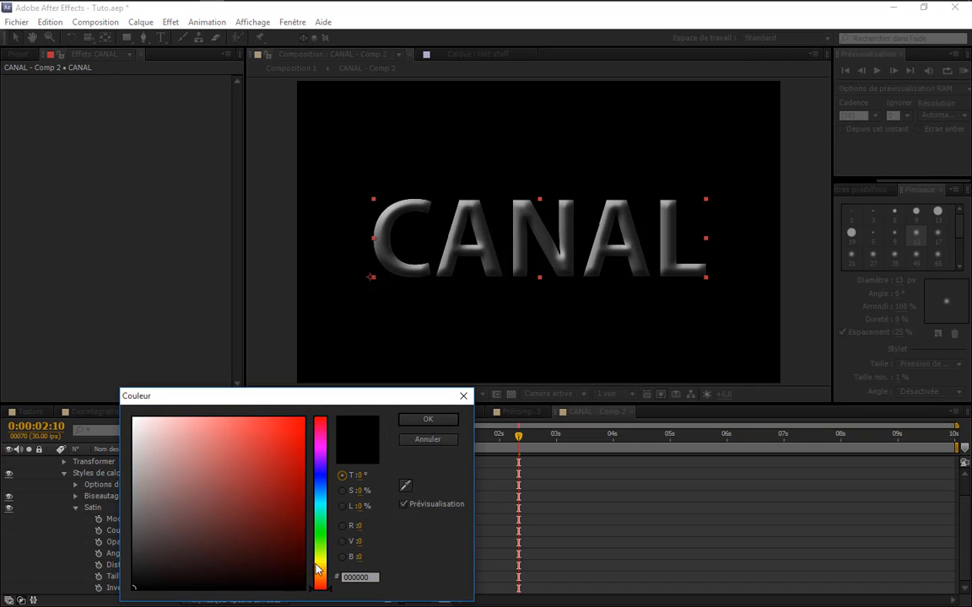
click(316, 570)
- Set the Satin style's Taille to 2, Distance to about 36.2 and Opacité to 18%
mouse_move(189, 577)
mouse_down()
mouse_move(139, 577)
mouse_move(185, 588)
mouse_move(211, 579)
mouse_move(187, 578)
mouse_move(137, 550)
mouse_move(273, 565)
mouse_up()
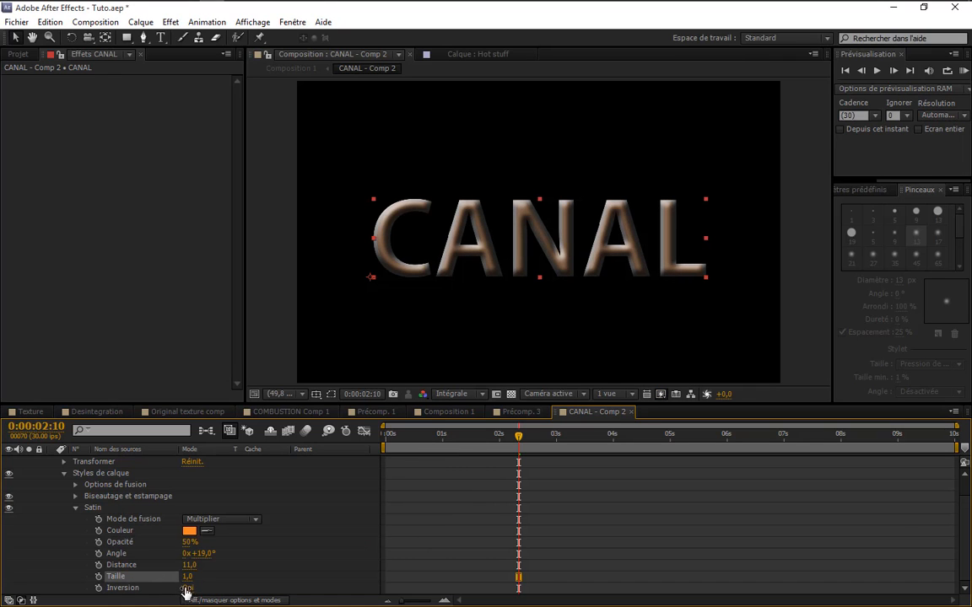
click(246, 571)
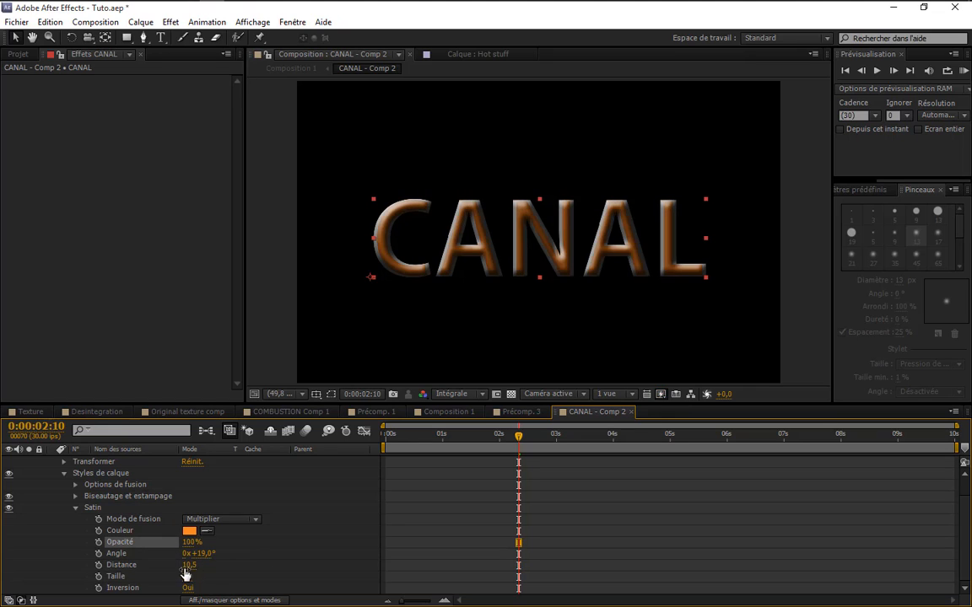
drag(186, 566, 388, 565)
click(192, 541)
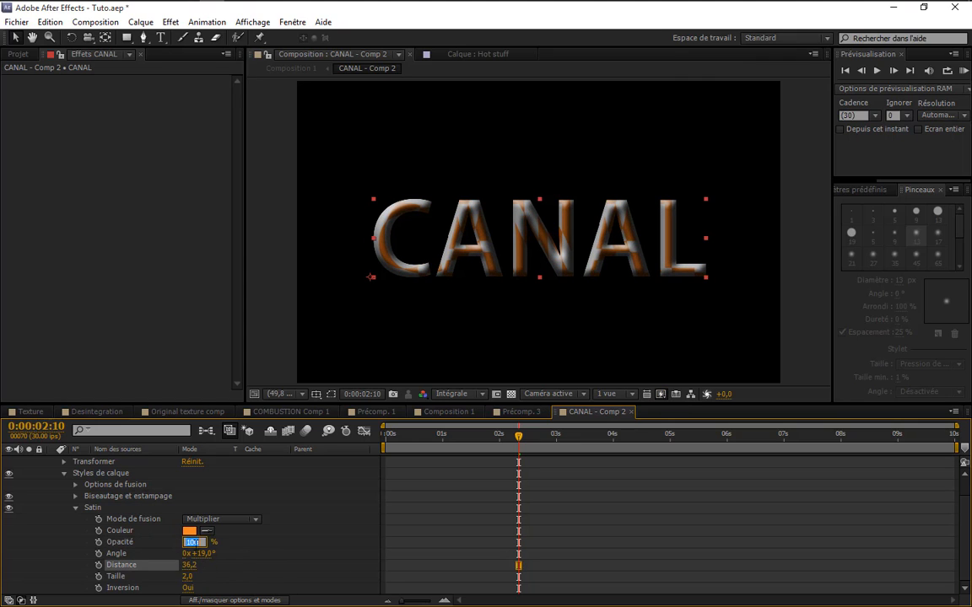
text(18)
key(Return)
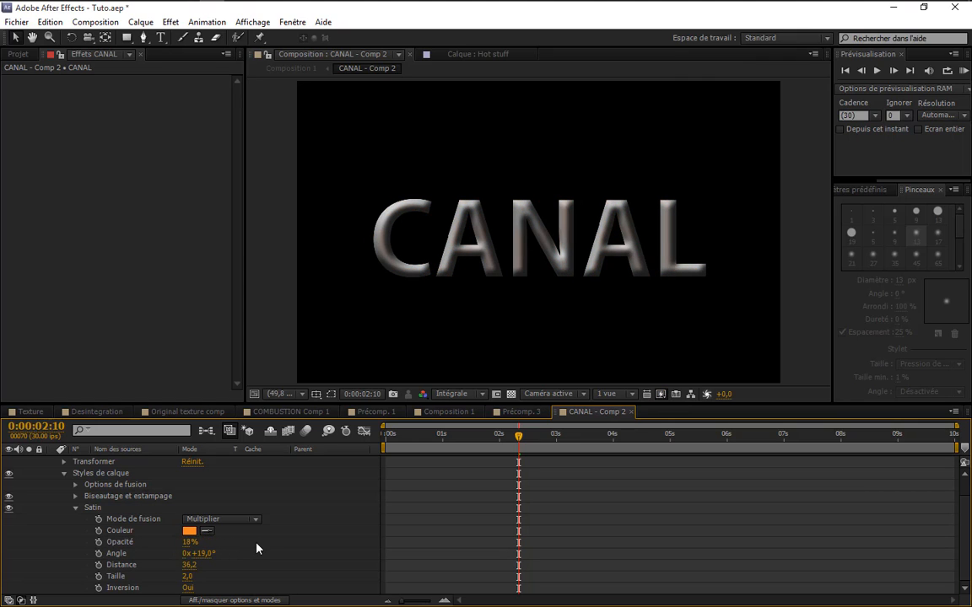
scroll(496, 273, up, 2)
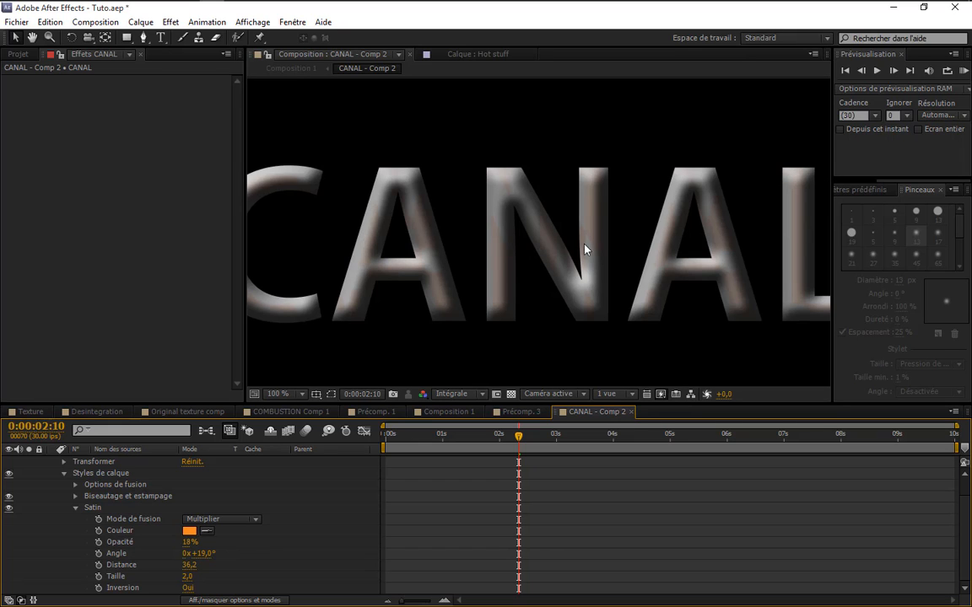
- Inspect the styled text in Composition 1 at 0:00:02:11, comparing the Couleur layer with its Courbes effect off and on
click(448, 412)
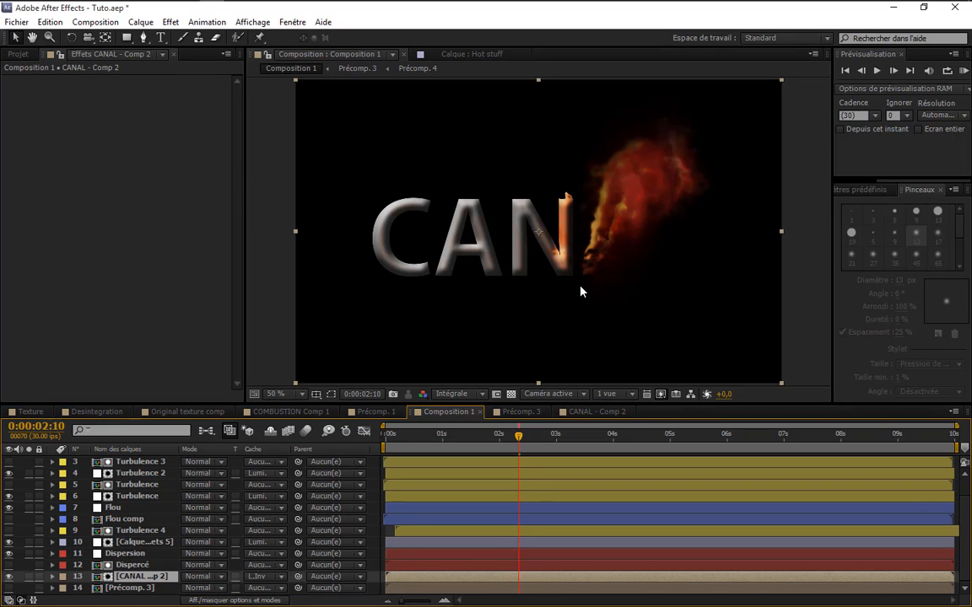
key(Page_Down)
scroll(150, 473, up, 1)
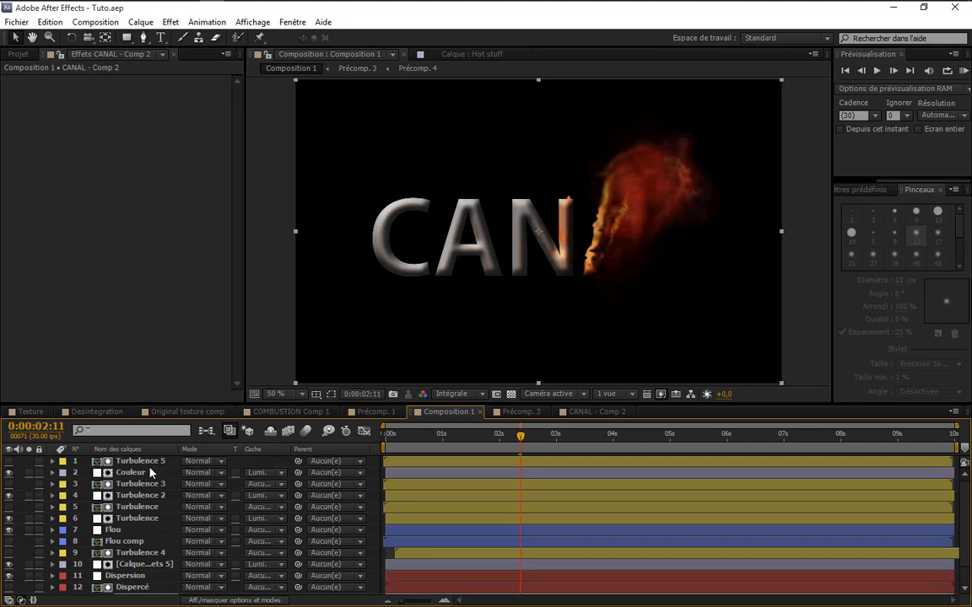
click(150, 472)
click(17, 85)
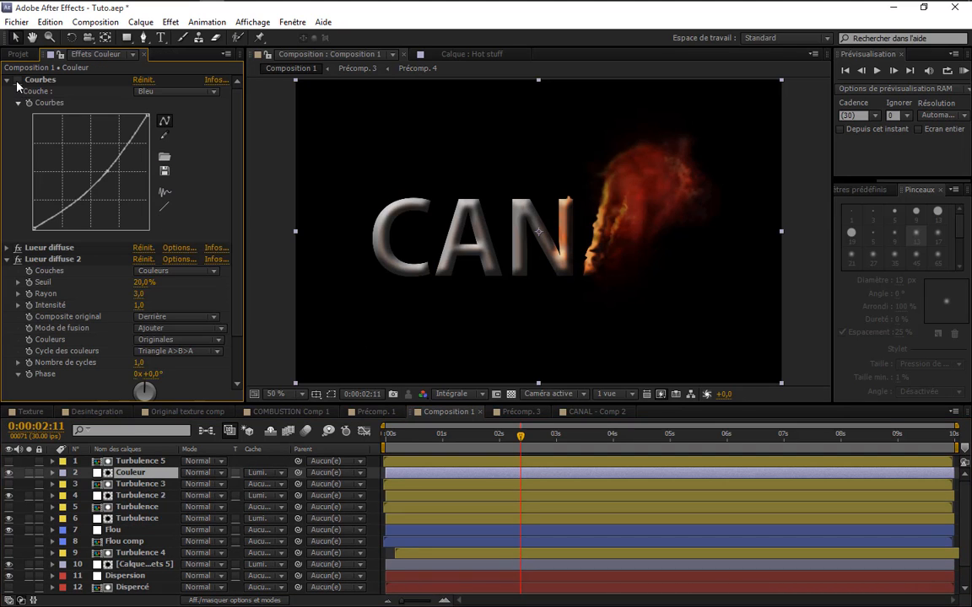
click(17, 83)
- Raise the Alpha curve of the Couleur layer's Courbes, checking frames 0:00:01:21, 0:00:02:08 and 0:00:02:05
drag(522, 452, 482, 455)
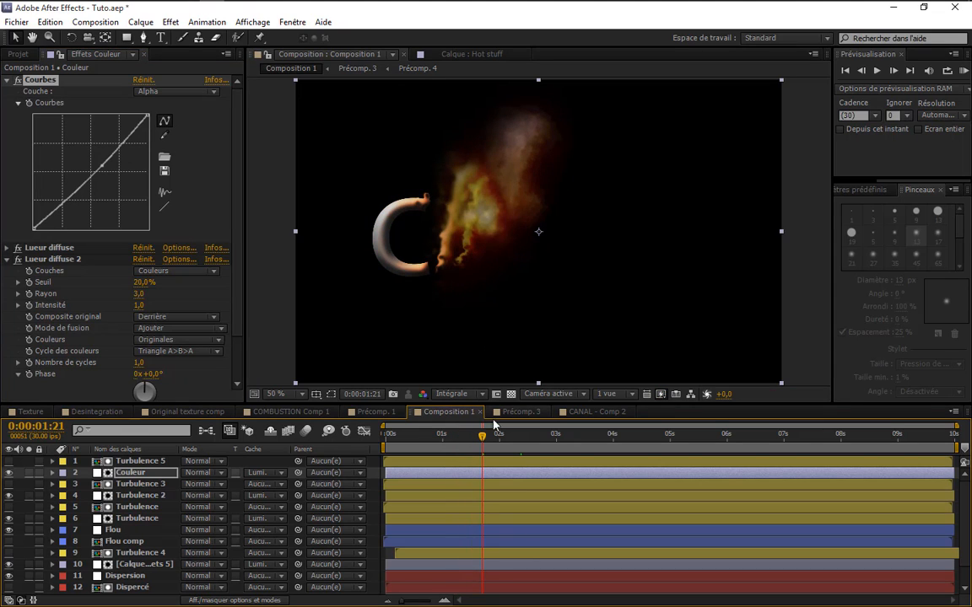
click(514, 437)
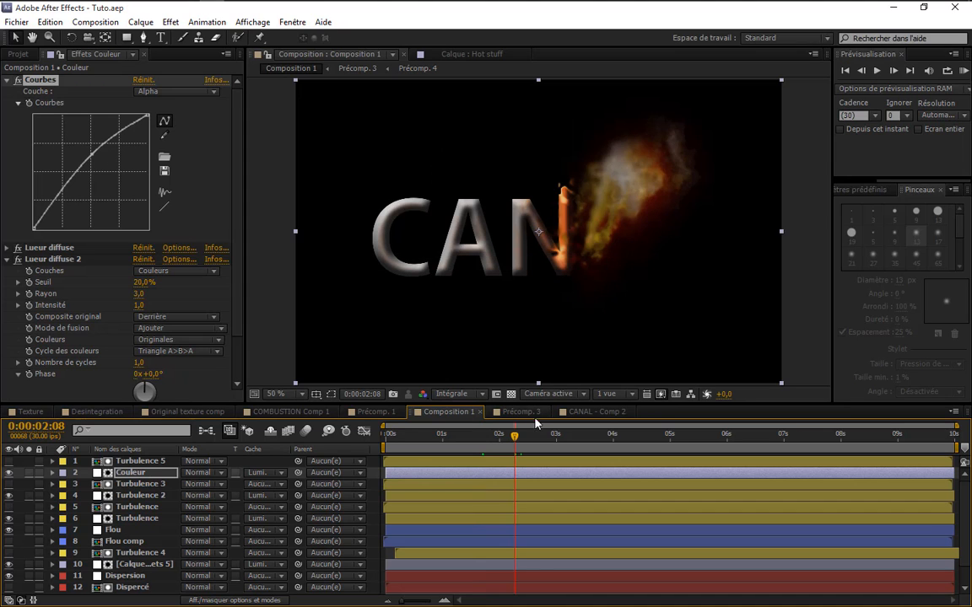
mouse_move(514, 437)
mouse_down()
mouse_move(444, 437)
mouse_move(481, 437)
mouse_move(569, 468)
mouse_move(518, 472)
mouse_move(509, 445)
mouse_up()
- Delete Lueur diffuse 2 from the Couleur layer and check the effect at 0:00:01:21
click(21, 261)
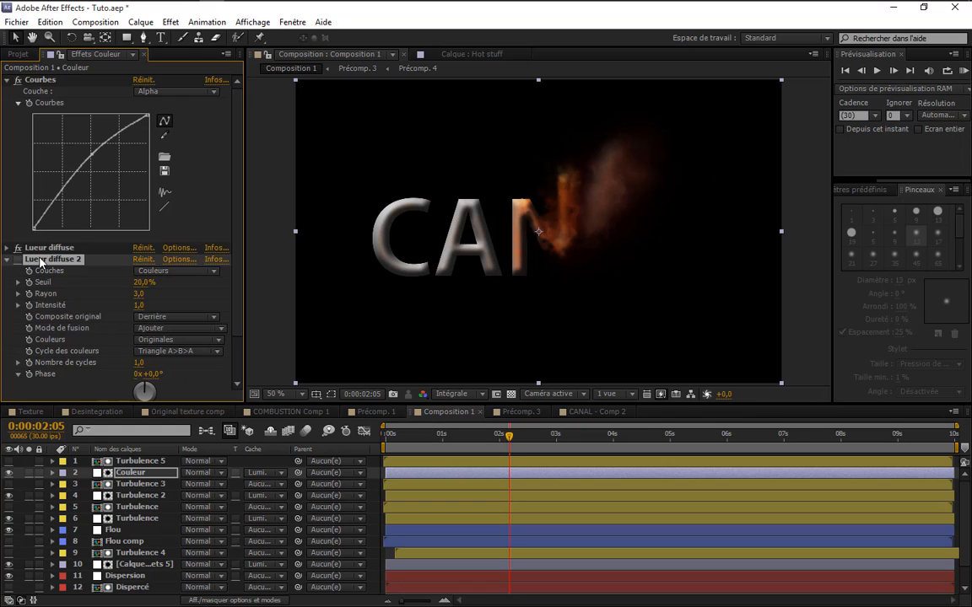
key(Delete)
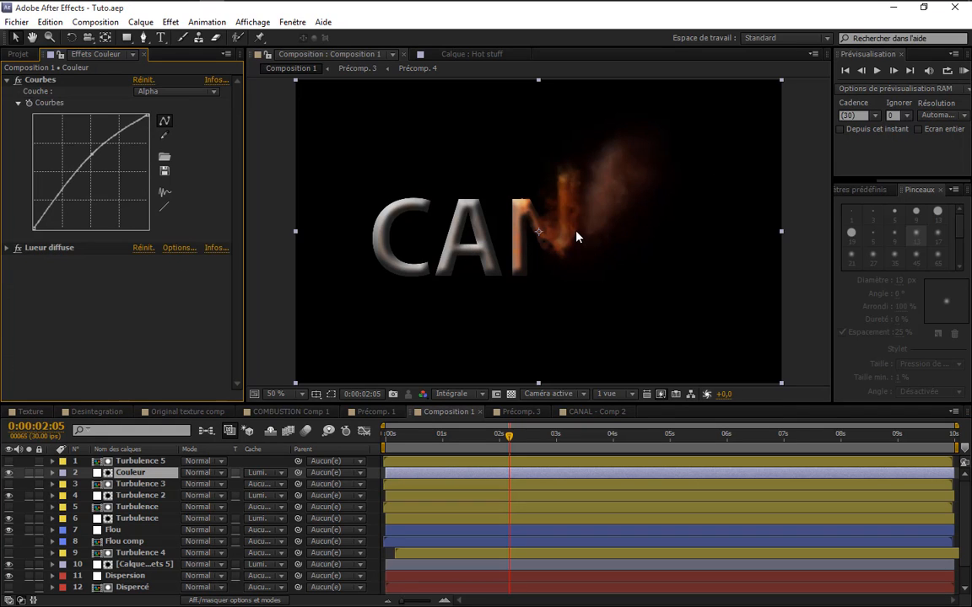
mouse_move(511, 436)
mouse_down()
mouse_move(538, 438)
mouse_move(538, 458)
mouse_move(462, 459)
mouse_move(485, 457)
mouse_up()
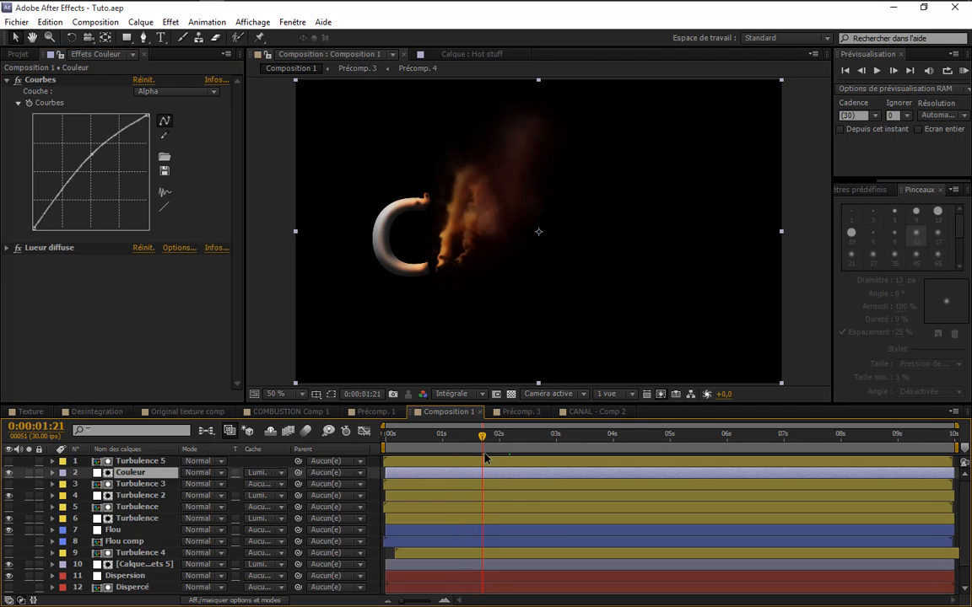